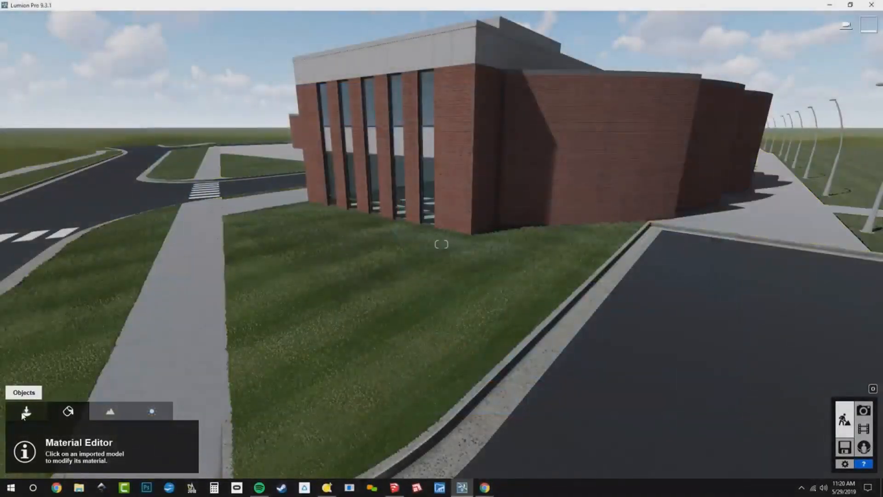
- Open object placement mode and rename the first layer as Imports
click(26, 412)
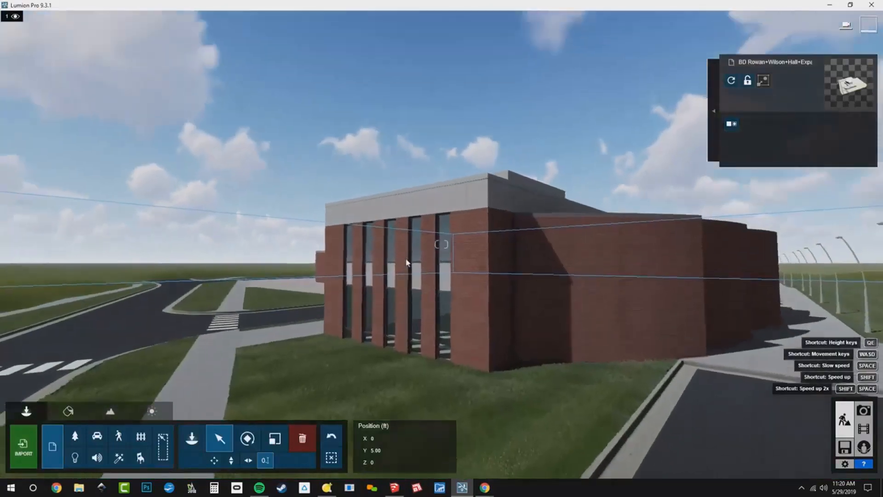
right_drag(406, 262, 349, 167)
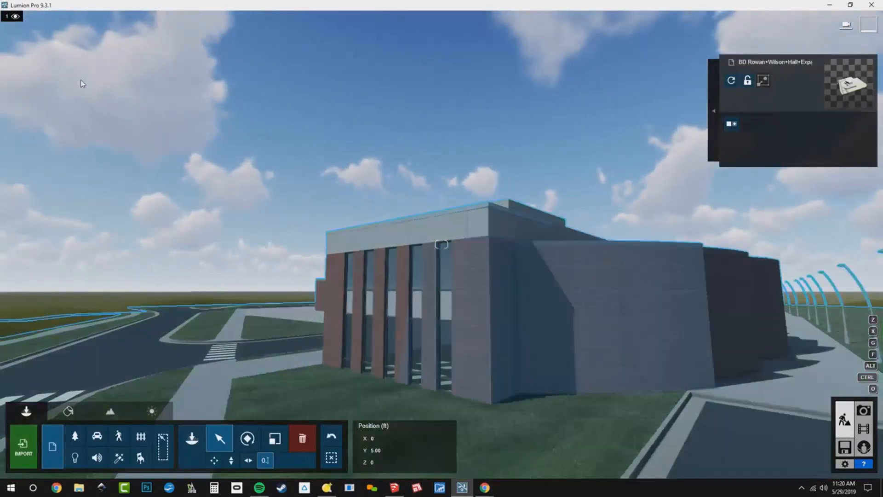
mouse_move(33, 19)
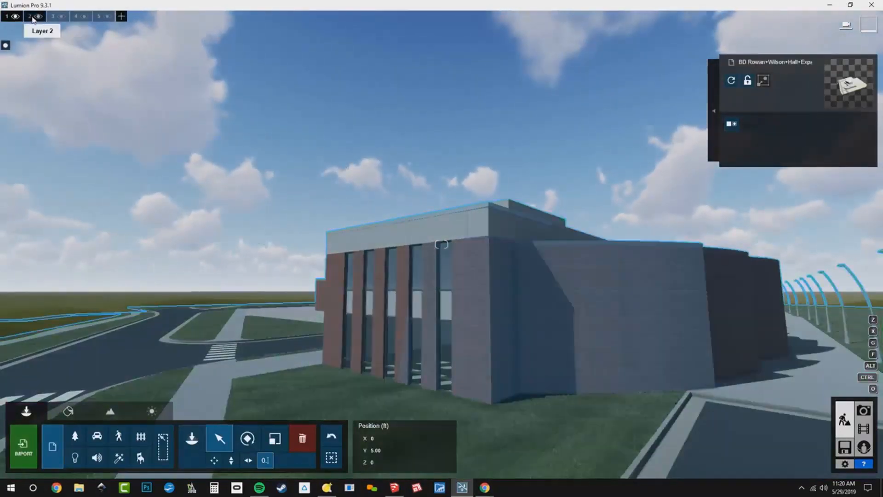
click(6, 17)
click(26, 45)
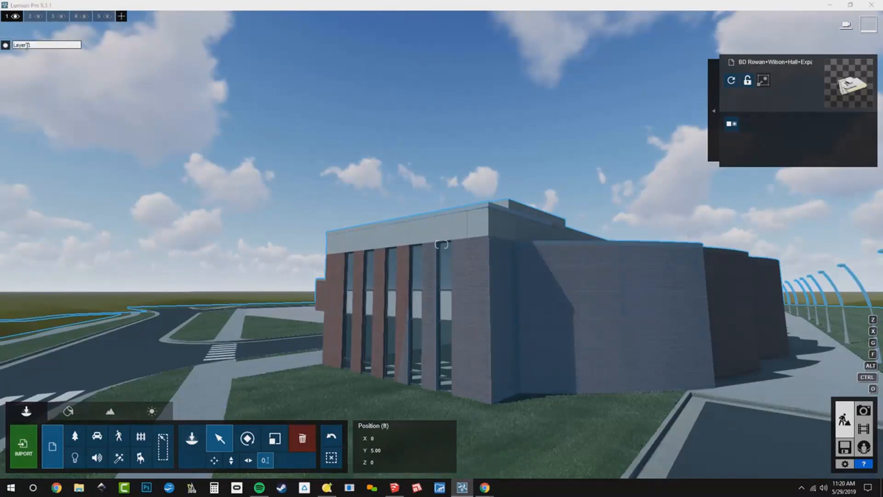
text(Imports)
- Name the second layer All Seasons and the third layer Winter
click(31, 16)
click(31, 16)
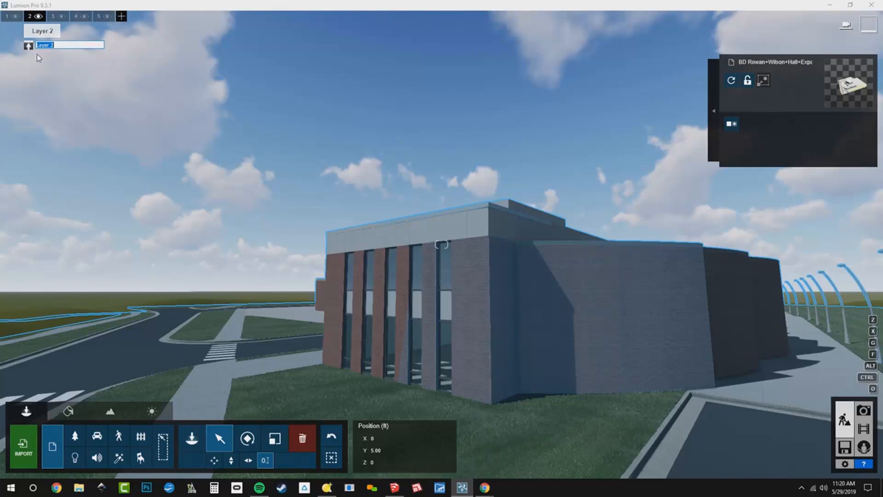
click(55, 17)
double_click(66, 45)
click(68, 47)
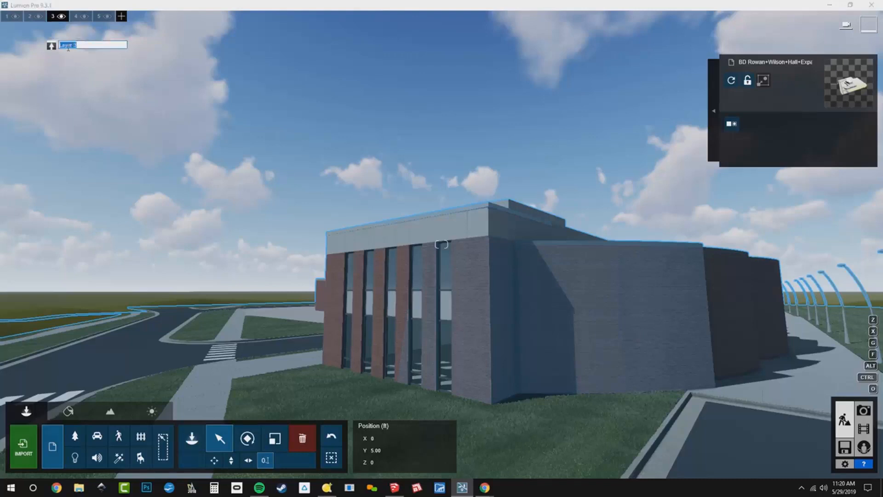
text(Water)
- Name the fourth layer Spring and the fifth layer Summer
click(79, 16)
double_click(98, 45)
click(98, 46)
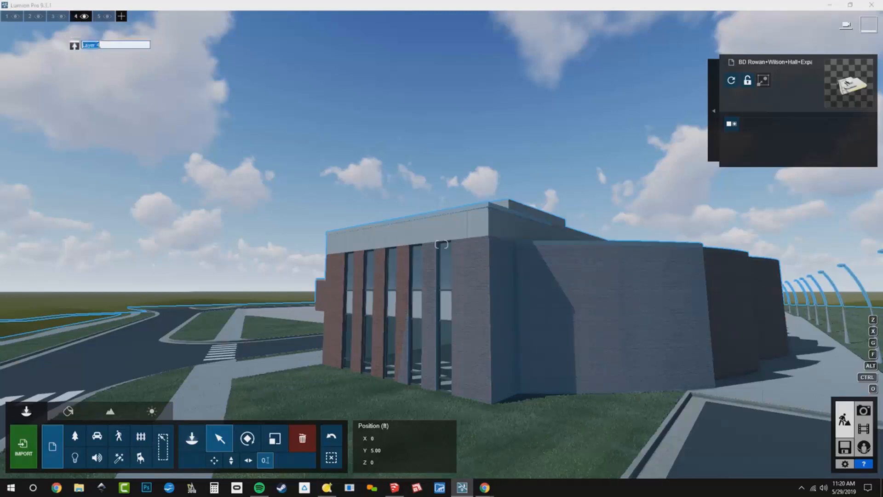
text(Spring)
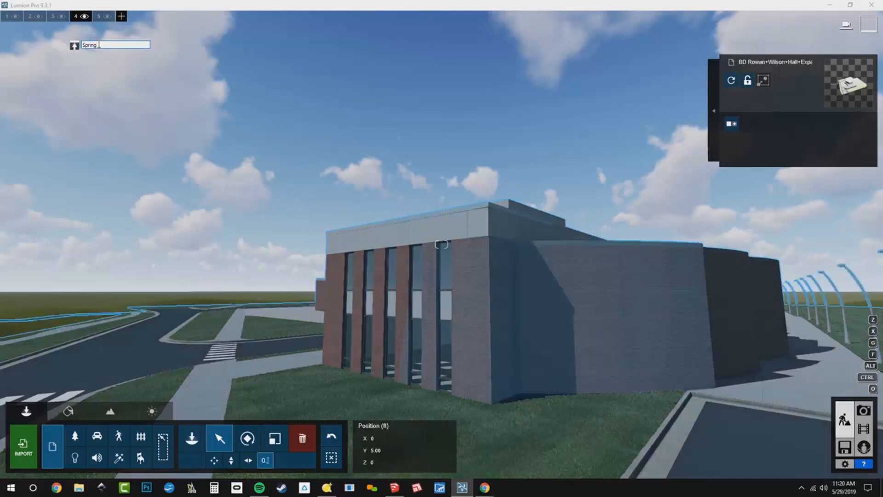
click(101, 18)
triple_click(121, 44)
text(Summer)
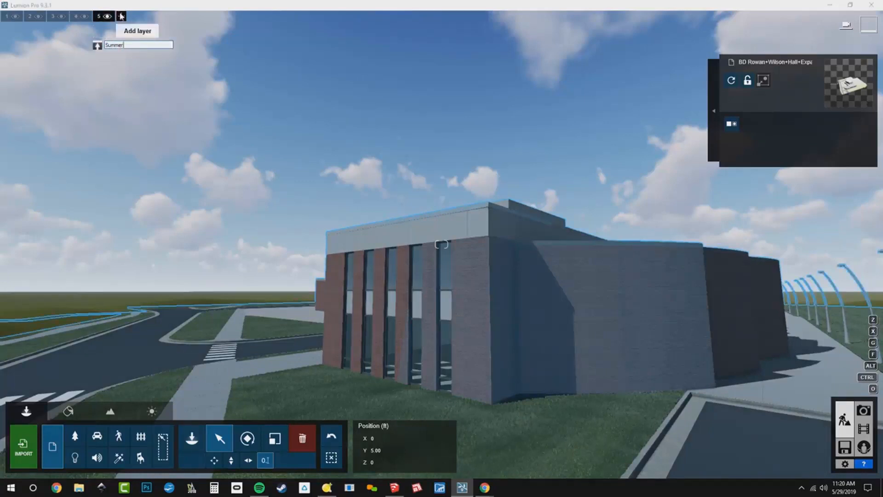
- Add a sixth layer and name it Fall
click(121, 16)
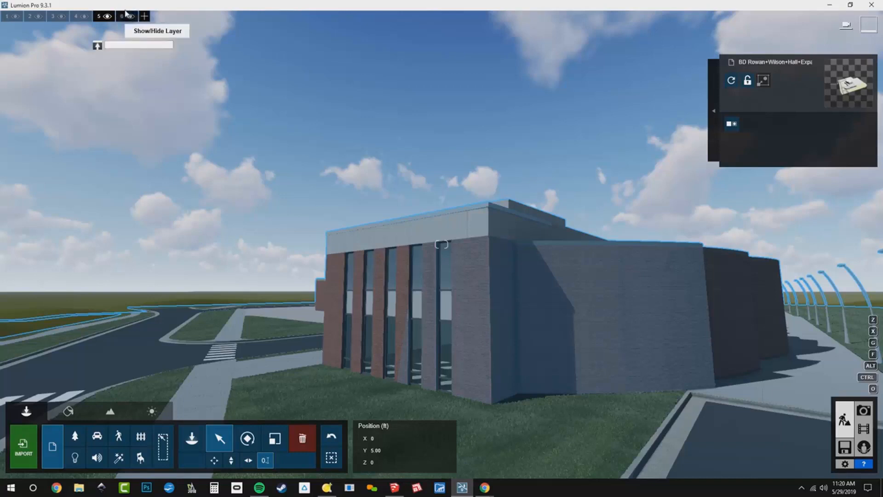
click(123, 17)
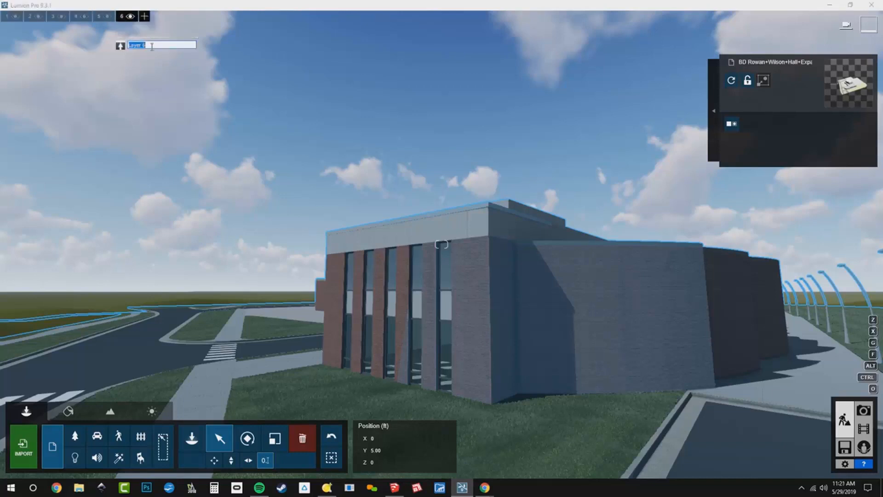
text(Fall)
key(Return)
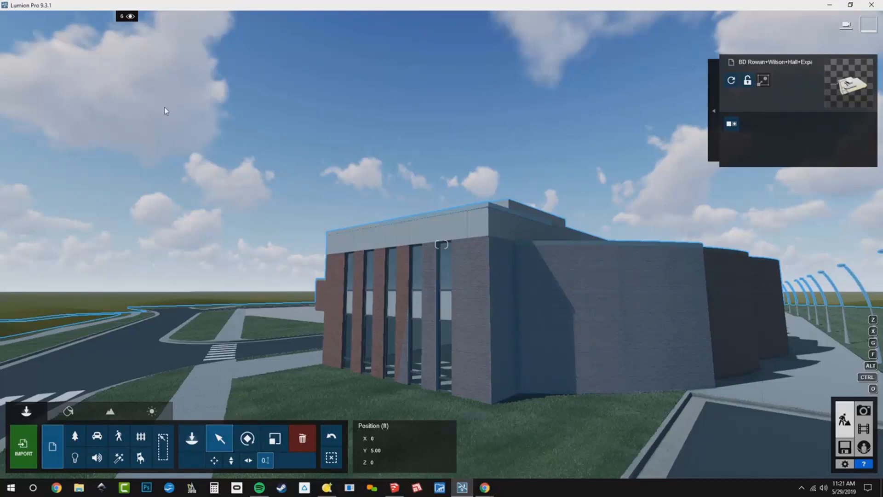
- Toggle the Imports layer's visibility off and on twice to check its contents
mouse_move(121, 17)
mouse_move(6, 22)
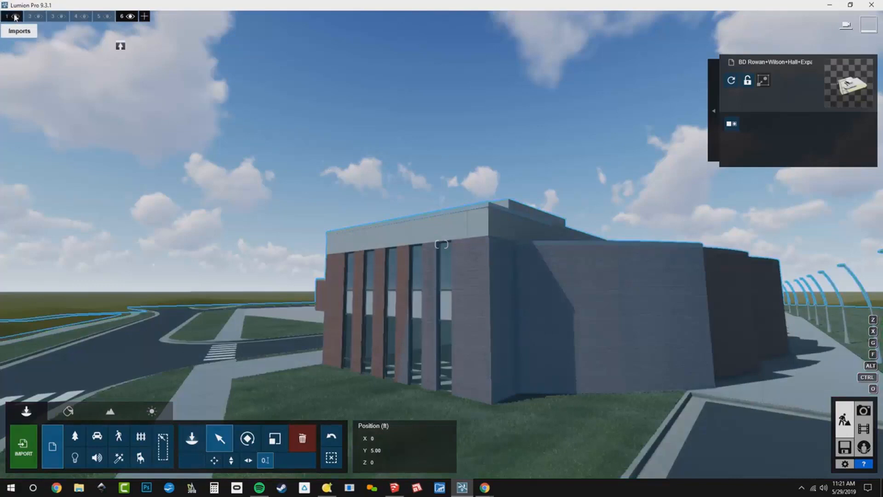
click(15, 17)
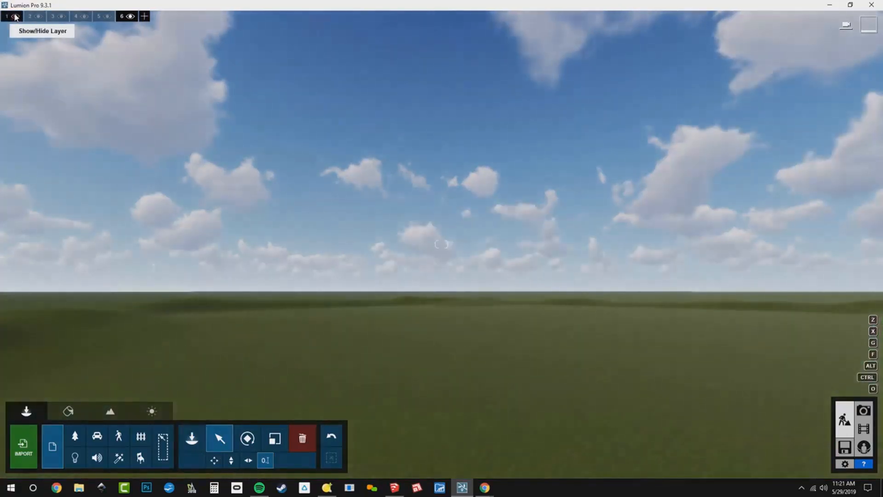
click(15, 17)
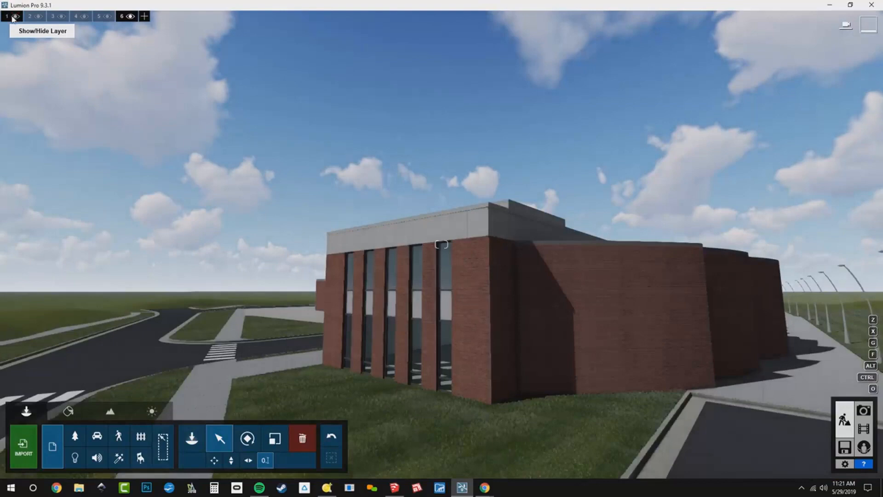
click(15, 17)
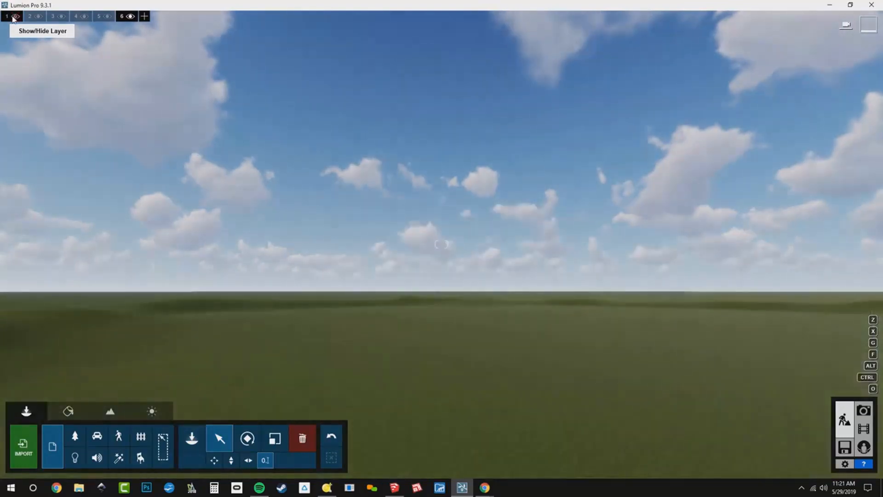
click(15, 17)
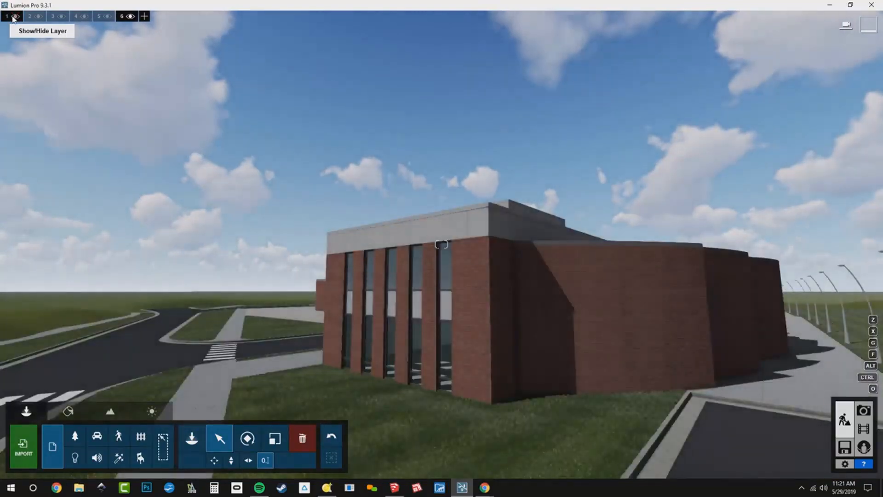
- Make the Summer layer the active layer
click(30, 17)
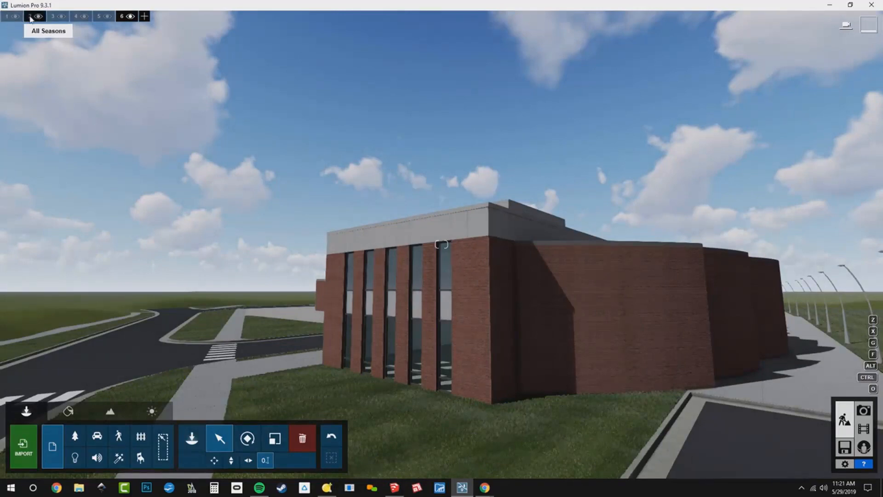
click(52, 18)
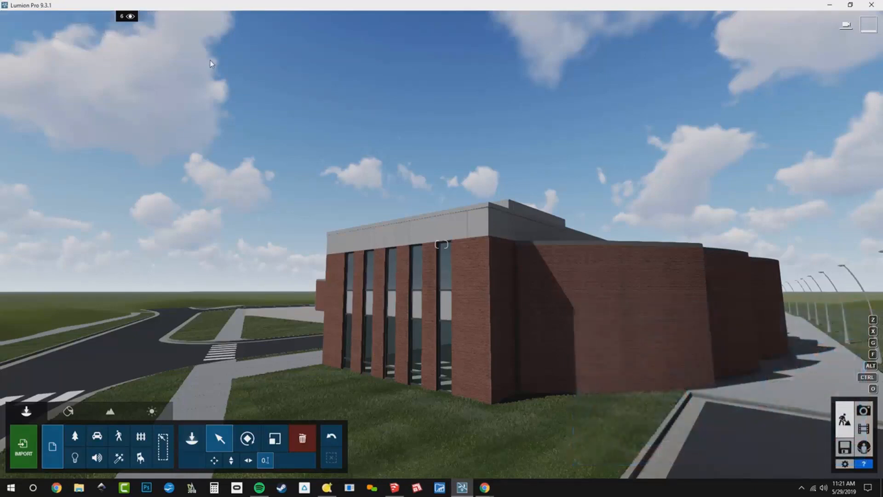
right_drag(209, 59, 272, 159)
key(s)
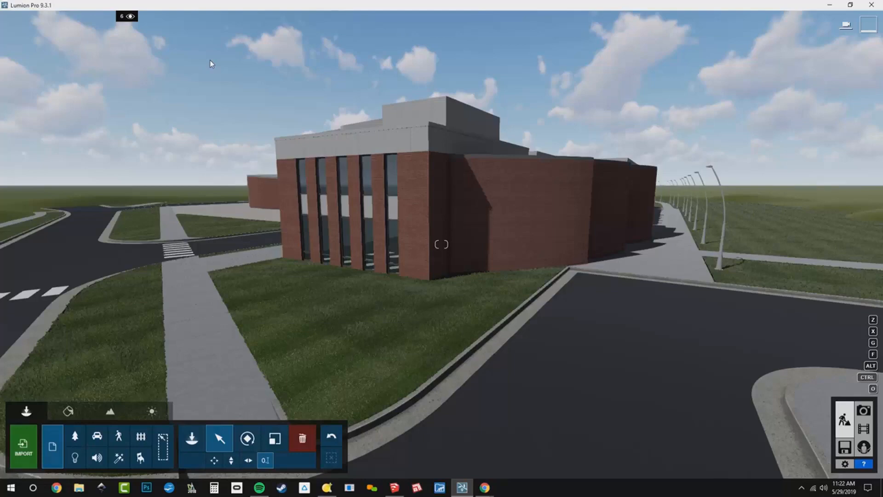
right_drag(239, 70, 253, 126)
key(s)
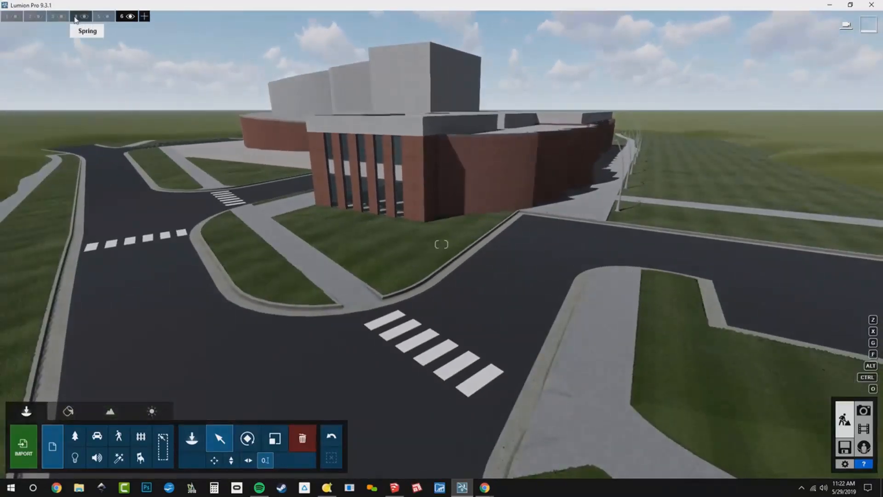
double_click(101, 17)
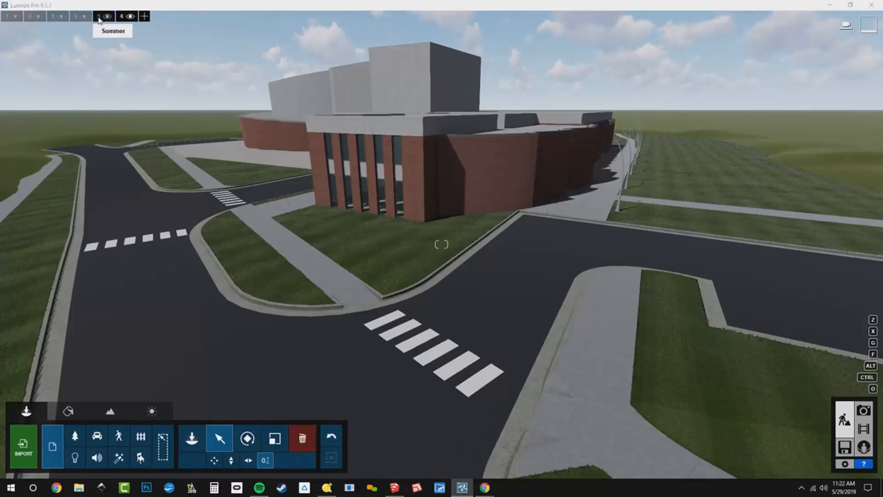
click(120, 81)
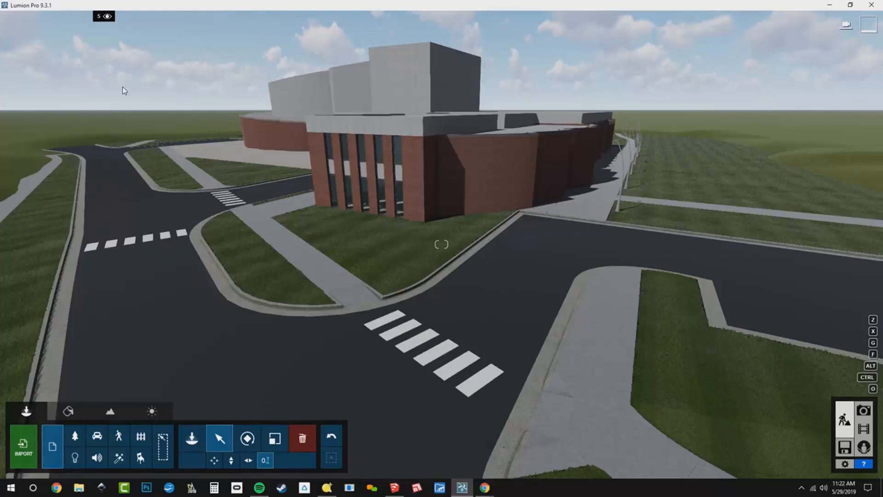
- Select the imported building model and switch to Photo mode
click(400, 189)
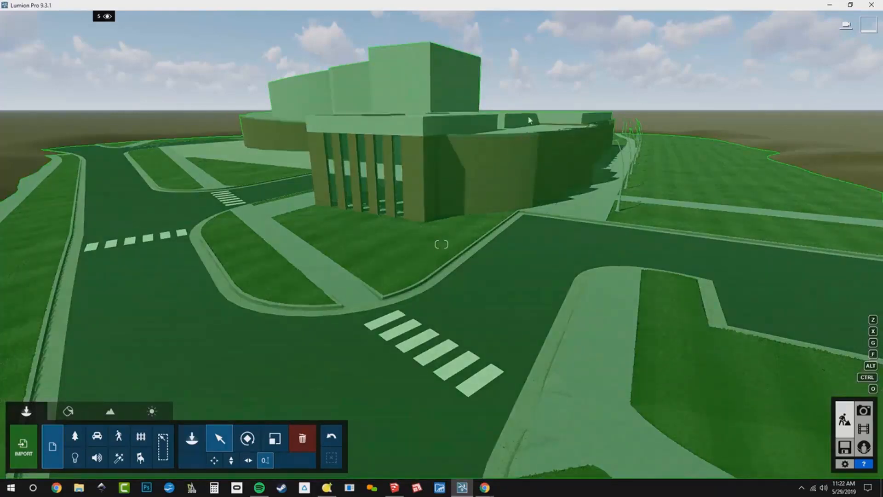
click(532, 102)
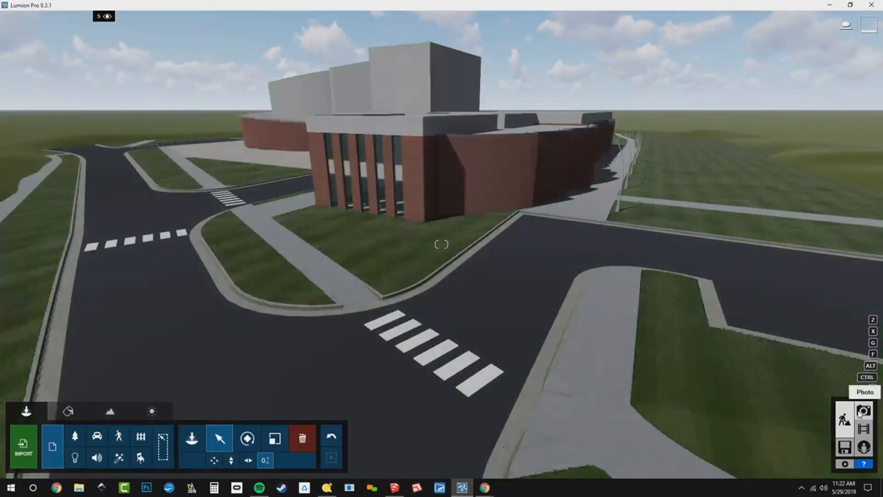
click(859, 413)
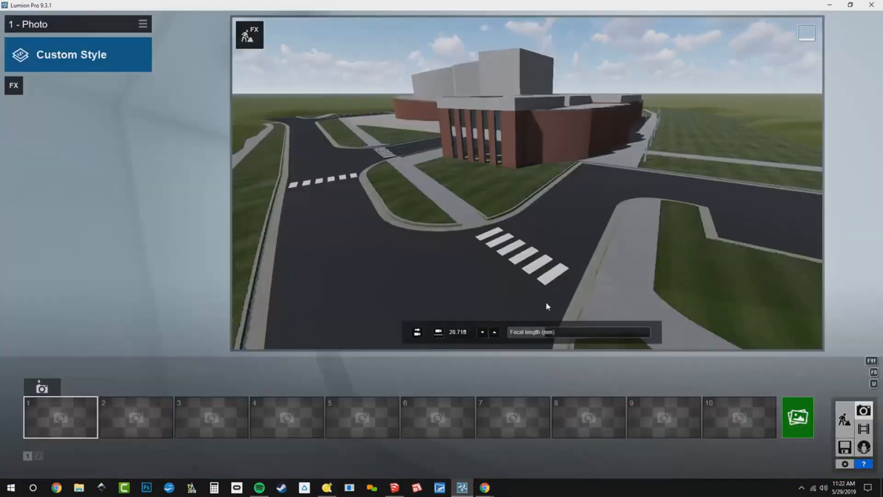
- Set the camera's focal length to 35 mm
mouse_move(410, 262)
right_down()
mouse_move(460, 262)
mouse_move(551, 283)
mouse_move(395, 230)
mouse_move(456, 230)
mouse_move(406, 262)
right_up()
key(w)
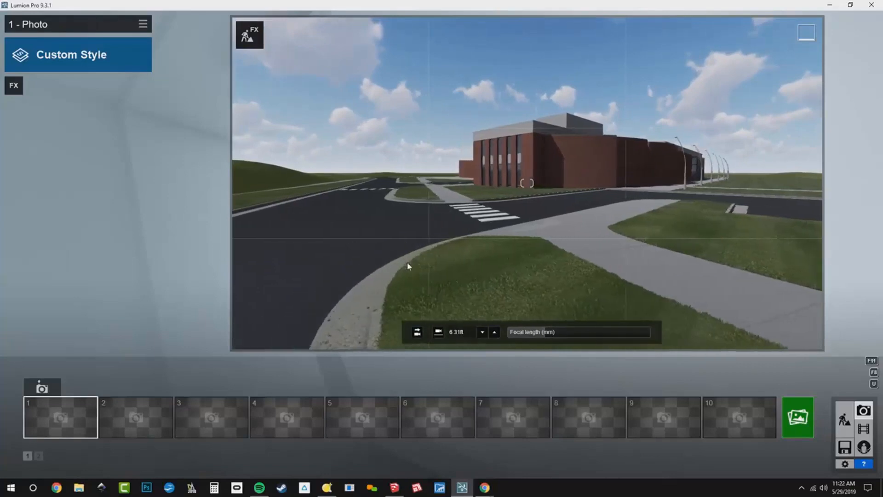
click(544, 332)
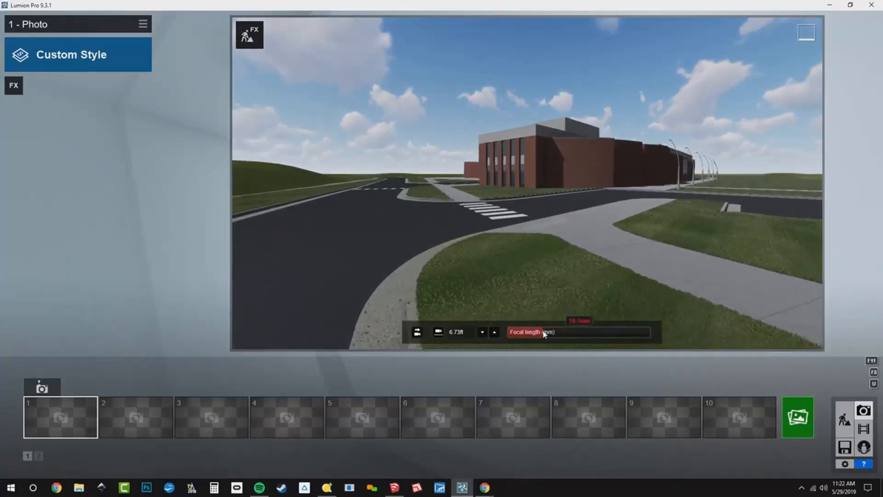
key(BackSpace)
key(BackSpace)
key(BackSpace)
key(BackSpace)
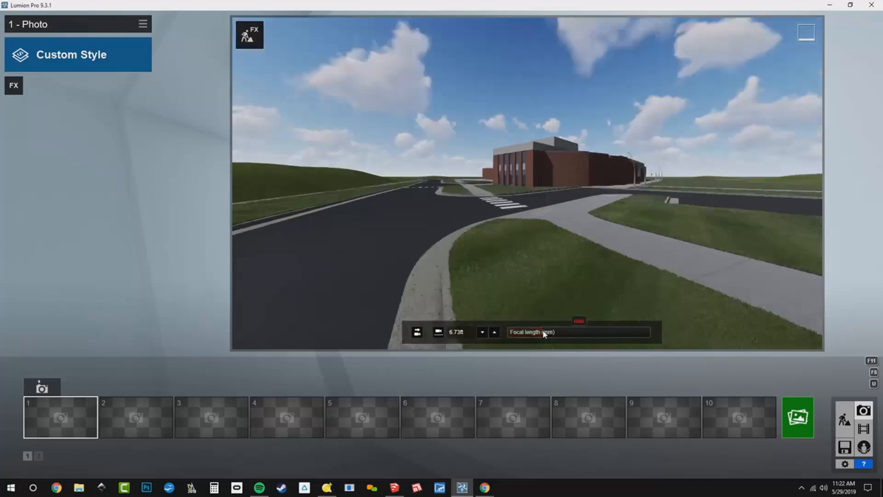
text(35)
key(Return)
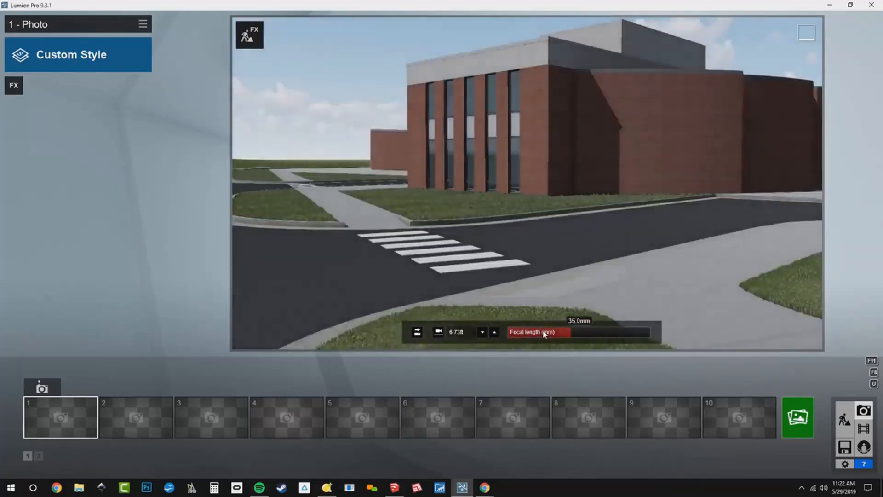
- Frame the building's front corner and level the camera to horizontal eye level
right_drag(736, 229, 781, 176)
key(s)
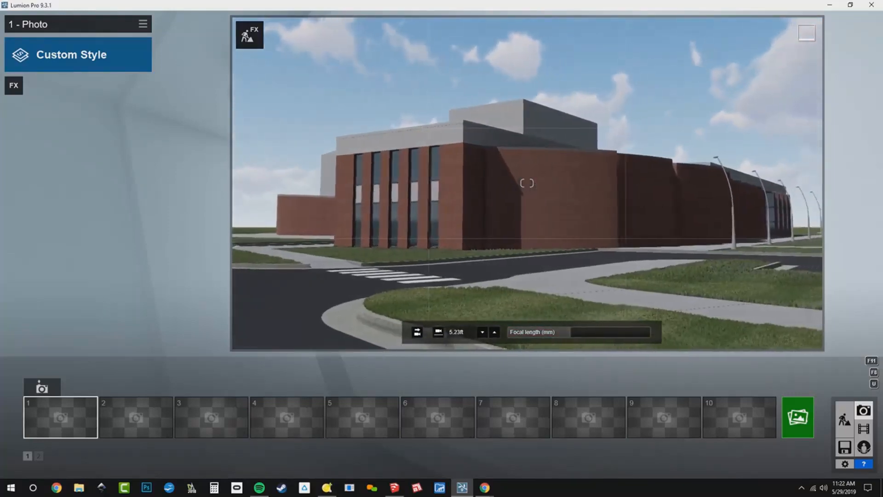
key(s)
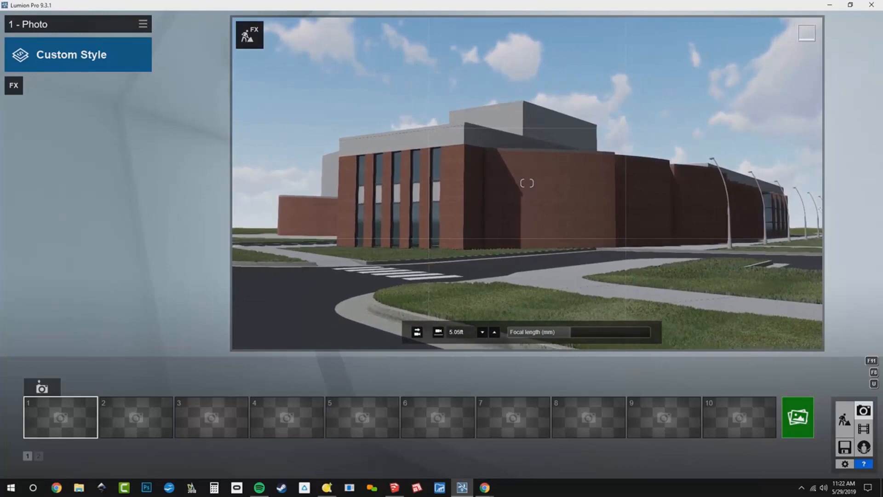
right_drag(580, 253, 580, 253)
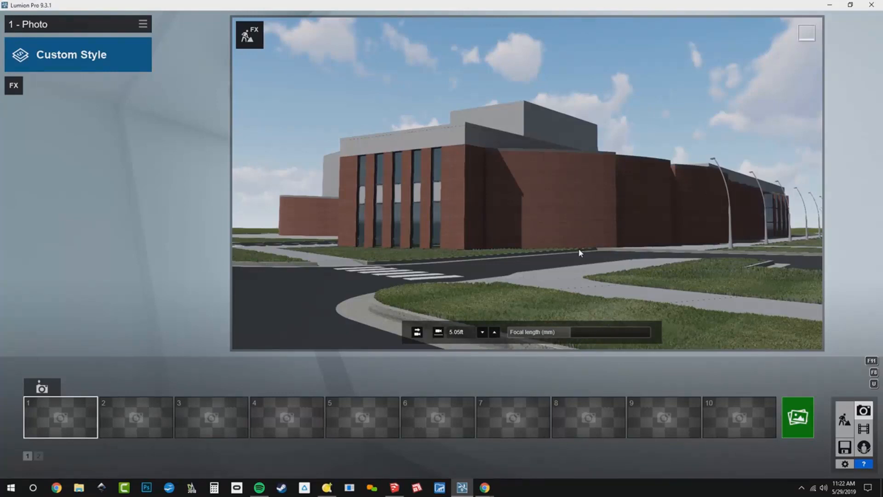
click(439, 332)
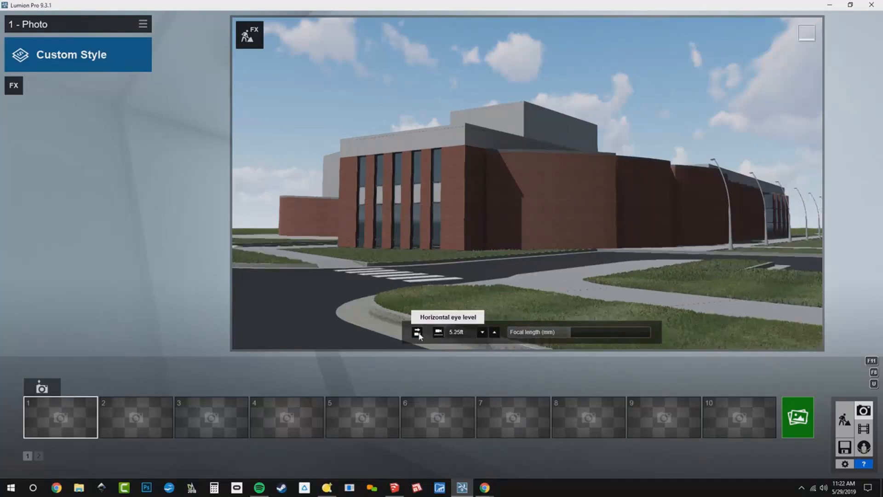
- Level the camera to horizontal eye level, shift the view slightly sideways, and store it in the first photo slot
click(417, 332)
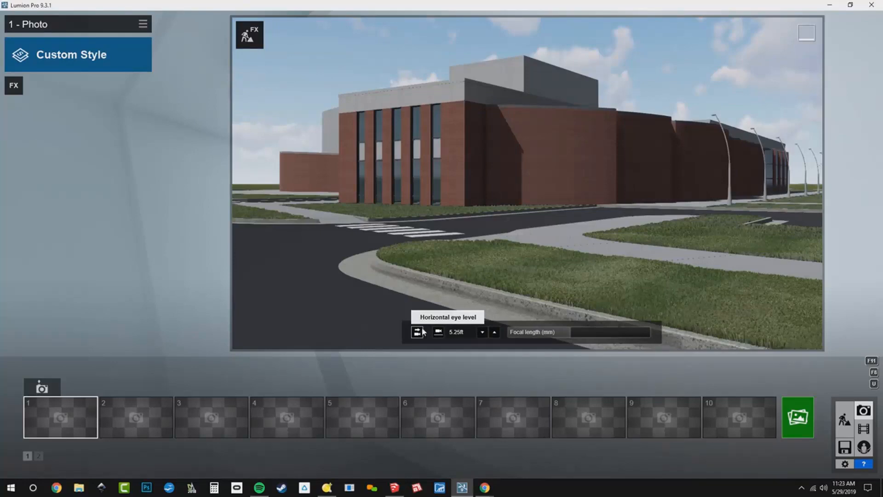
click(42, 388)
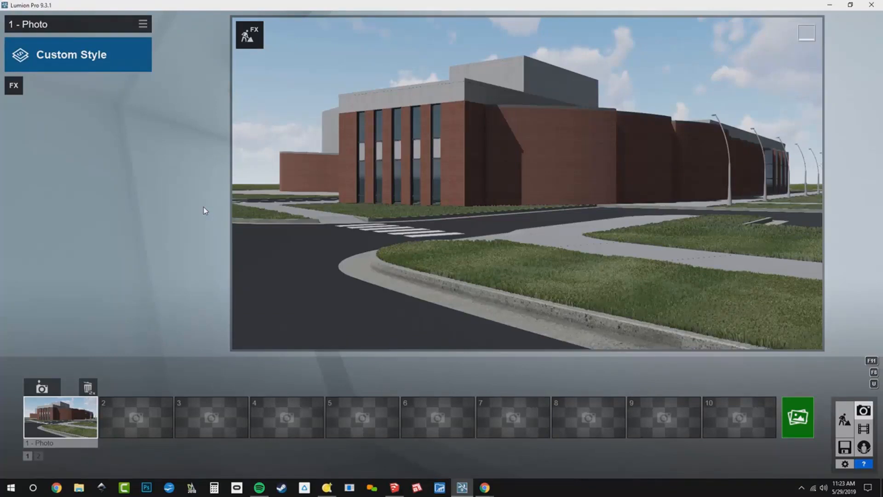
key(d)
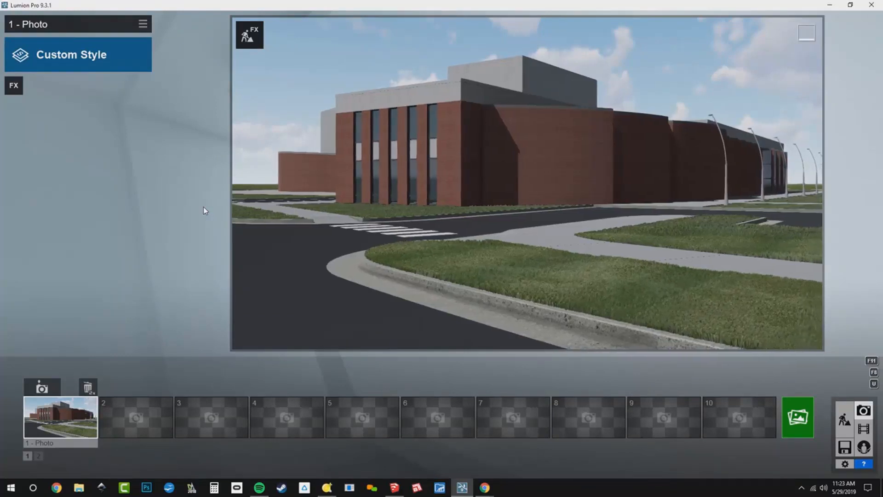
key(d)
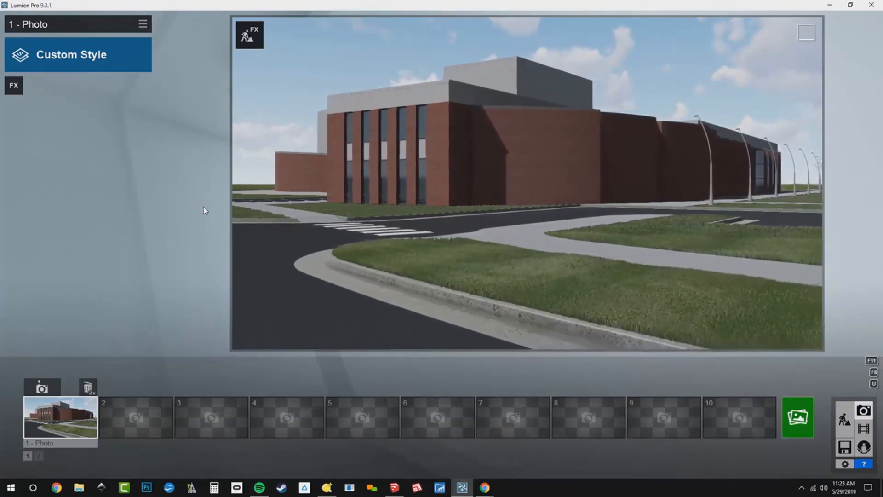
key(d)
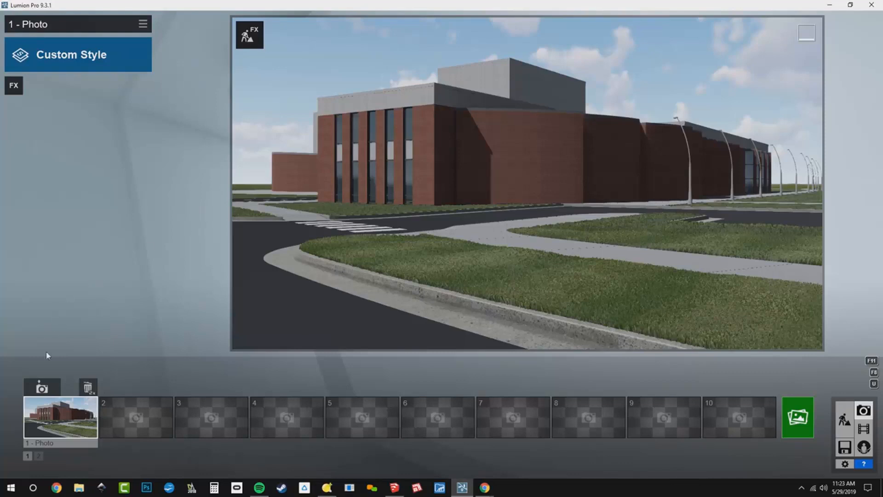
click(41, 388)
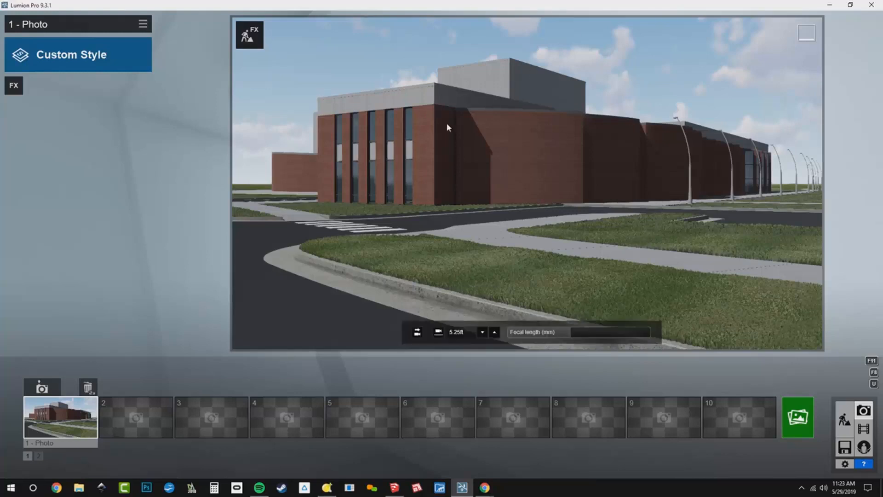
click(249, 35)
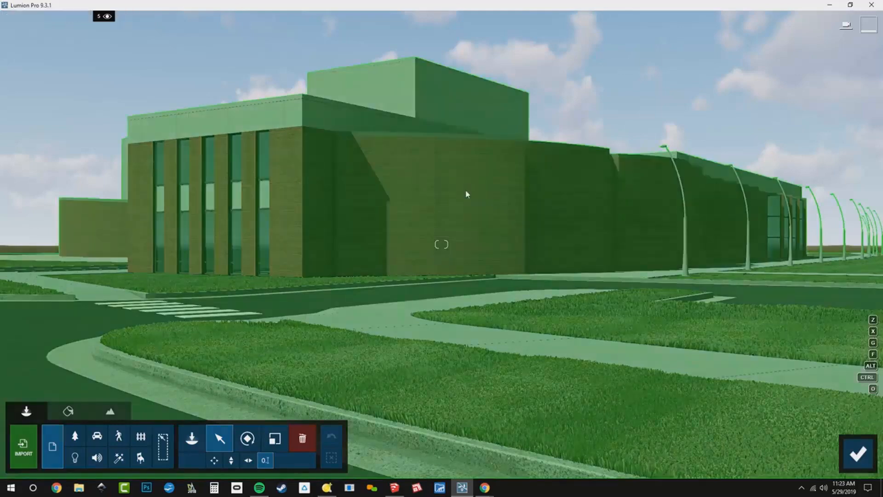
right_drag(459, 187, 426, 200)
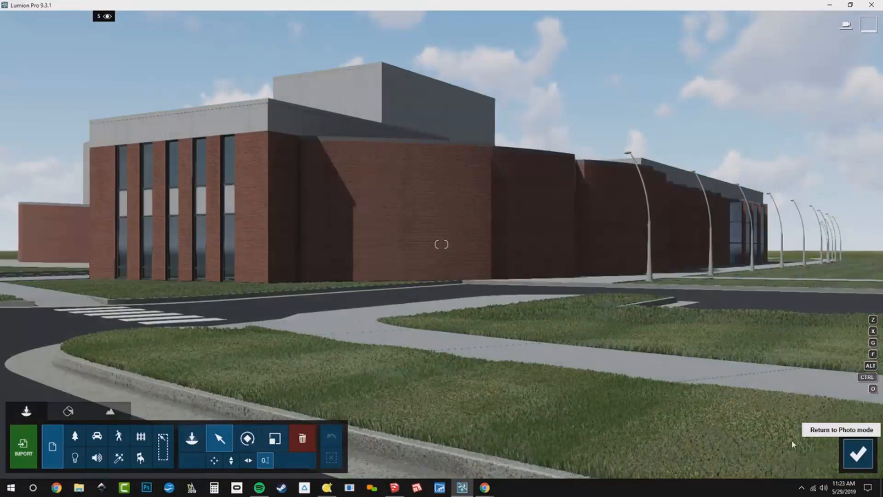
click(857, 454)
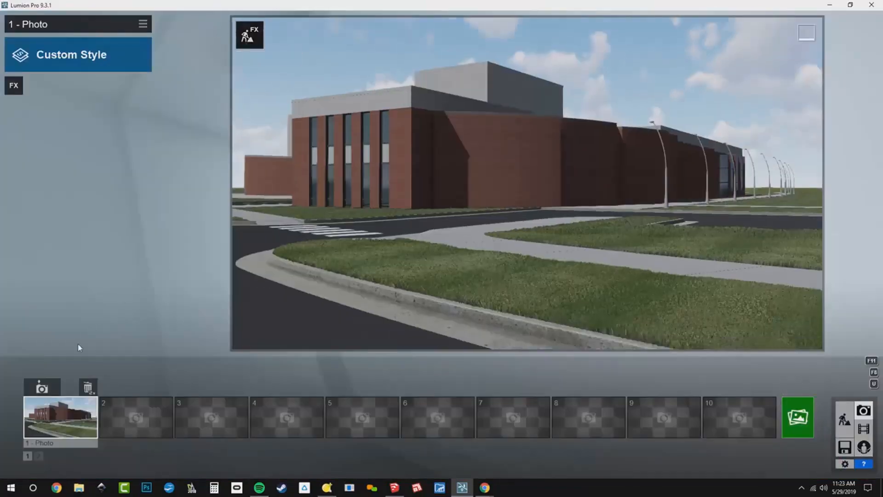
click(61, 426)
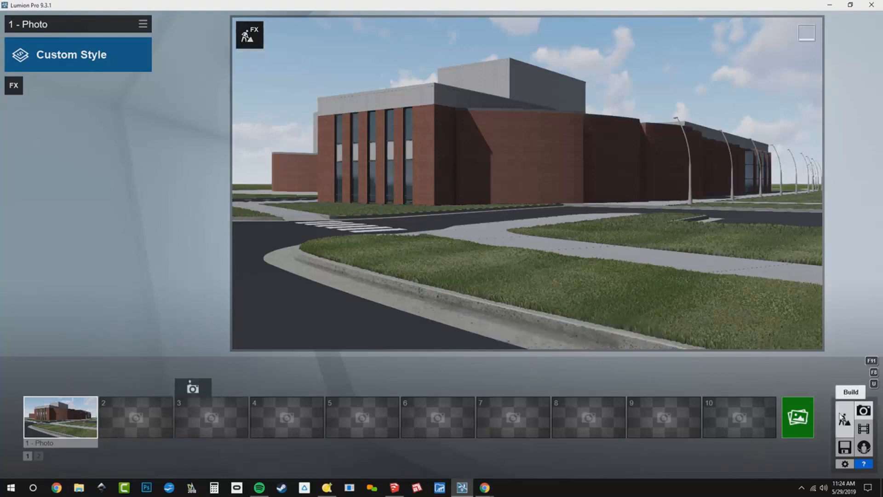
- Switch to Build mode, search the Nature library for elm, and pick the AmericanElm2 S RT tree
click(249, 35)
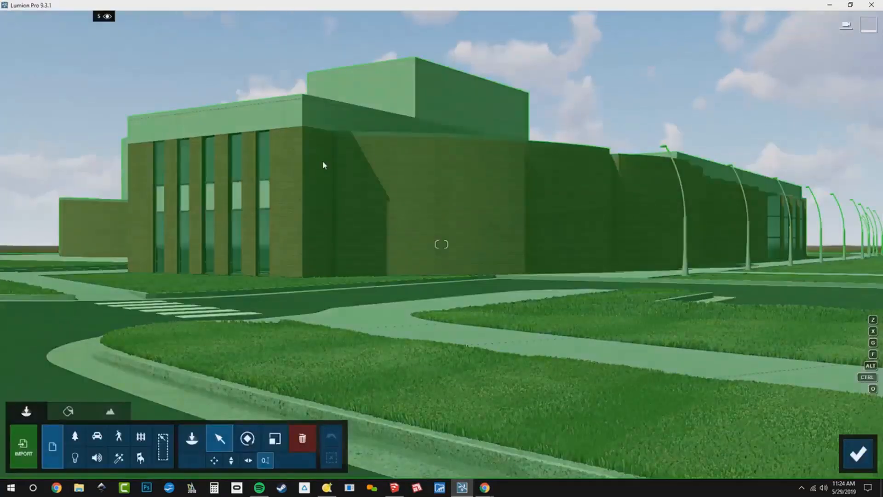
key(q)
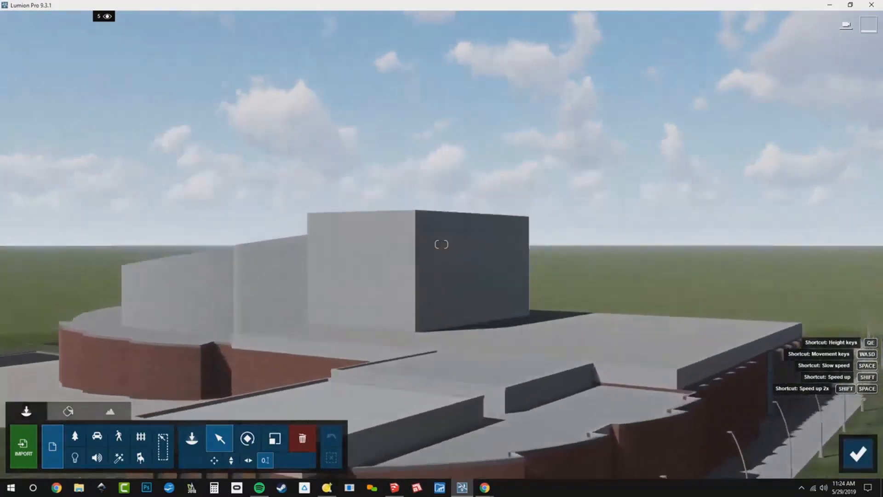
right_drag(601, 134, 615, 235)
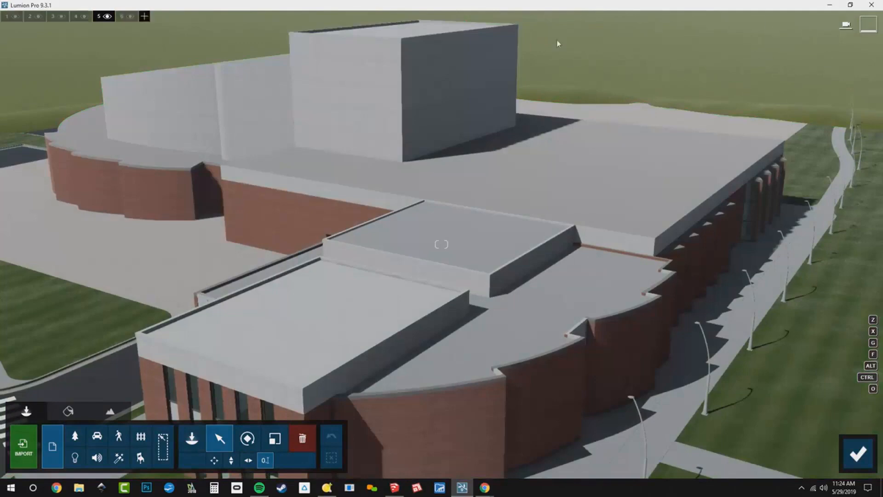
right_drag(414, 202, 297, 160)
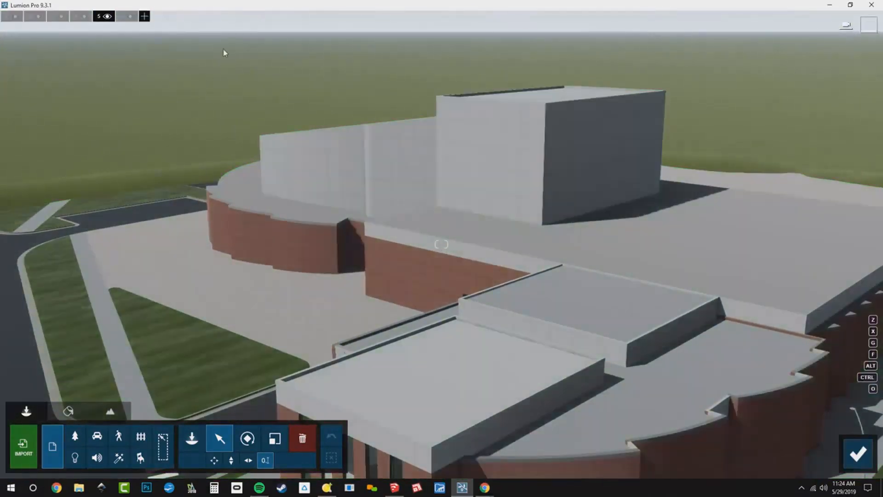
click(191, 441)
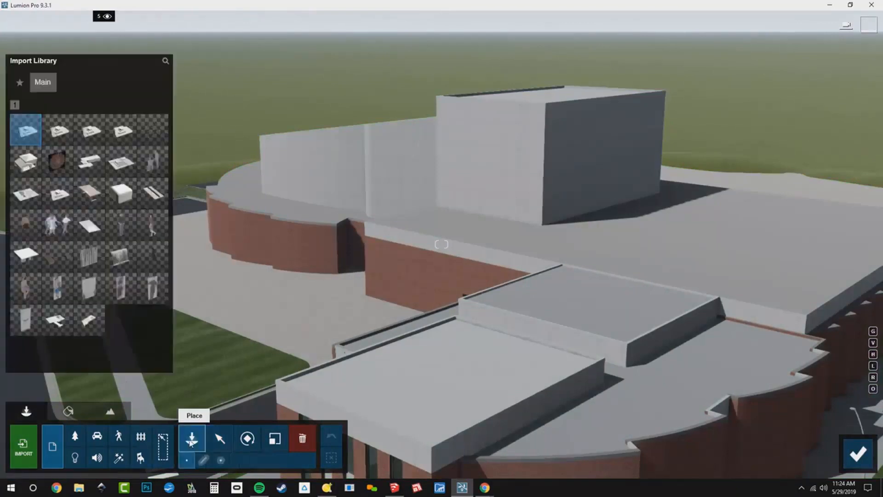
click(76, 438)
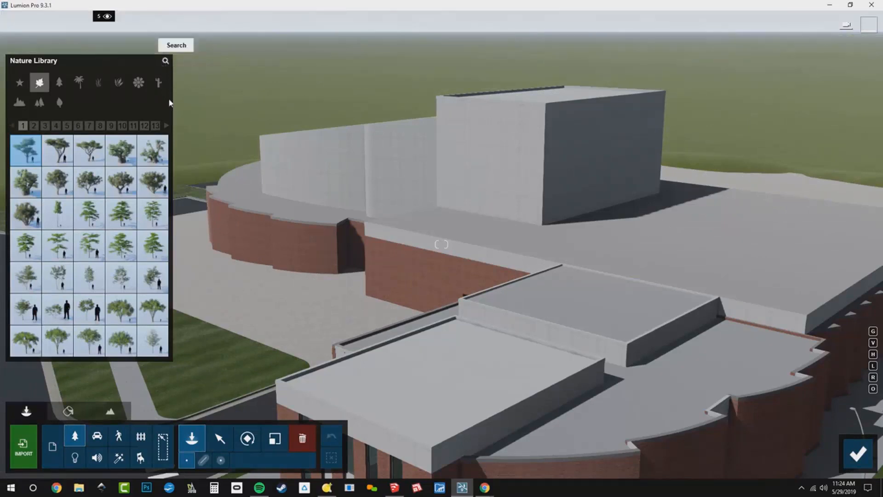
click(165, 62)
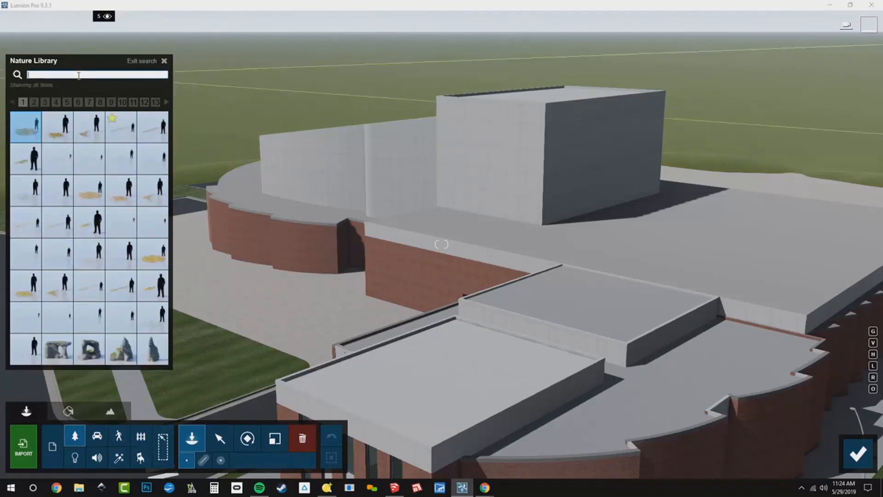
text(oak)
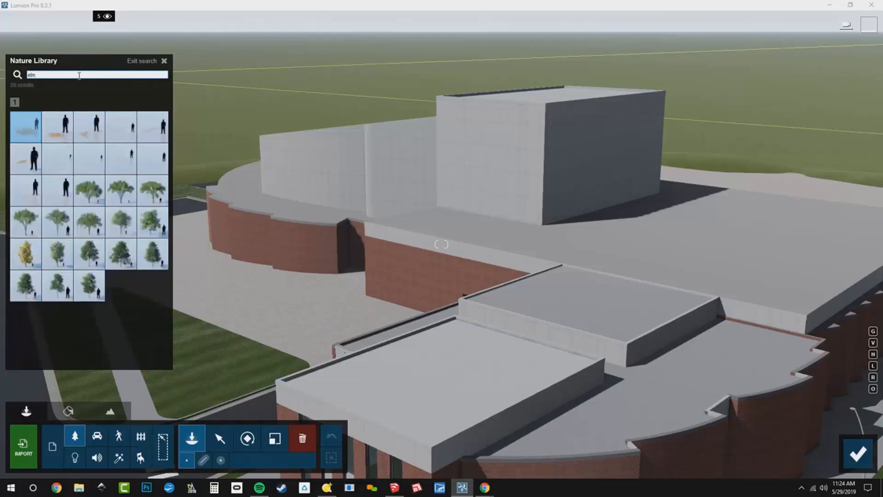
click(93, 228)
- Place four elm trees in a row along the lawn behind the building
right_drag(386, 214, 221, 170)
right_drag(442, 244, 257, 150)
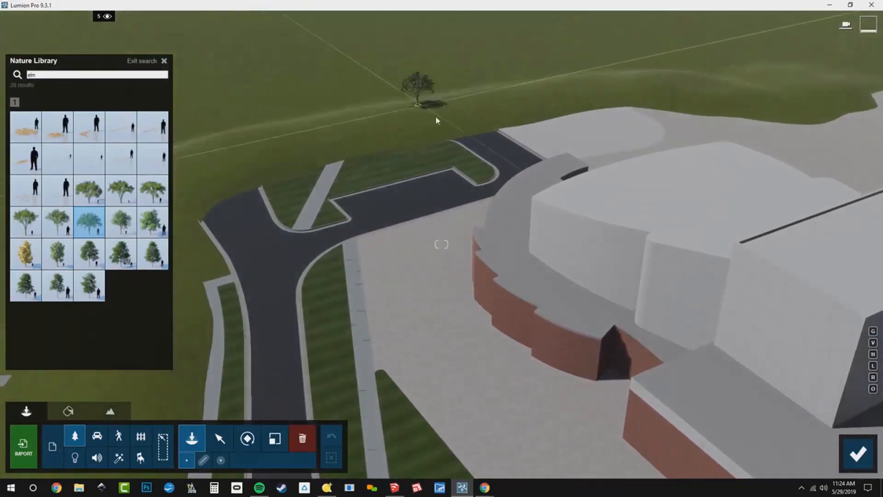
click(438, 130)
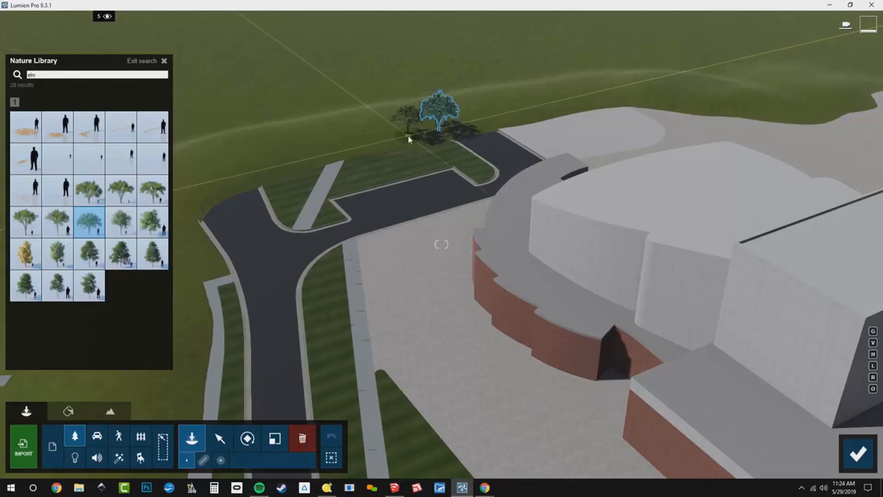
click(398, 142)
click(338, 152)
click(287, 162)
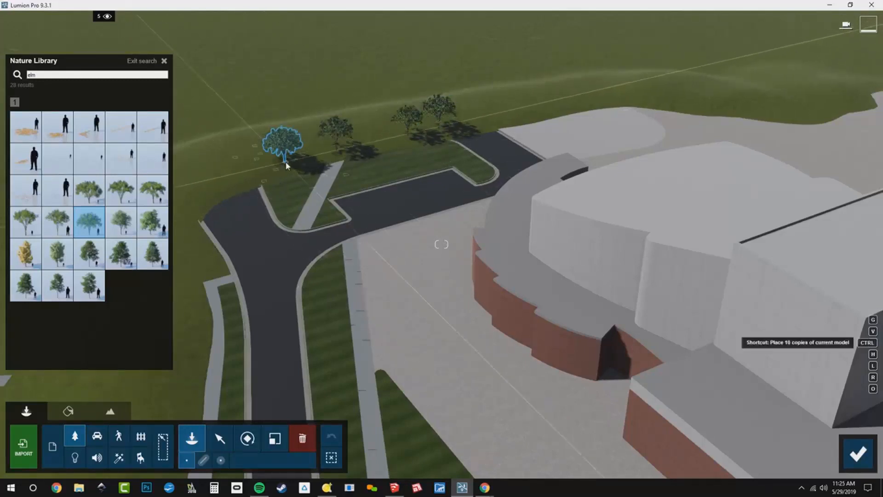
- Place more elm trees in clusters to extend the tree belt along the lawn behind the parking area
key(q)
right_drag(309, 162, 289, 196)
click(310, 161)
key(q)
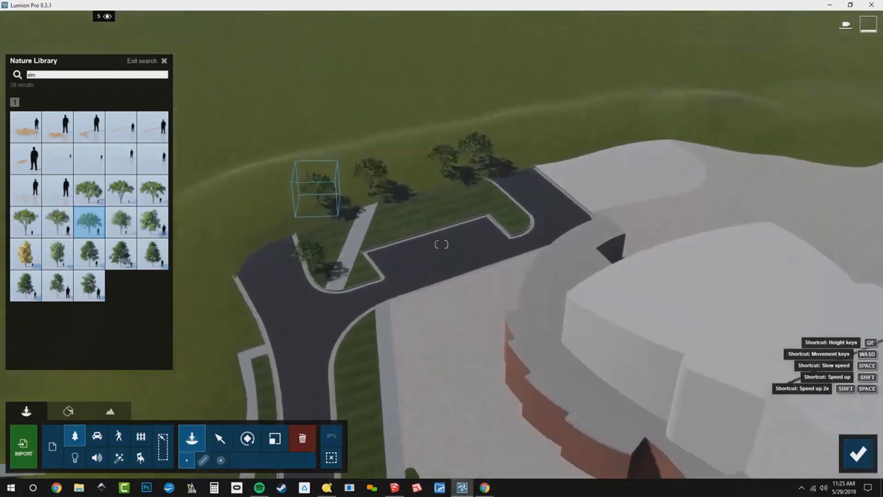
mouse_move(311, 161)
right_down()
mouse_move(295, 175)
mouse_move(311, 145)
right_up()
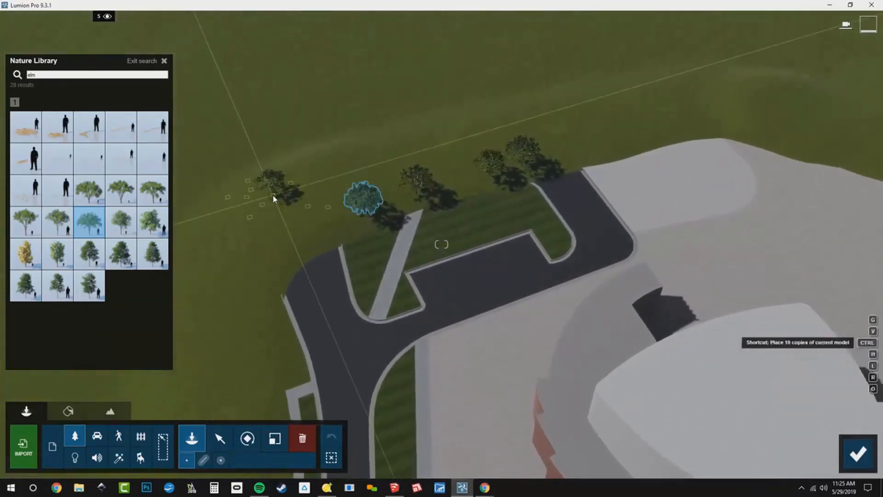
ctrl+click(273, 194)
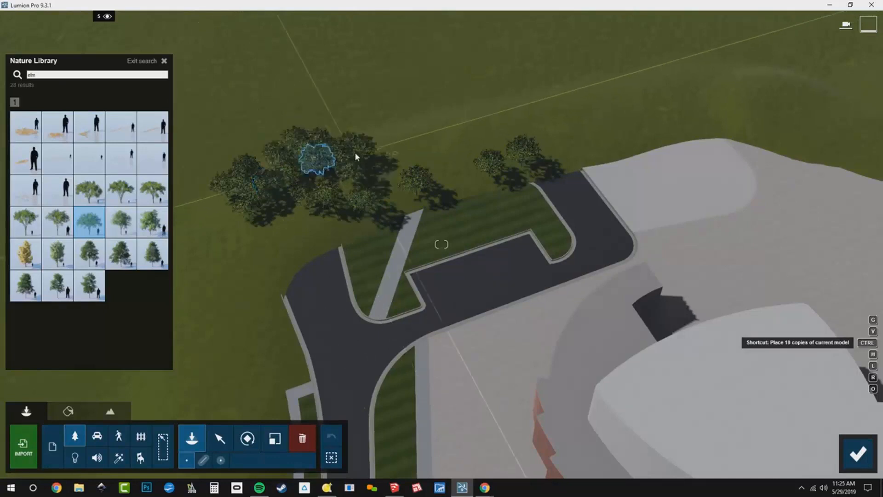
ctrl+click(371, 152)
ctrl+click(434, 139)
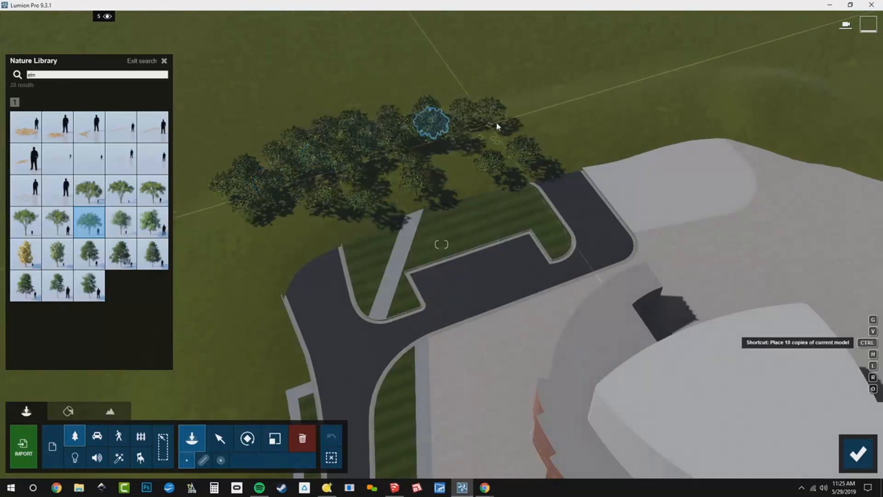
ctrl+click(495, 126)
ctrl+click(542, 112)
ctrl+click(575, 106)
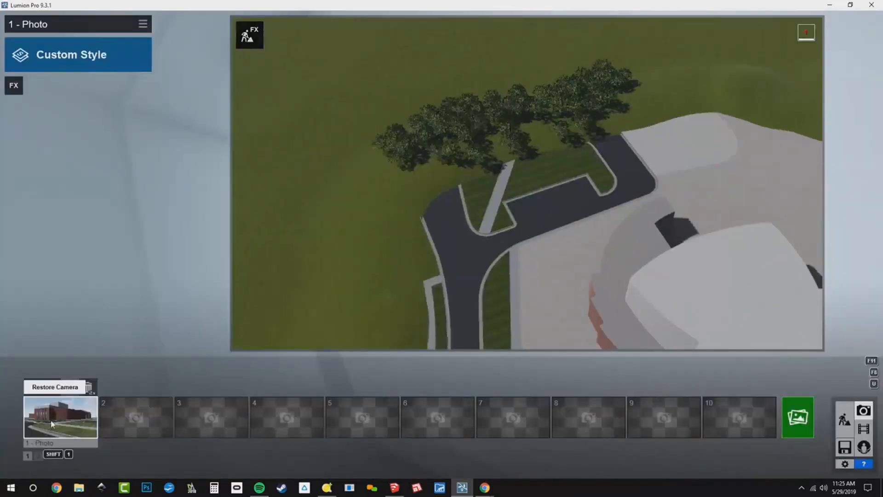
- Plant another row of elm trees along the far lawn edge beyond the building's long side
click(52, 424)
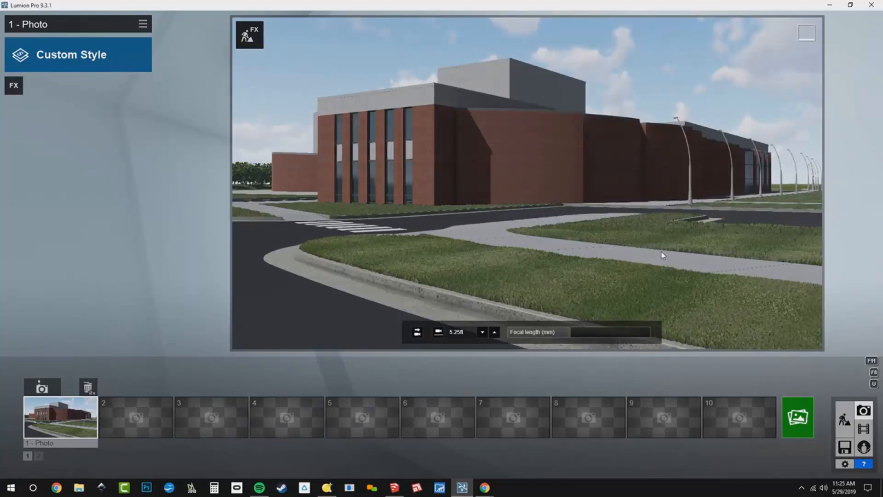
click(259, 35)
right_drag(441, 244, 547, 351)
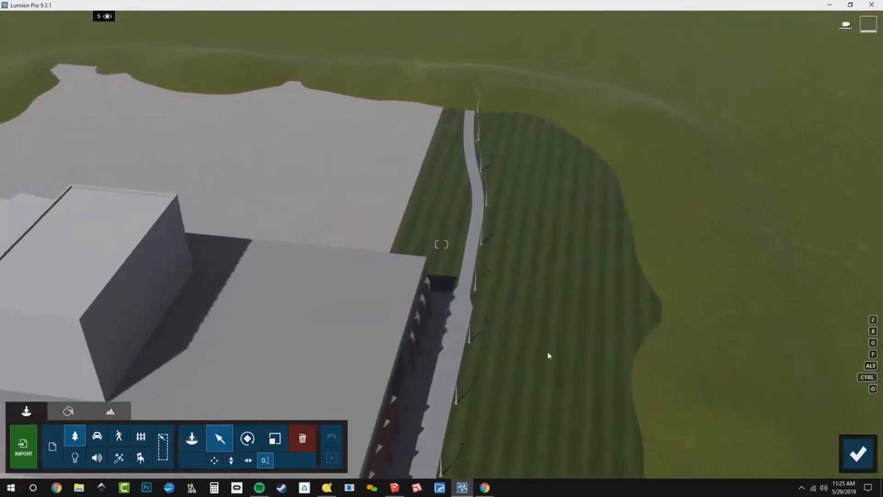
click(192, 438)
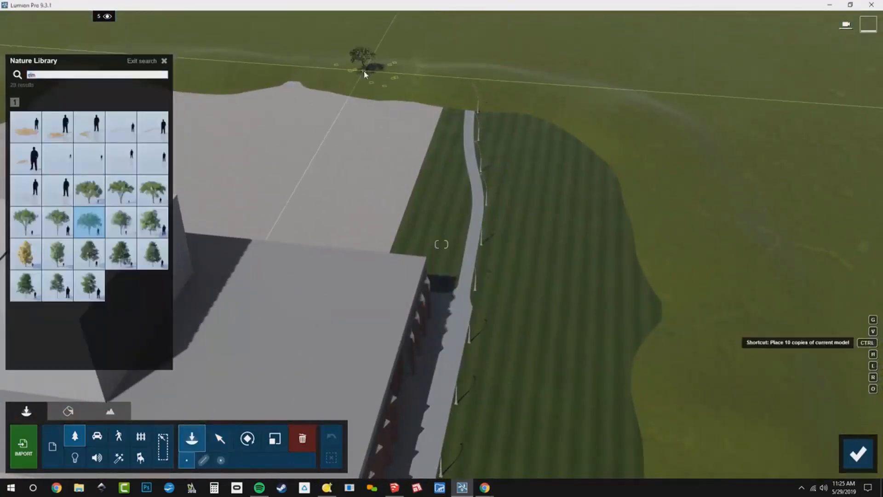
ctrl+click(363, 71)
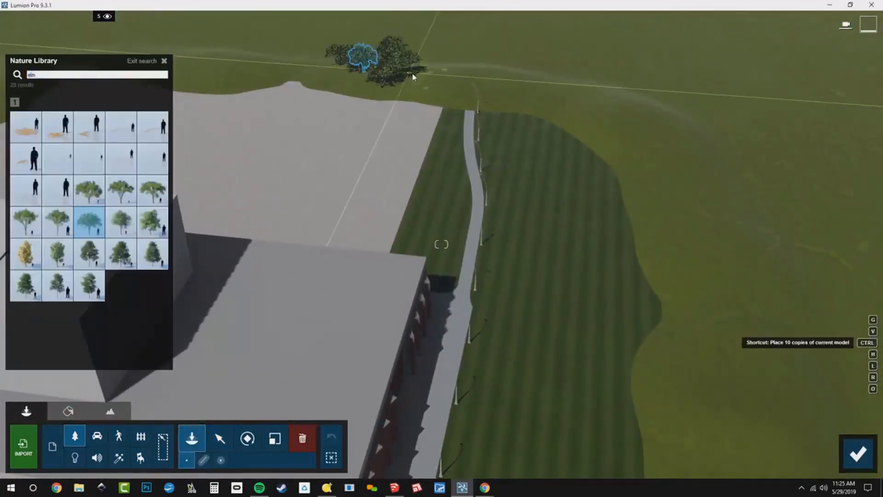
ctrl+click(496, 82)
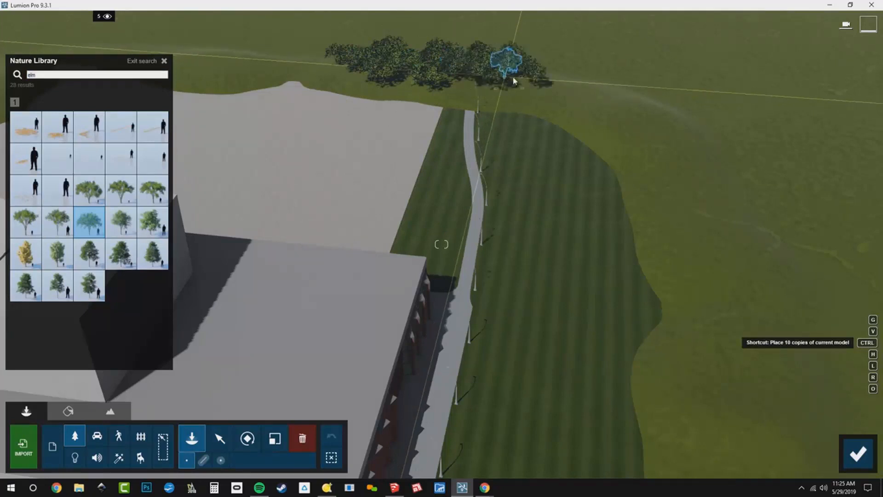
ctrl+click(591, 96)
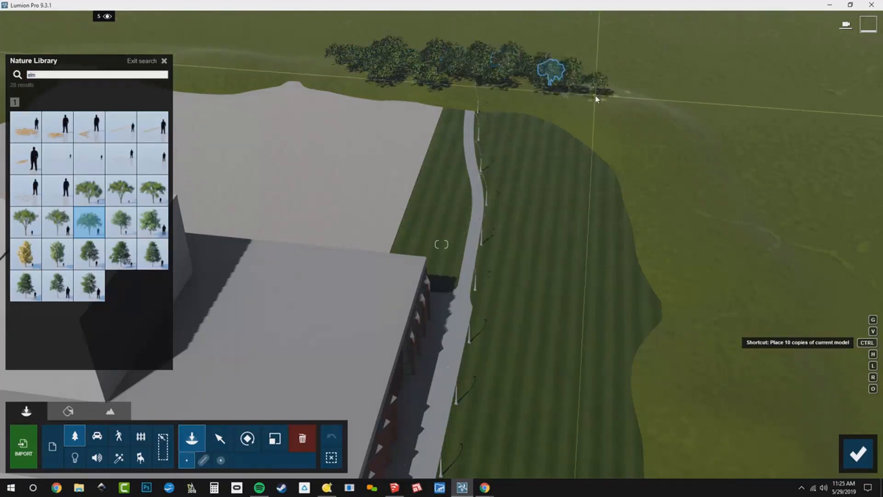
ctrl+click(626, 138)
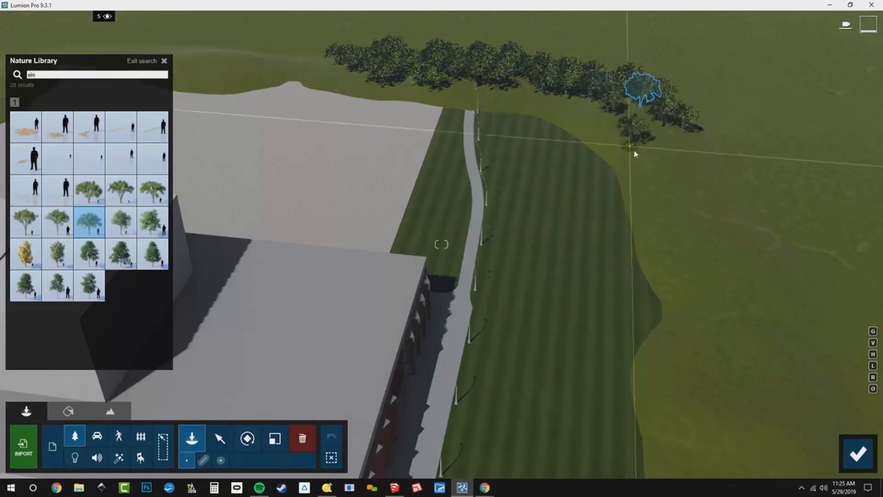
- Place more elm trees to thicken the tree belt along the lawn behind the building
mouse_move(634, 154)
right_down()
mouse_move(559, 129)
mouse_move(616, 175)
mouse_move(619, 150)
right_up()
key(w)
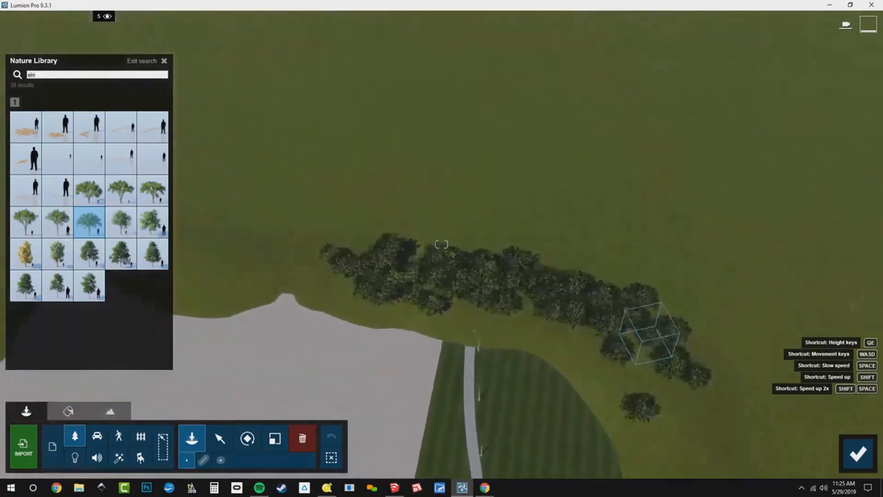
right_drag(525, 139, 536, 142)
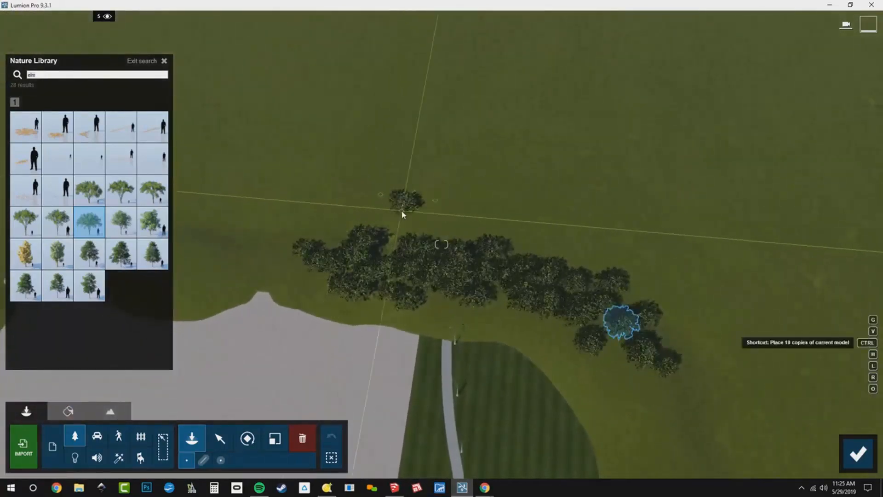
ctrl+click(401, 211)
ctrl+click(452, 215)
ctrl+click(523, 236)
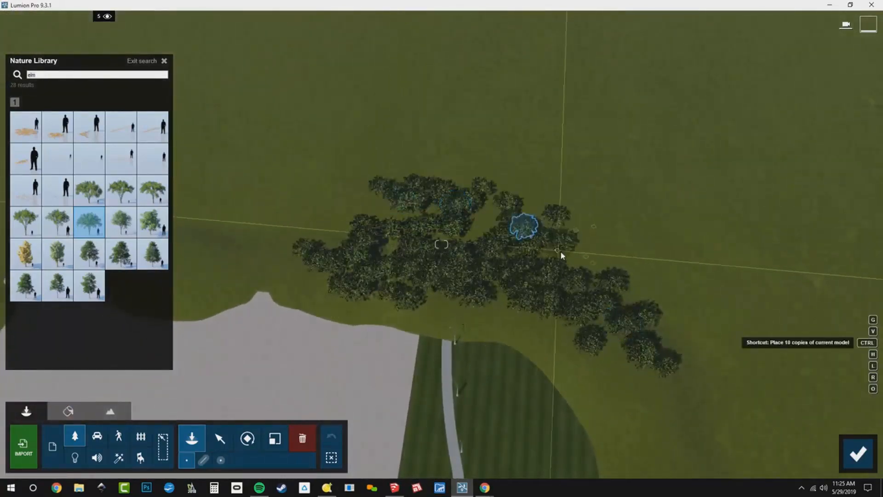
ctrl+click(562, 249)
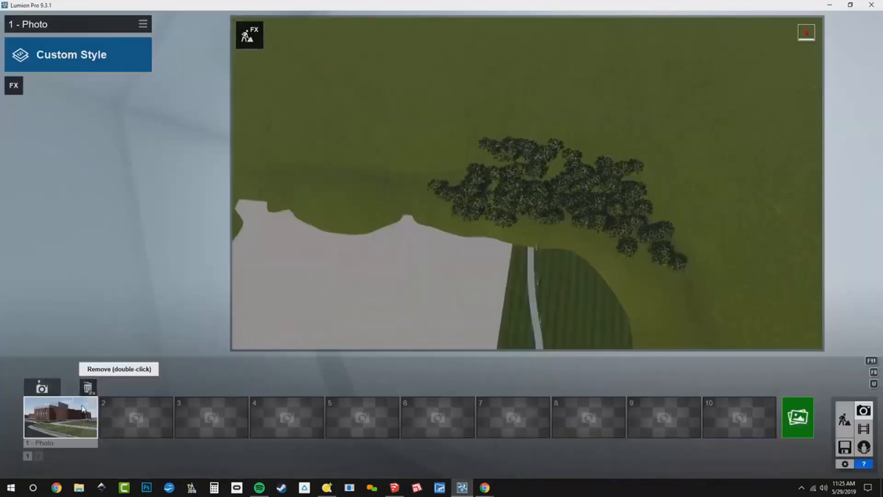
- Place four elm trees on the lawn beside the parking lot entrance
click(83, 408)
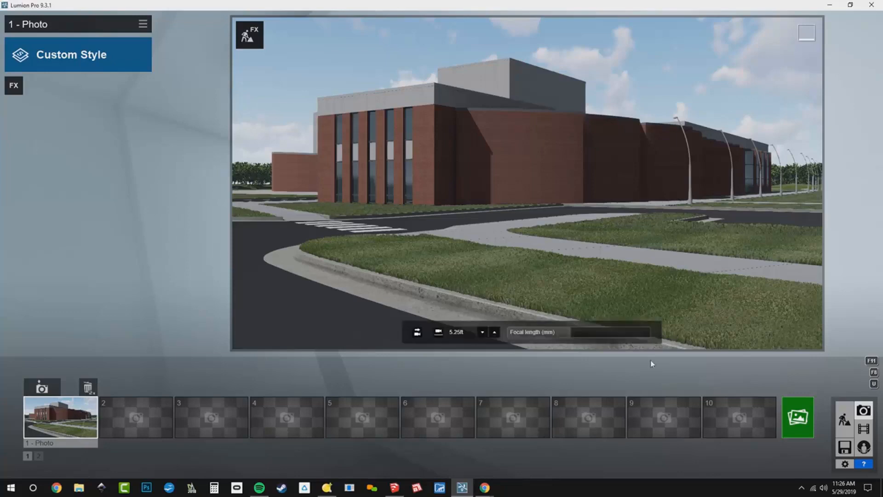
click(845, 419)
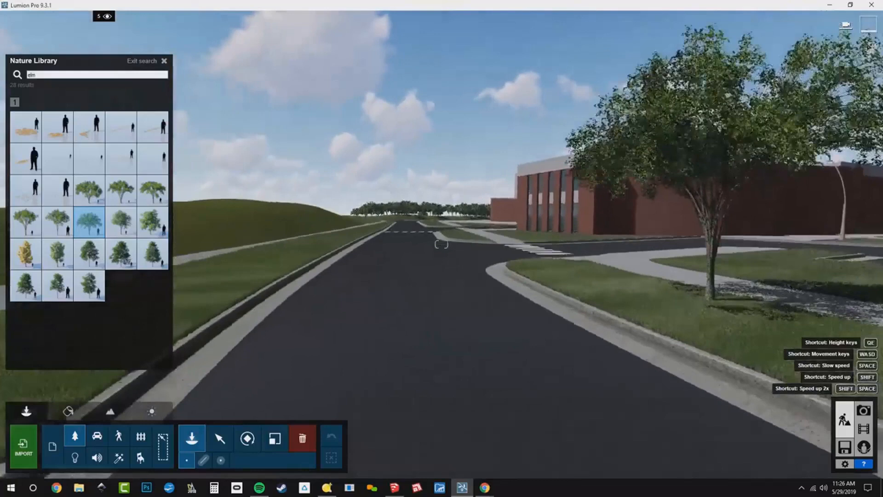
key(q)
right_drag(442, 244, 450, 308)
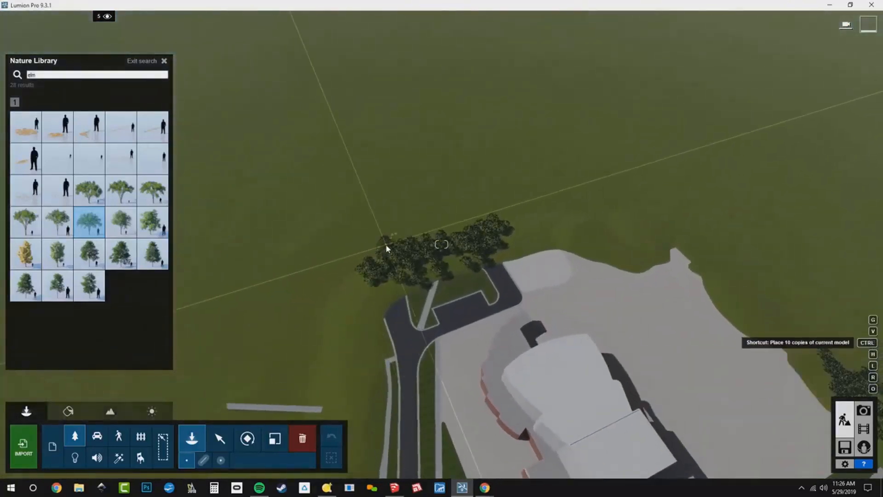
click(385, 244)
click(432, 229)
click(412, 235)
click(454, 228)
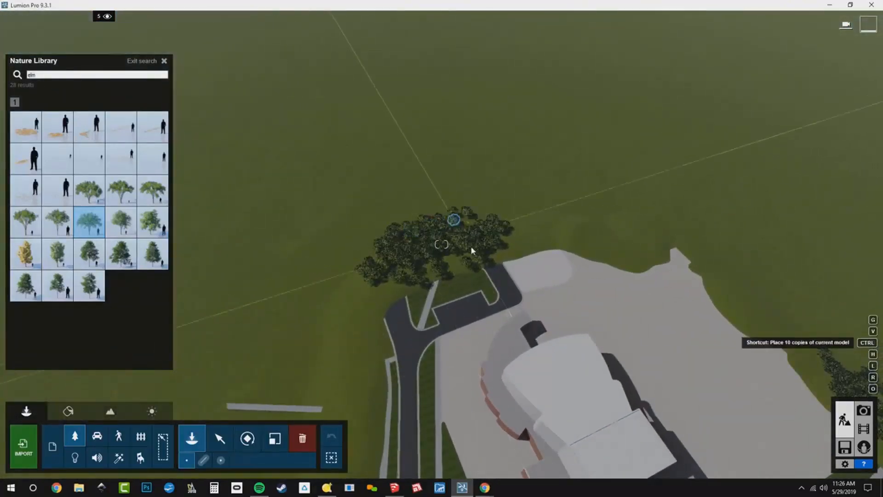
- Search the Nature library for box and place boxwood shrubs along the edge of the elms by the parking lot
key(w)
right_drag(491, 314, 487, 350)
key(w)
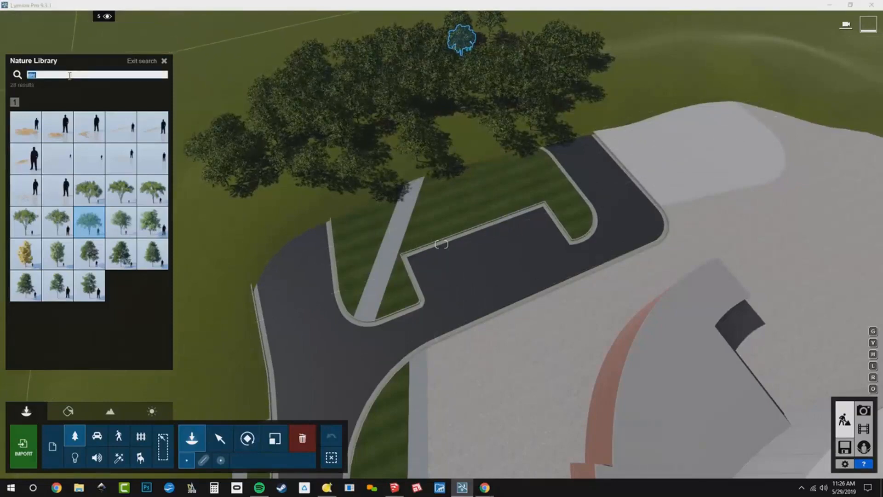
text(box)
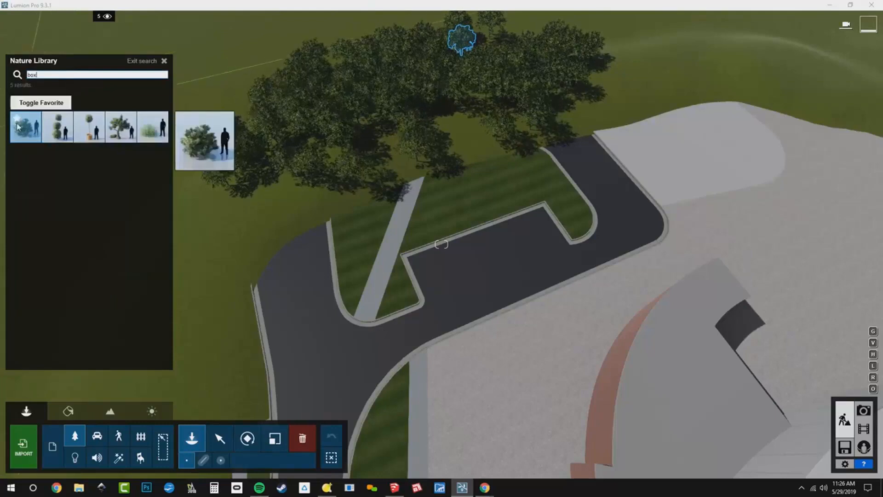
click(15, 121)
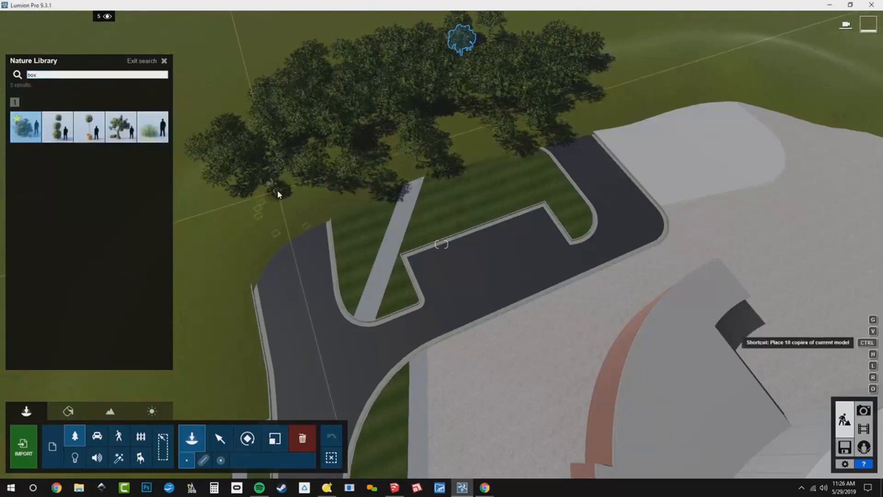
ctrl+click(300, 192)
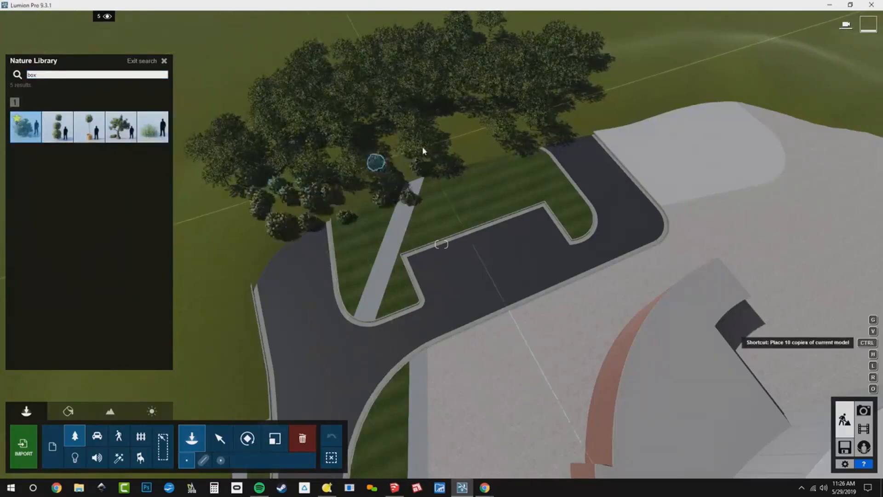
ctrl+click(473, 135)
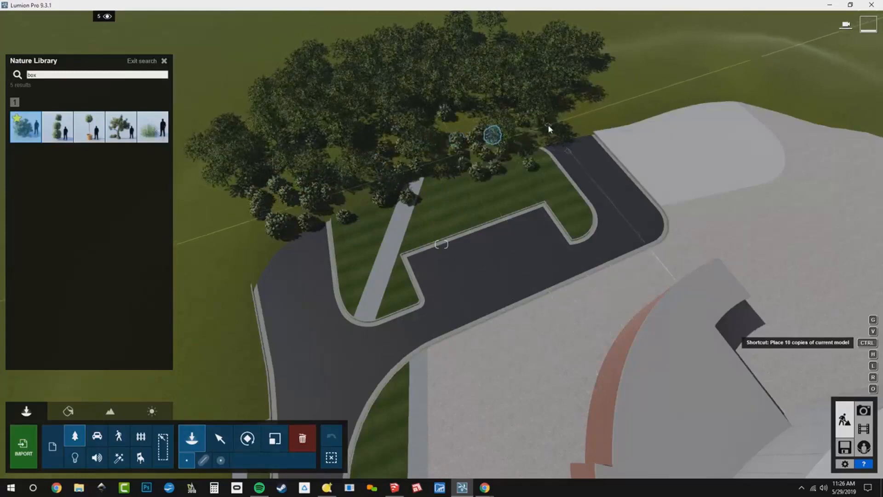
ctrl+click(588, 119)
- Place a row of boxwood shrubs along the front edge of the far elm tree belt
right_drag(148, 205, 442, 170)
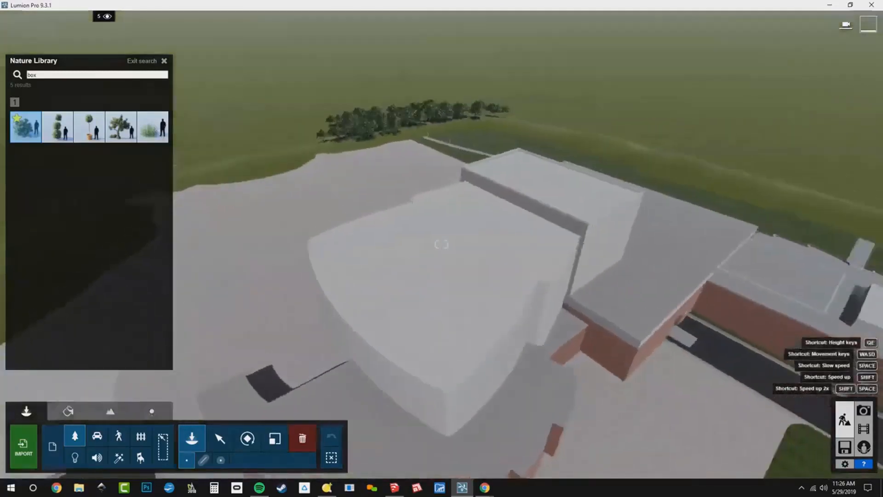
right_drag(441, 244, 142, 156)
key(w)
click(338, 195)
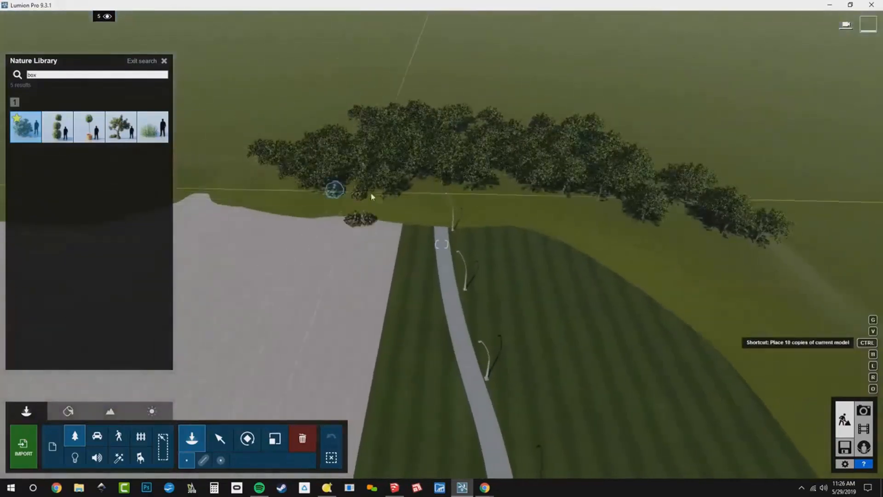
ctrl+click(381, 198)
ctrl+click(452, 199)
ctrl+click(525, 200)
ctrl+click(594, 209)
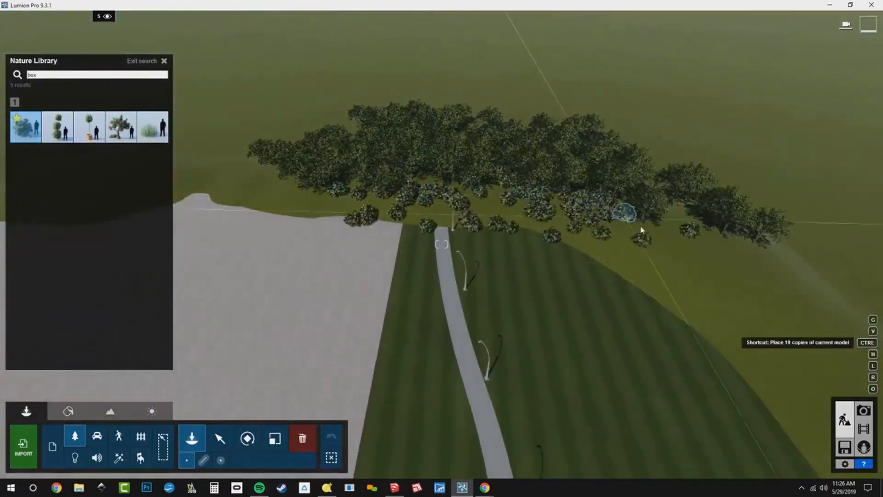
ctrl+click(695, 260)
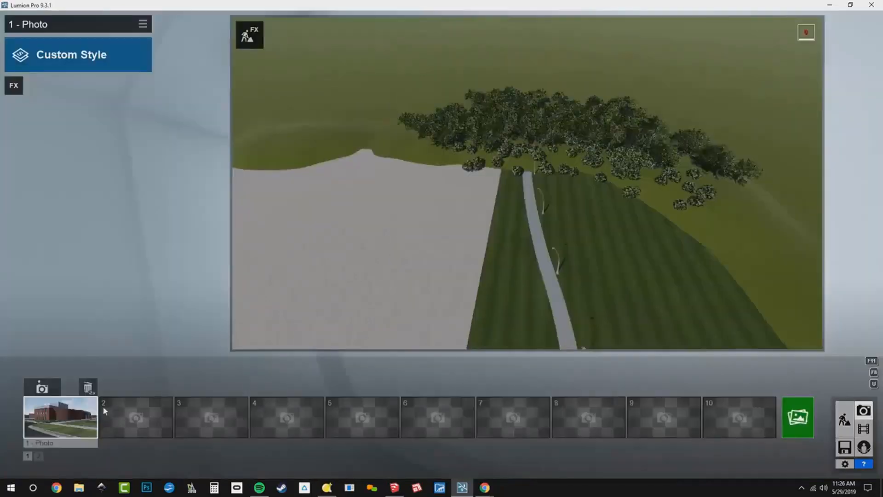
- Toggle layer 5's visibility off and back on to review the new planting from above
click(67, 420)
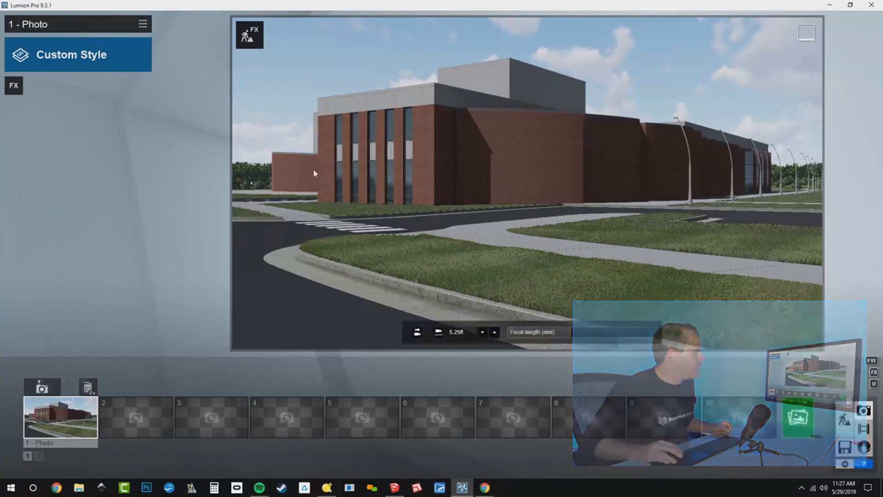
click(845, 420)
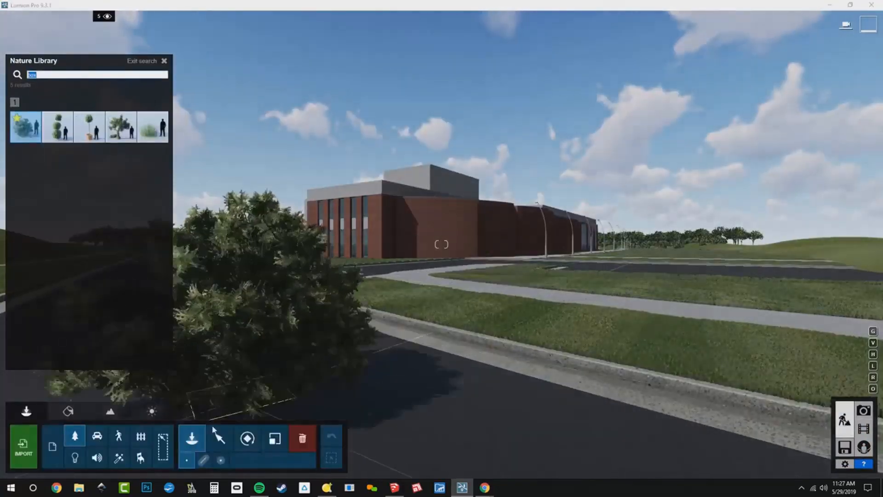
click(220, 438)
mouse_move(99, 22)
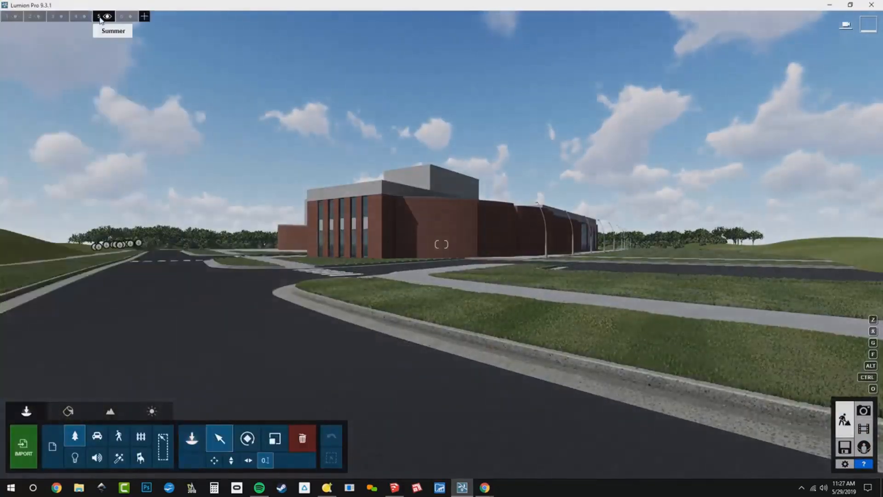
key(w)
key(q)
right_drag(169, 123, 137, 103)
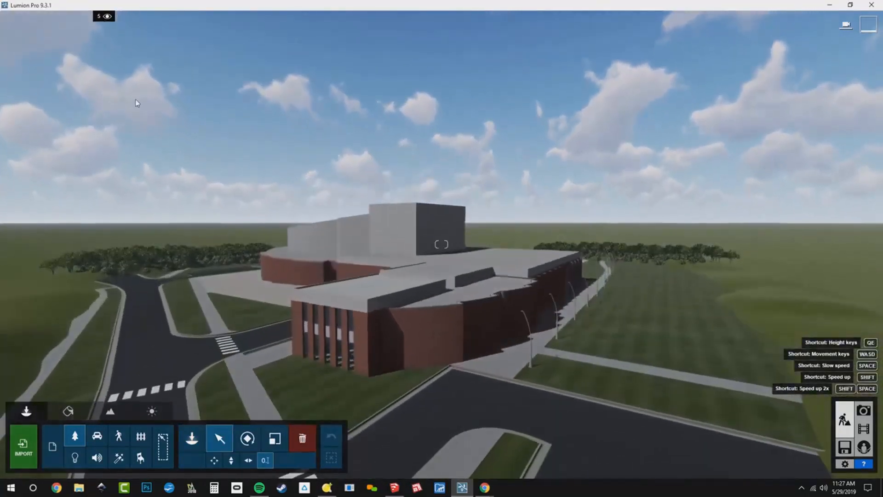
click(107, 17)
click(107, 16)
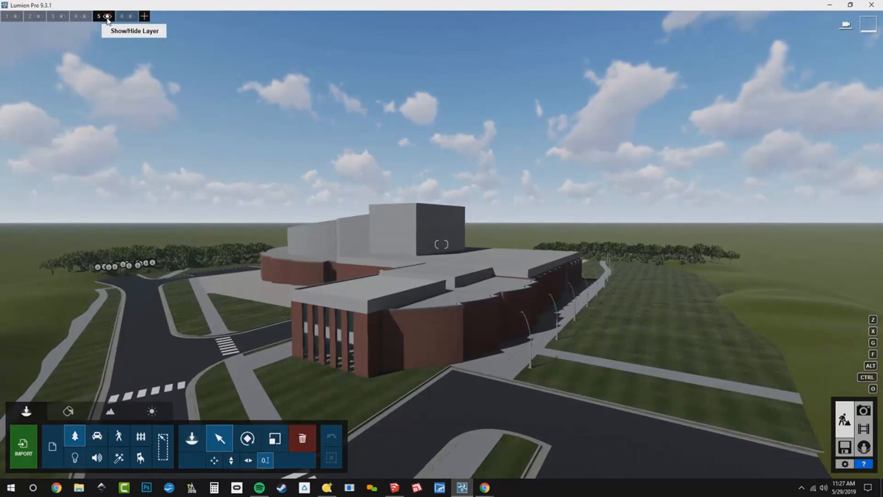
key(w)
right_drag(212, 143, 208, 108)
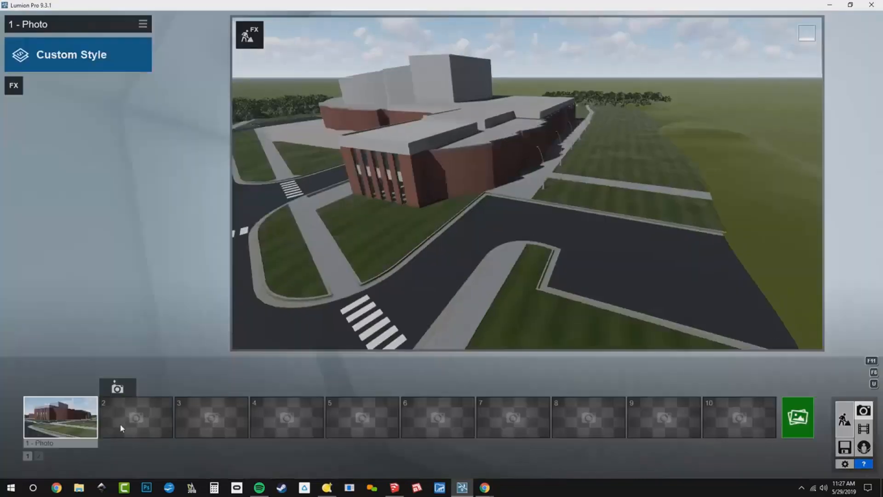
- Search the Nature library for lind and place two CommonLinden M2 RT trees along the front lawns
click(82, 414)
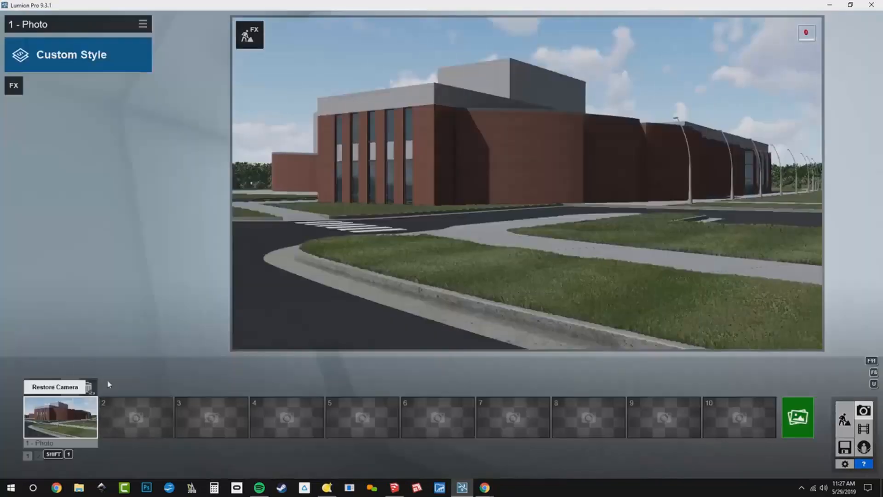
click(248, 35)
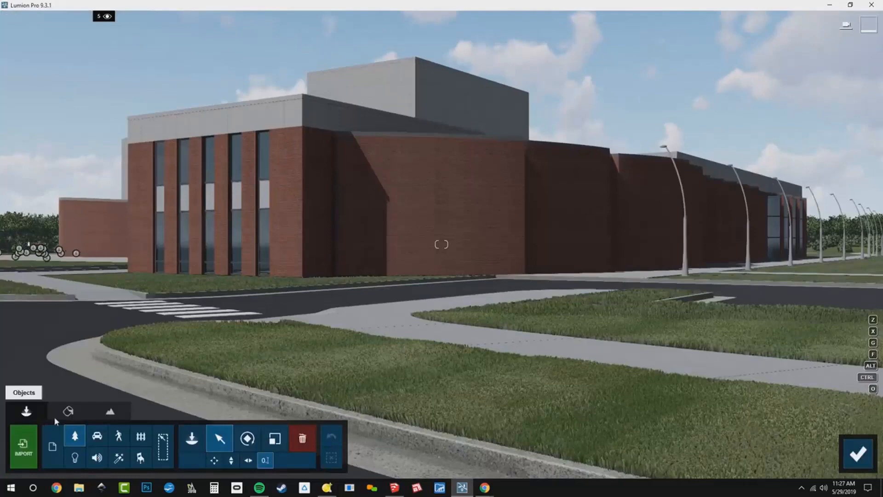
click(191, 438)
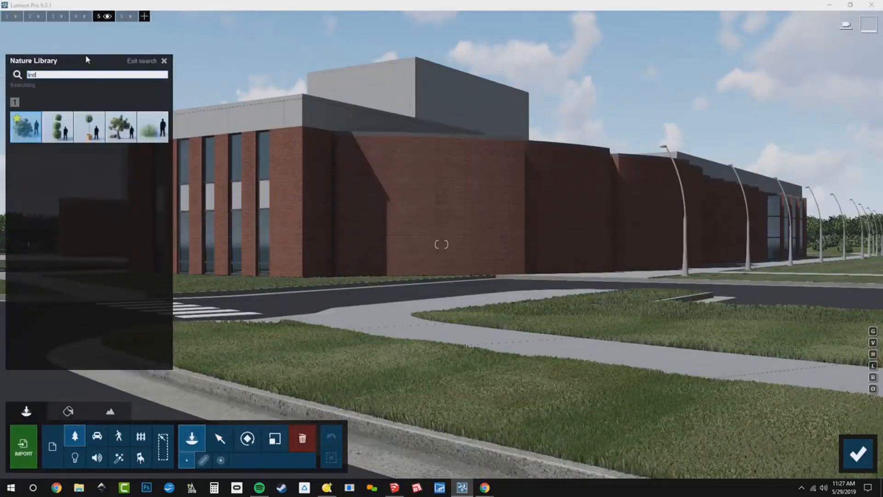
mouse_move(124, 136)
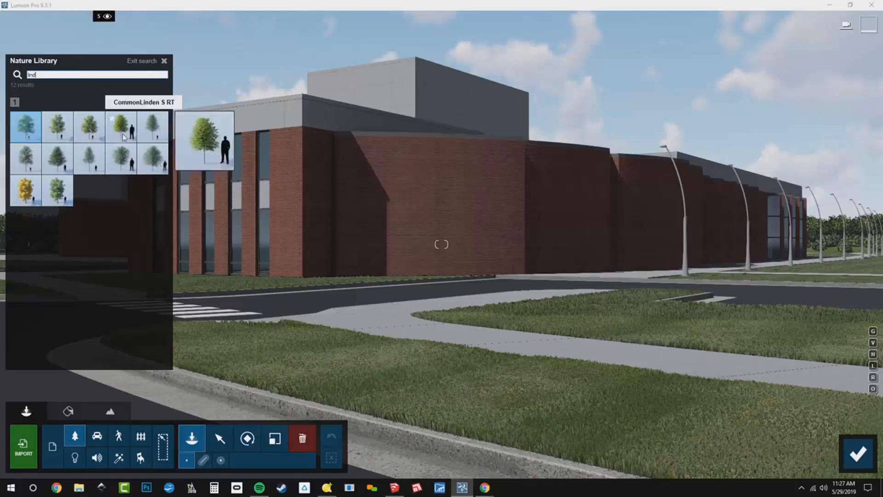
click(124, 136)
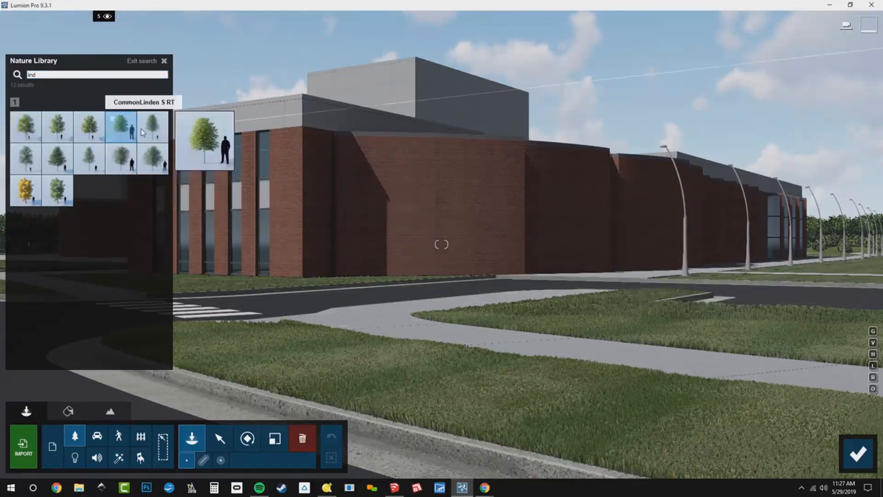
mouse_move(96, 132)
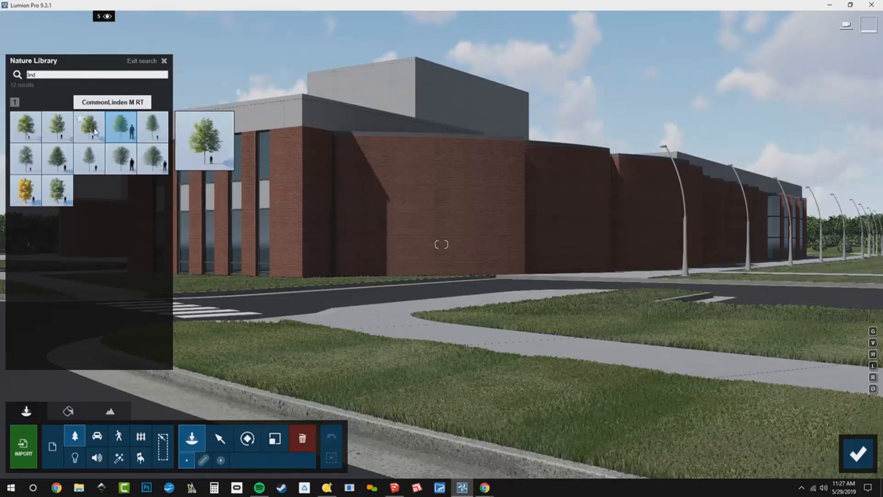
click(66, 137)
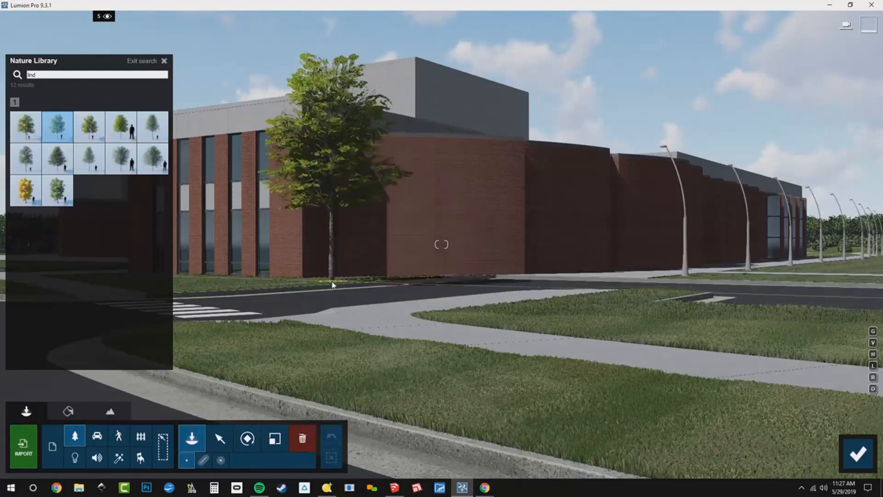
click(332, 284)
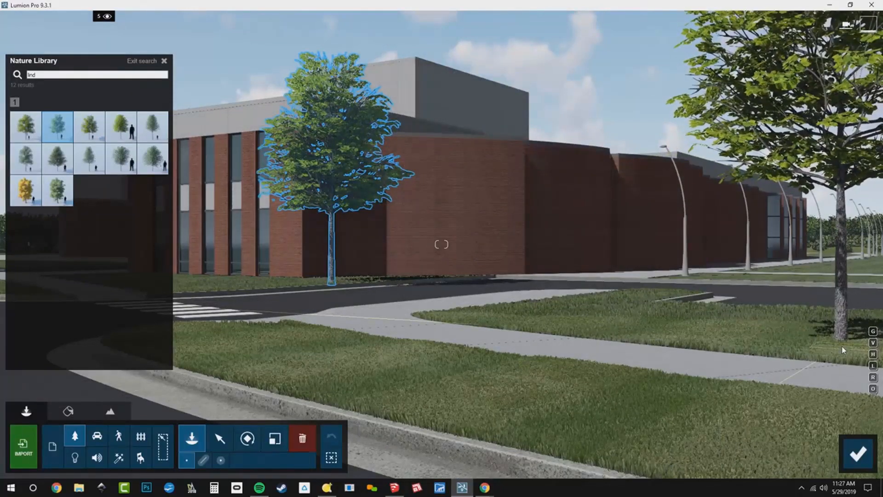
click(843, 351)
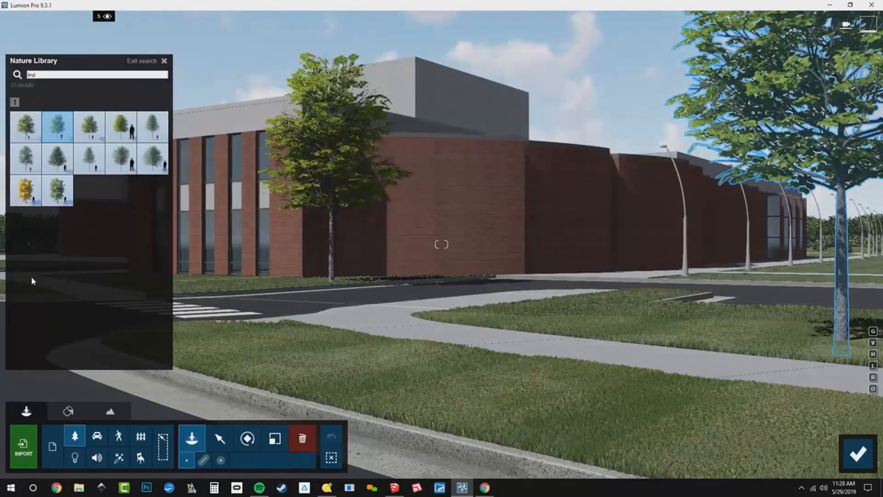
- Pick the CommonLinden S RT tree and place two on the lawn island beside the walkway
mouse_move(153, 131)
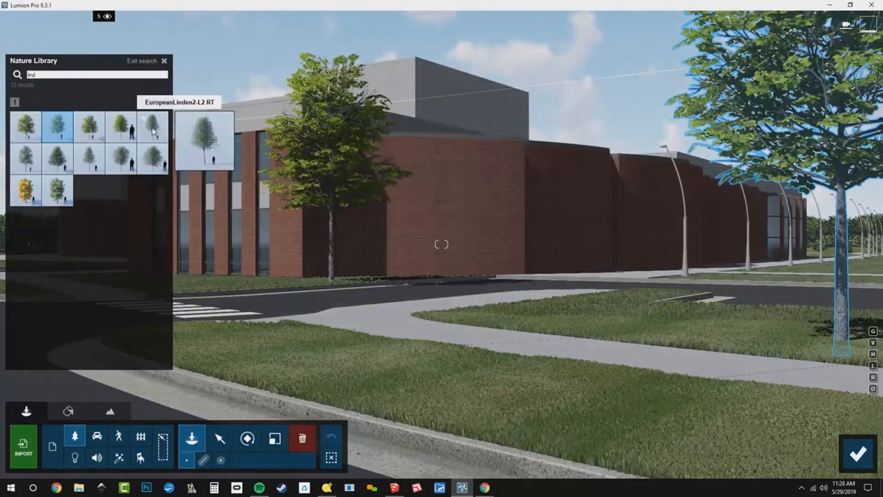
click(121, 127)
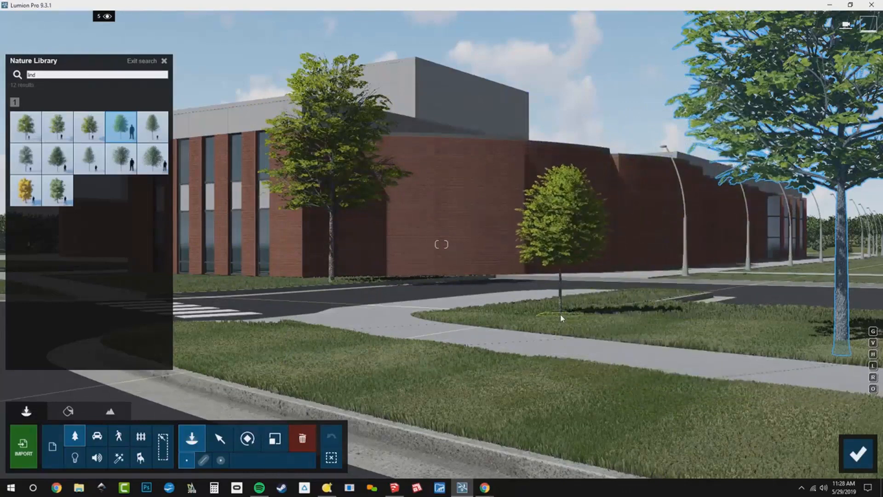
click(536, 323)
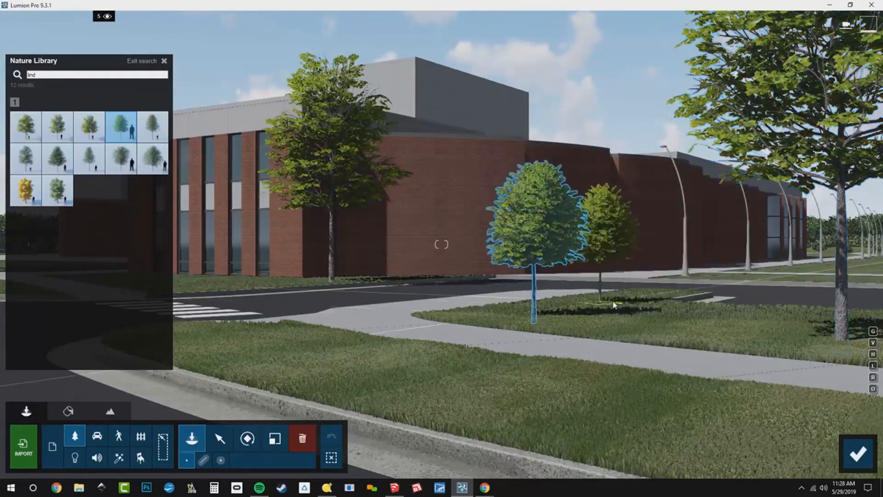
click(640, 301)
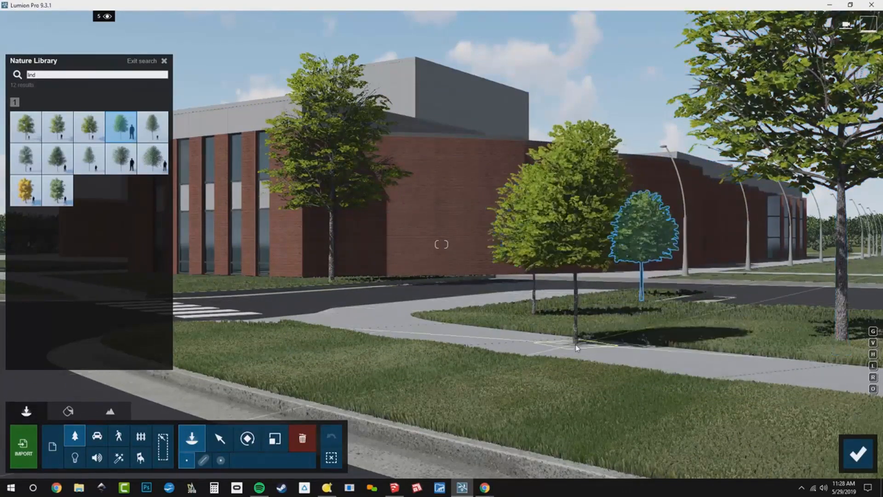
- Place another CommonLinden S RT tree on the lawn island across the road
right_drag(575, 344, 432, 339)
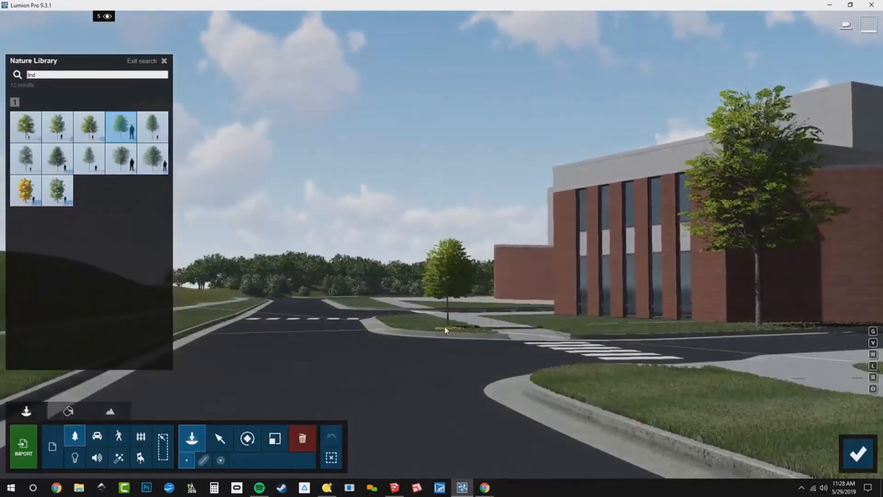
click(444, 329)
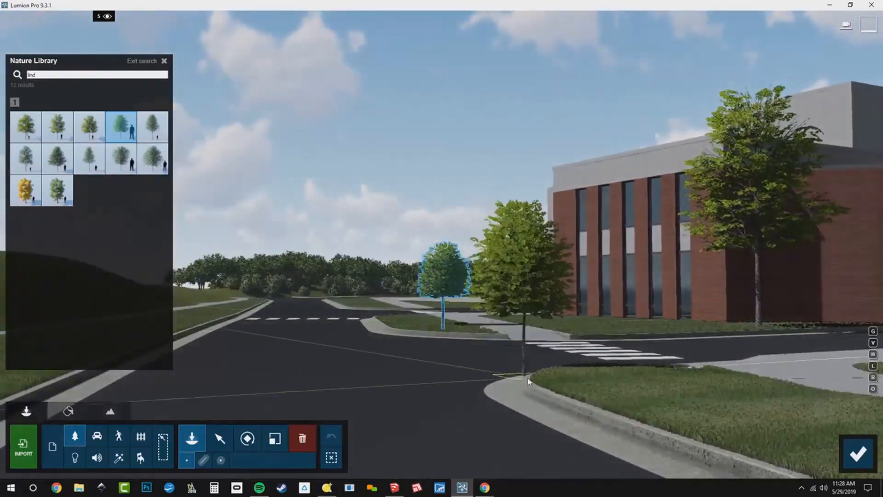
- Recall the stored Photo 1 view and return to build mode to review the plantings
click(853, 453)
click(61, 427)
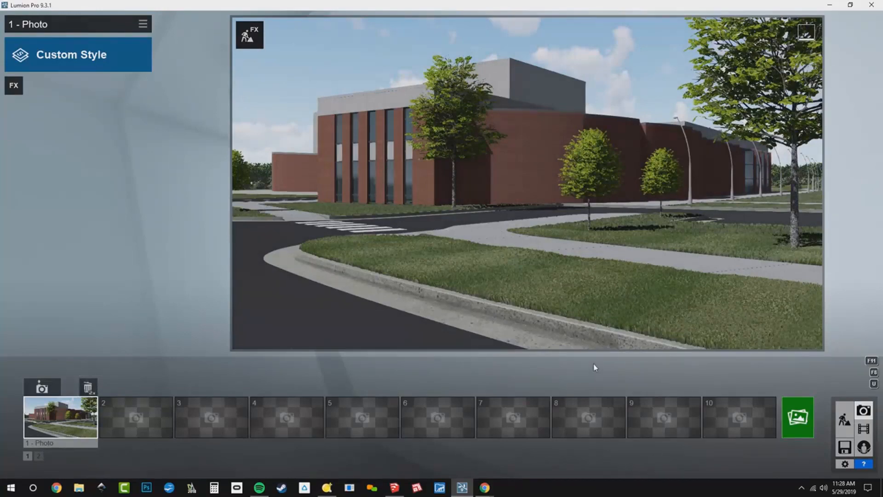
click(249, 34)
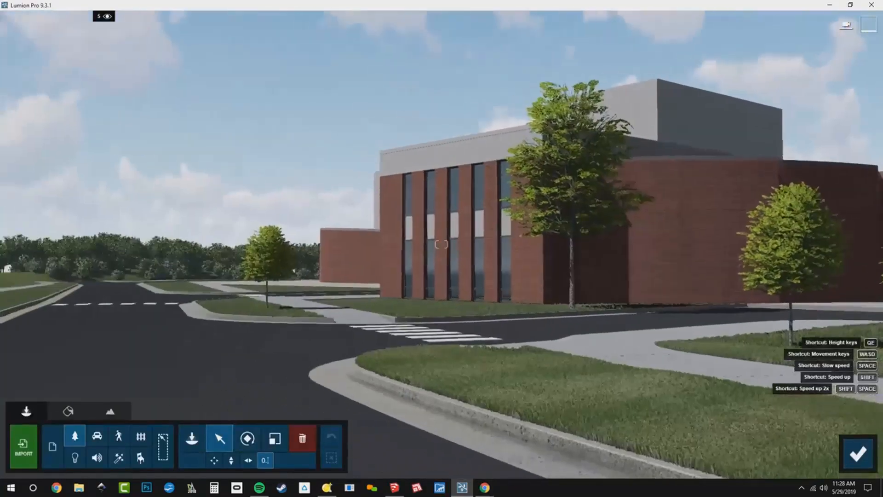
- Nudge the small linden on the far lawn island slightly along the island
right_drag(442, 244, 394, 237)
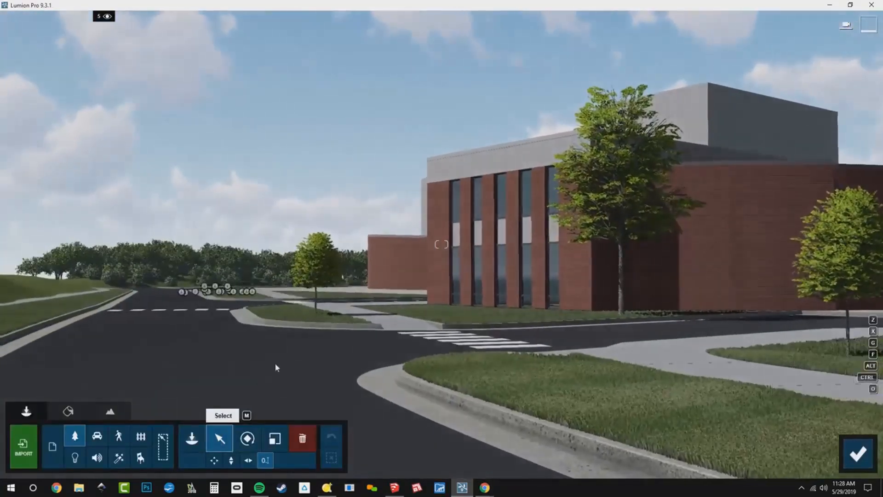
drag(316, 322, 336, 324)
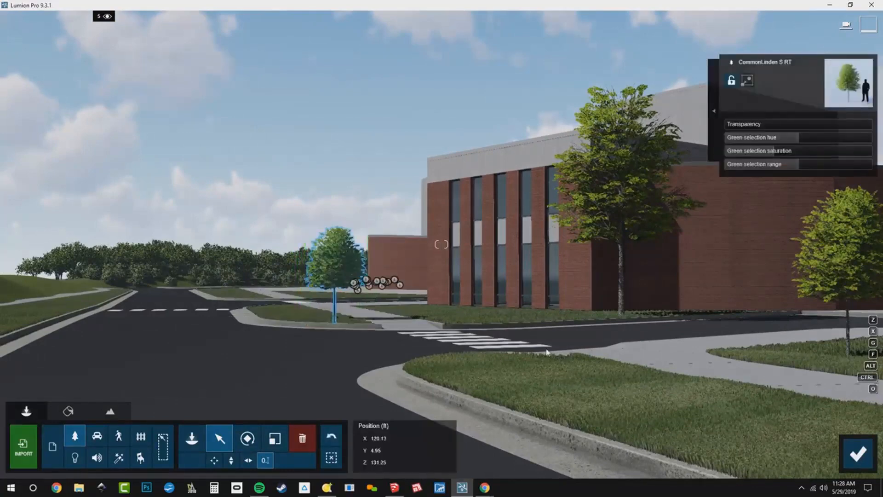
- Check the scene from the stored Photo 1 view, then go back to build mode
click(856, 461)
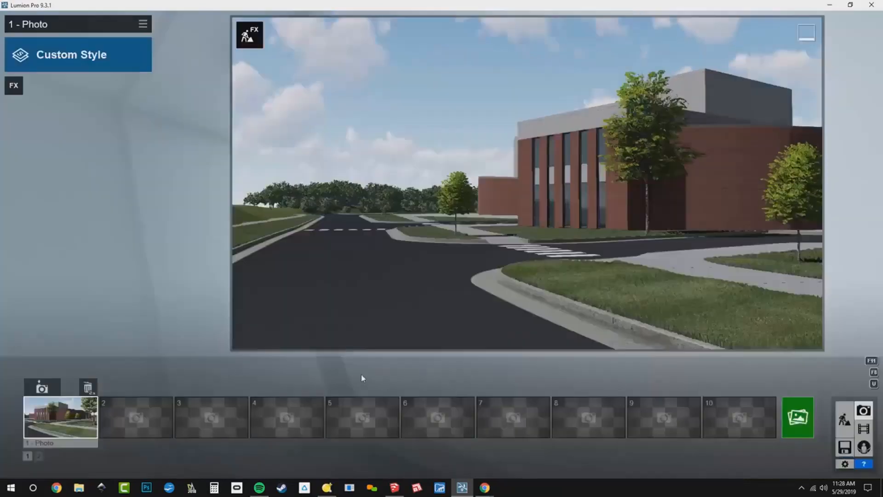
click(78, 416)
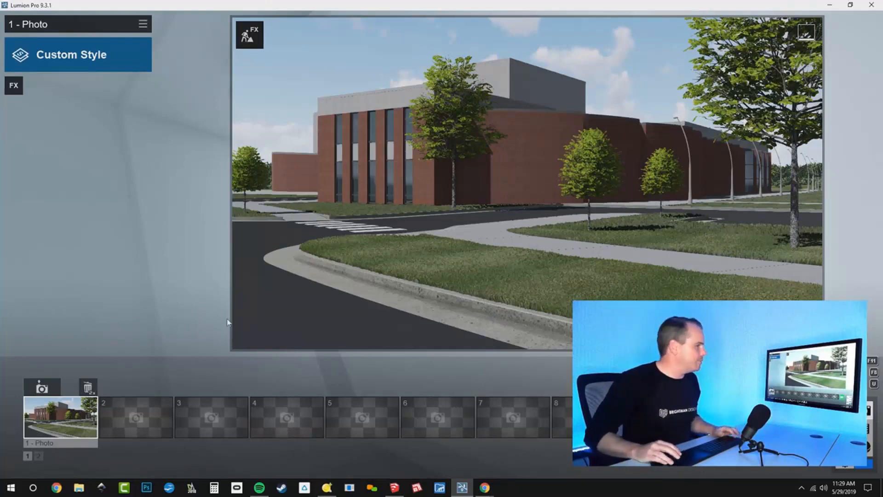
click(844, 418)
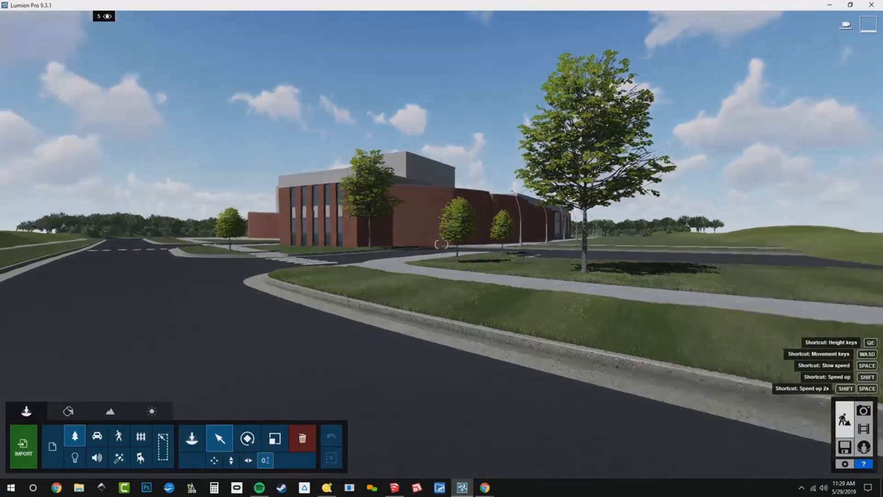
- Start a Mass Placement line of transport objects across the small parking lot
key(q)
key(w)
right_drag(465, 193, 511, 242)
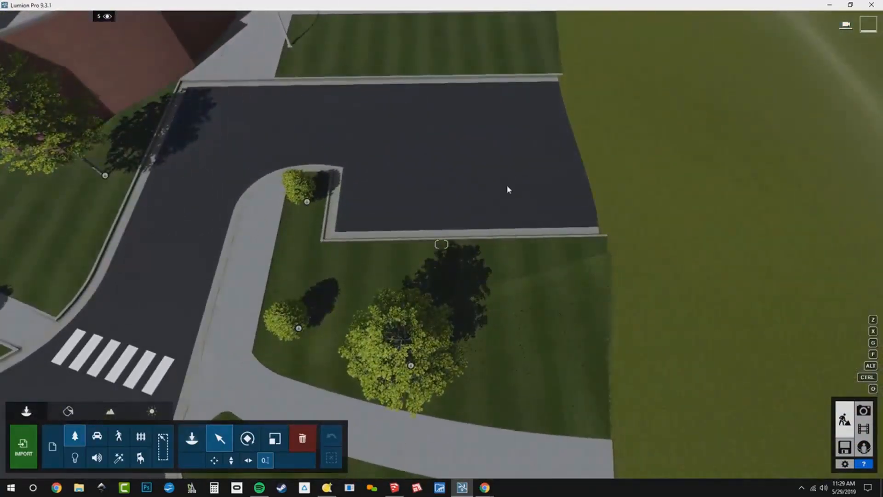
click(192, 439)
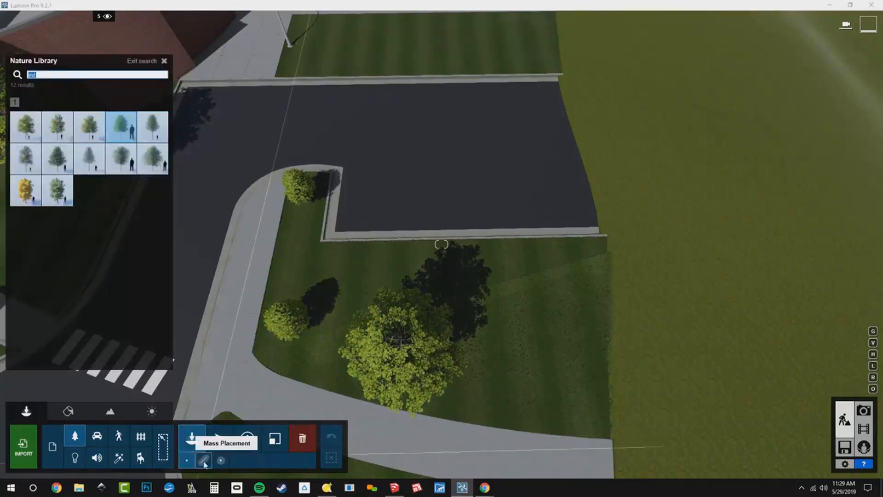
click(204, 463)
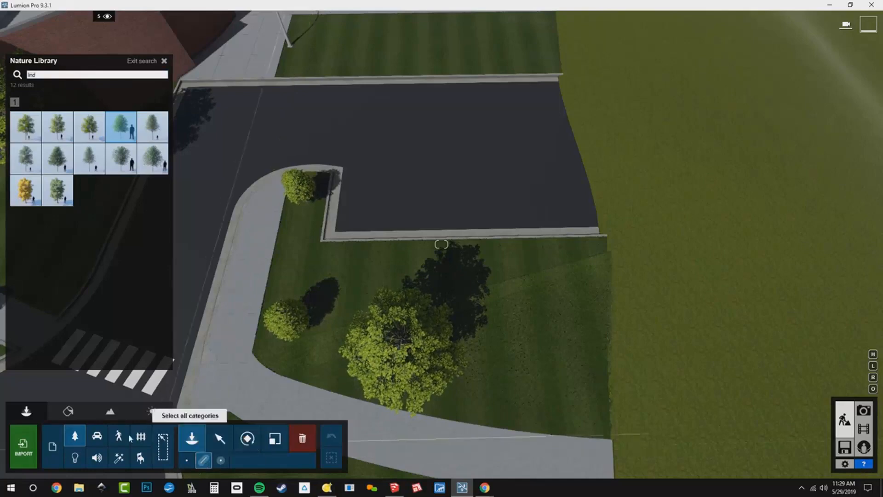
click(97, 437)
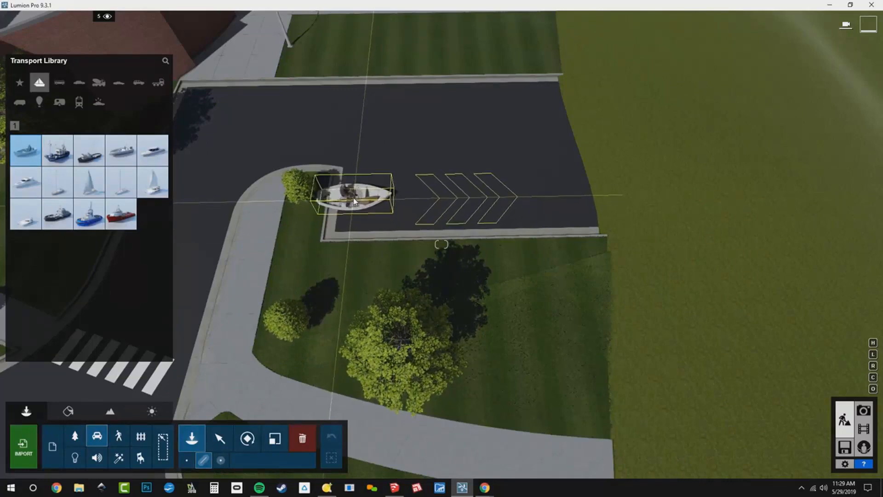
drag(358, 199, 584, 192)
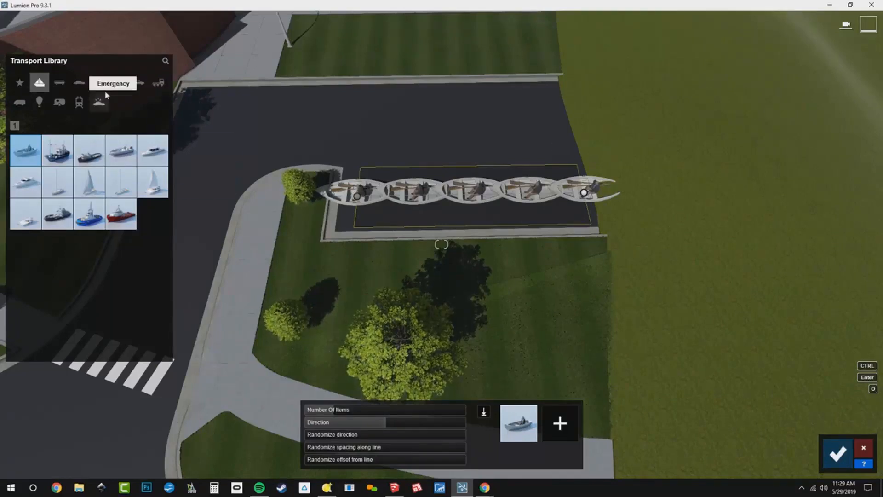
- Replace the boat in the mass placement set with a sedan from the car category
click(79, 84)
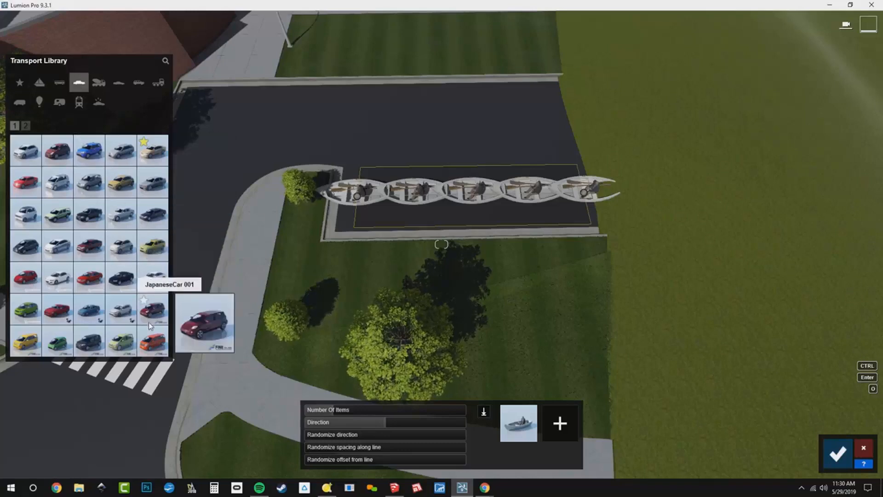
click(123, 321)
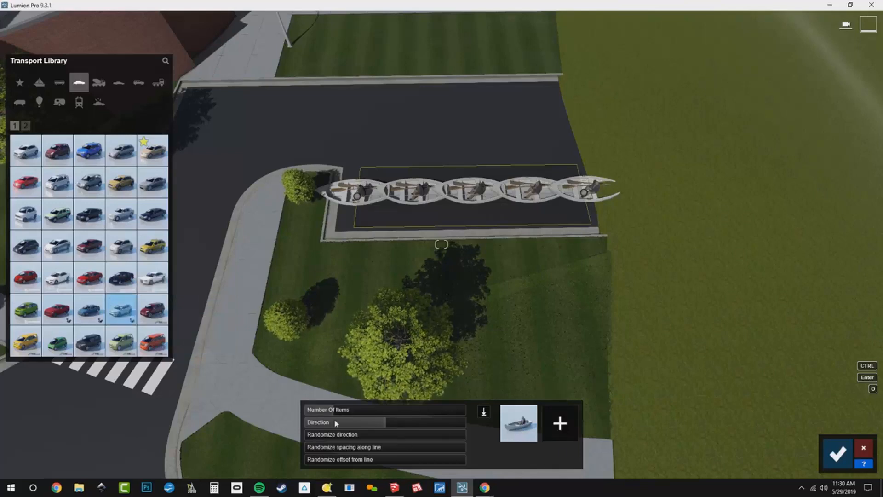
click(114, 290)
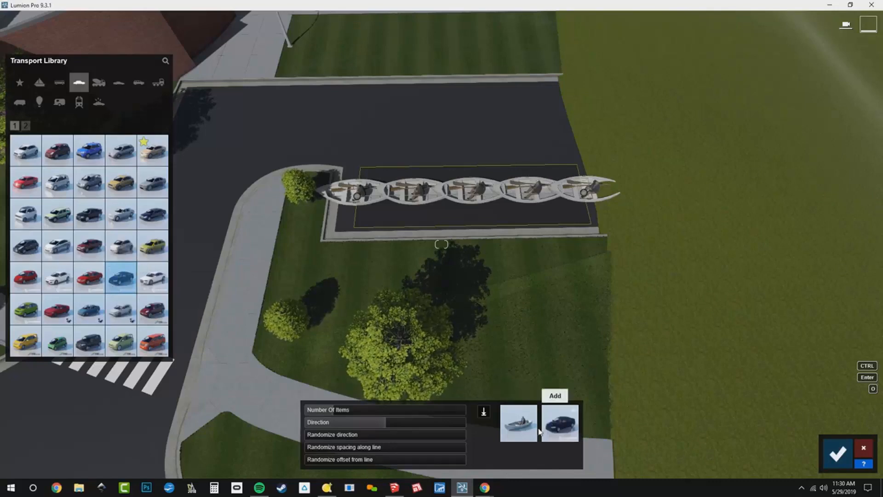
click(521, 427)
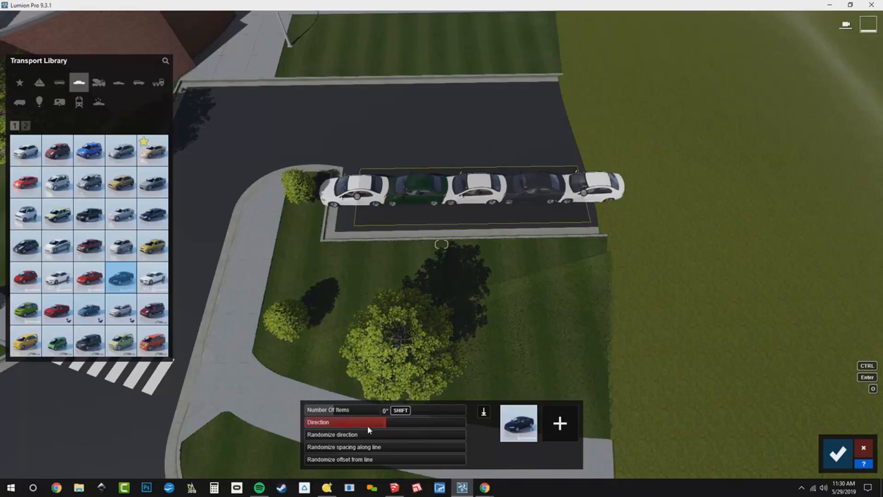
- Set the mass placement Direction to 90° and the Number Of Items to 6
drag(366, 428, 340, 430)
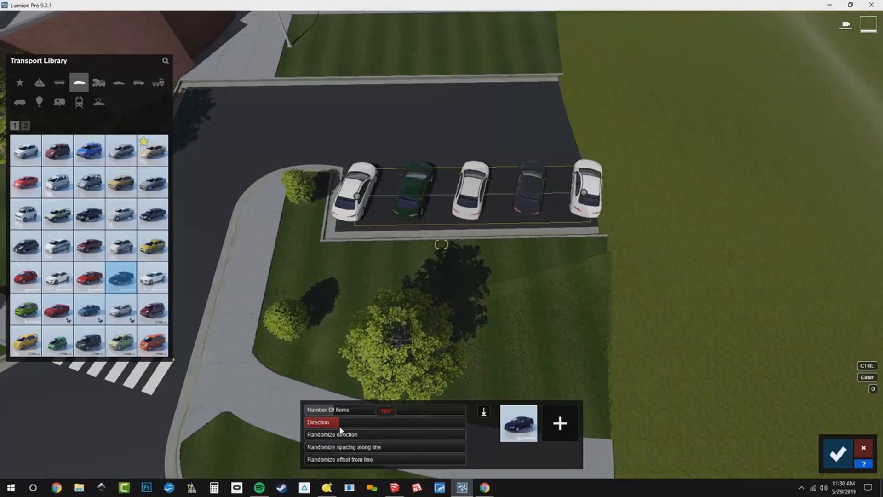
key(BackSpace)
key(BackSpace)
key(BackSpace)
key(BackSpace)
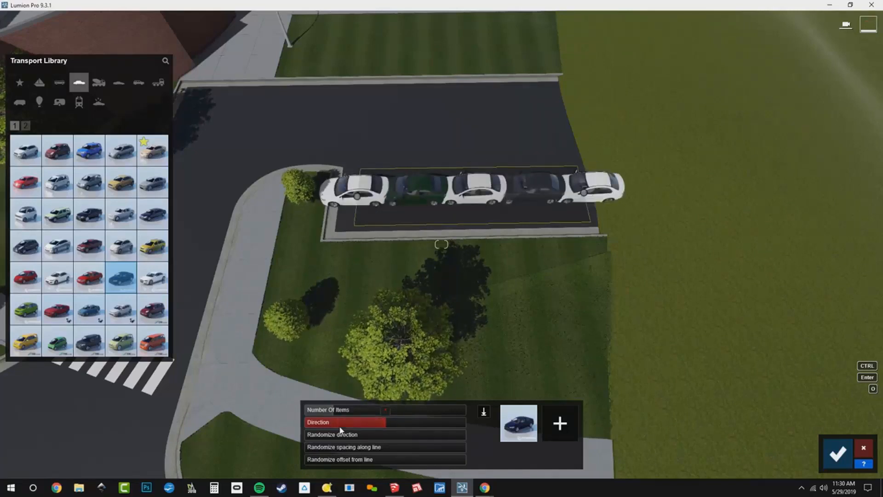
text(90)
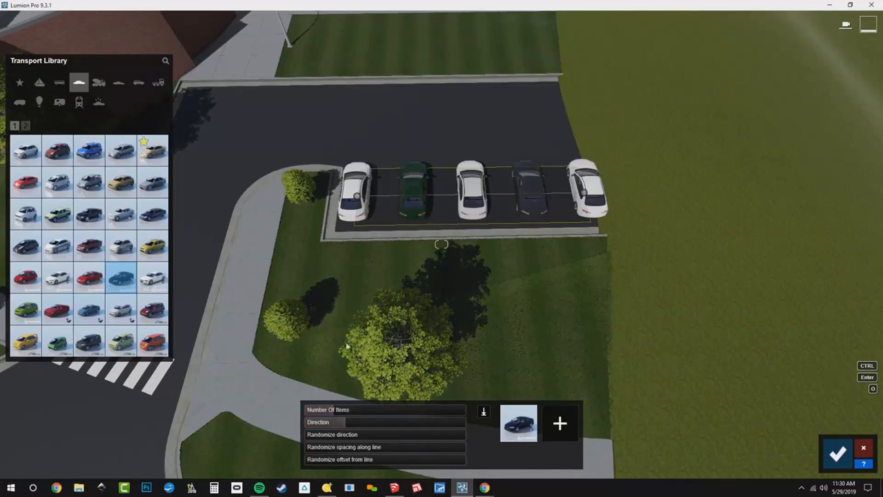
drag(338, 415, 344, 415)
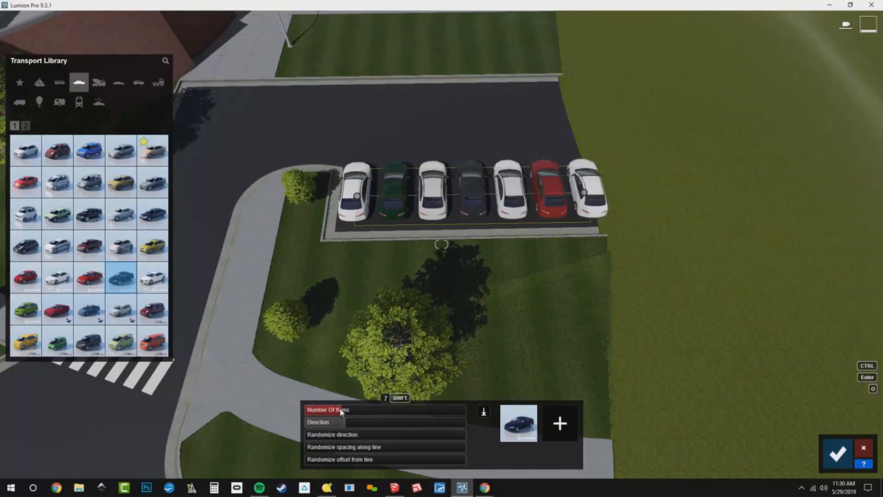
drag(341, 411, 338, 413)
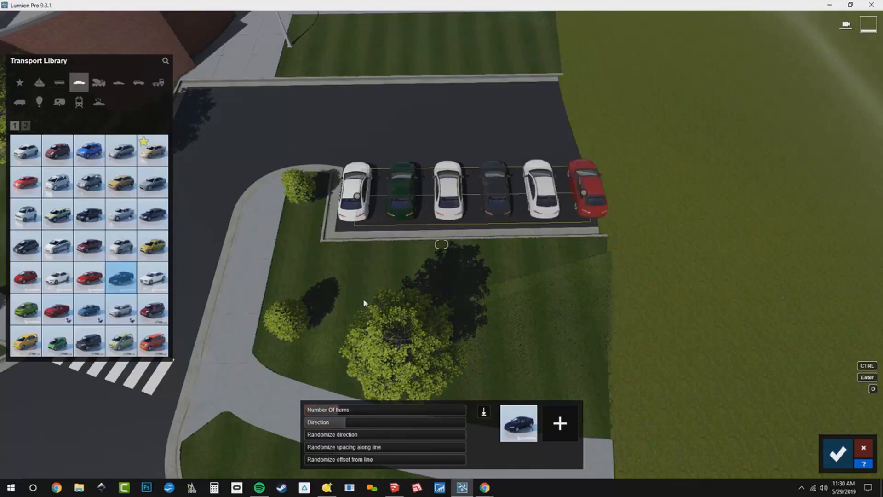
- Add two more sedans, including Car 018, to the mass placement set
mouse_move(162, 159)
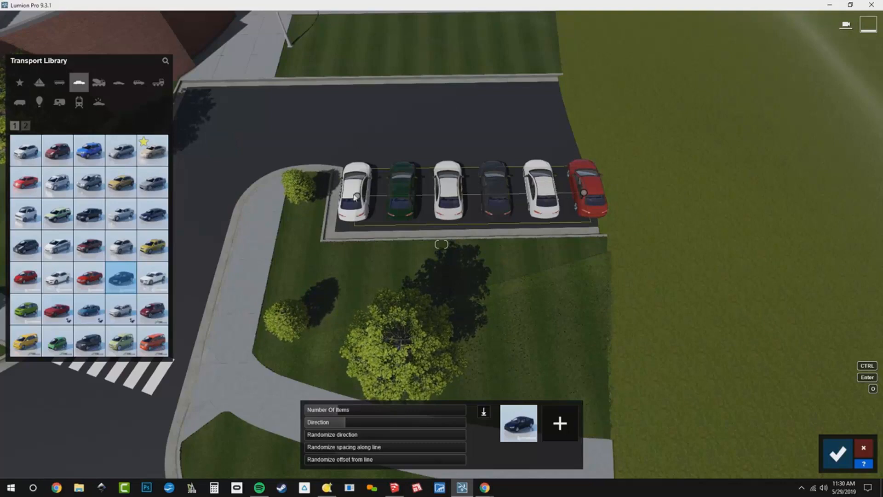
click(98, 252)
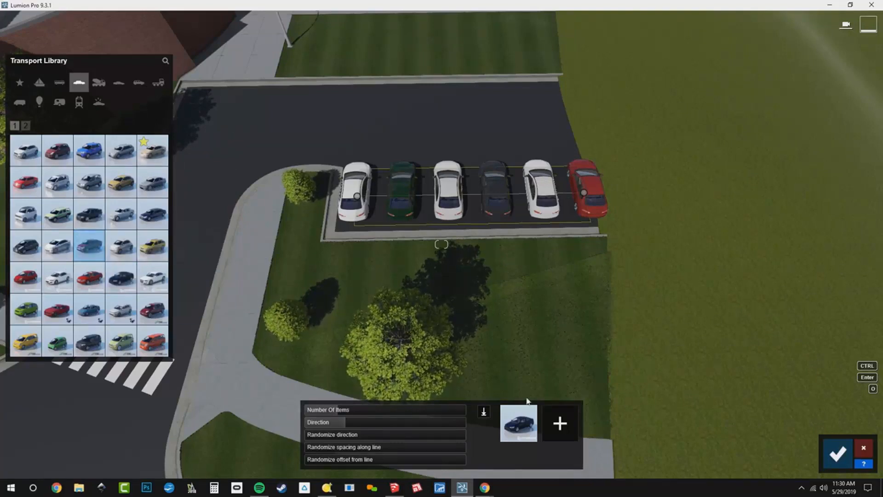
click(568, 424)
click(568, 424)
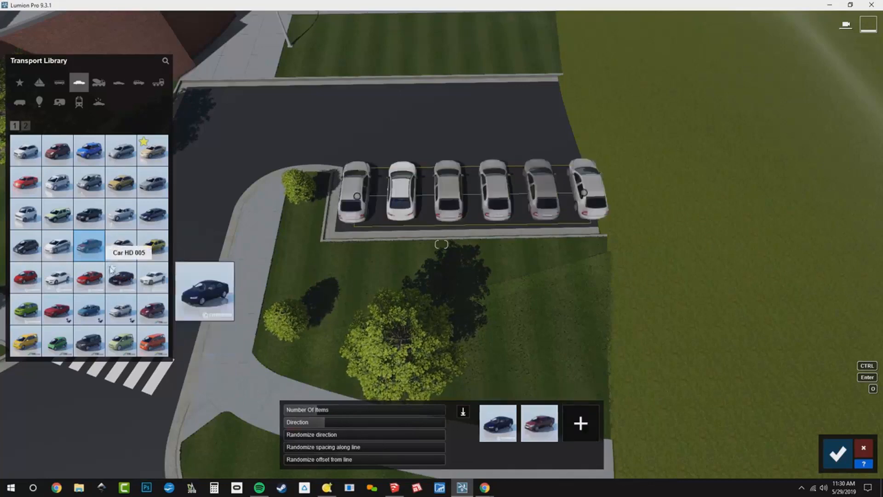
click(157, 229)
click(157, 229)
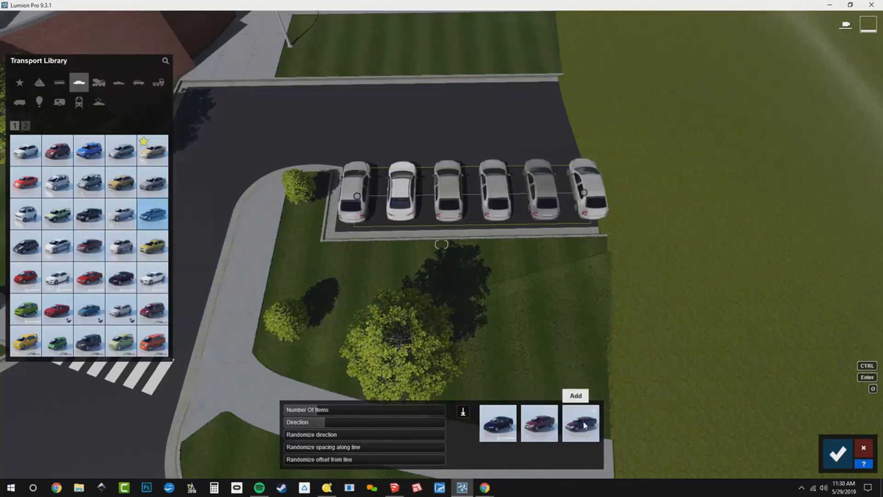
click(584, 425)
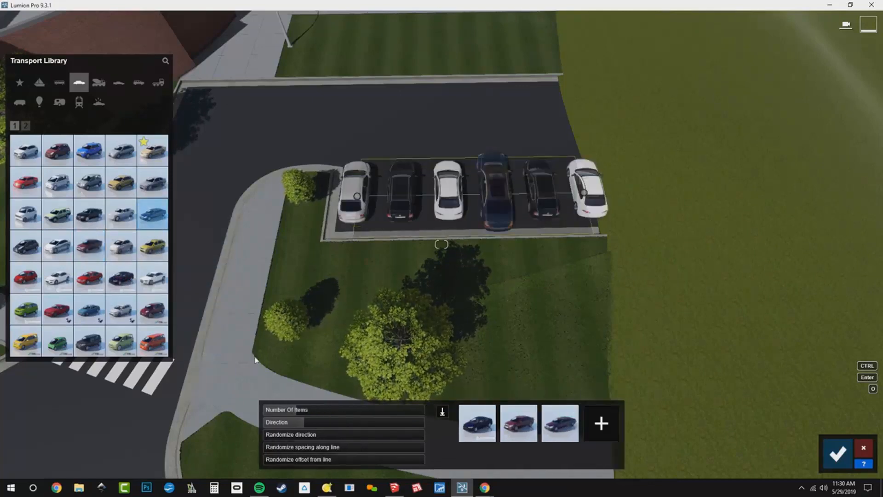
- Swap the third car in the set for a van from the second car page
mouse_move(90, 340)
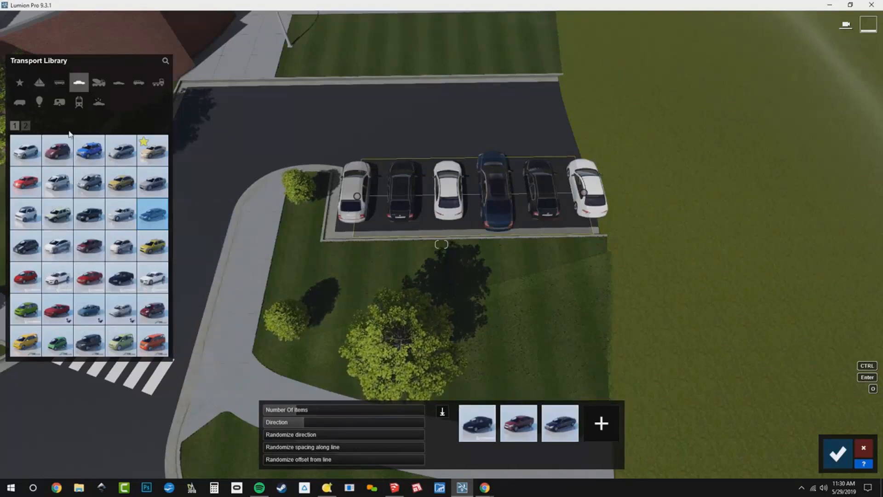
click(26, 126)
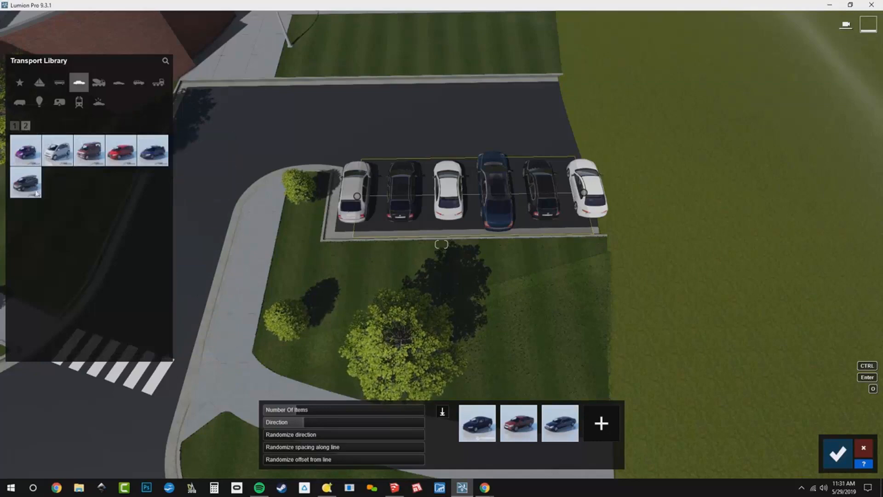
click(26, 186)
click(570, 437)
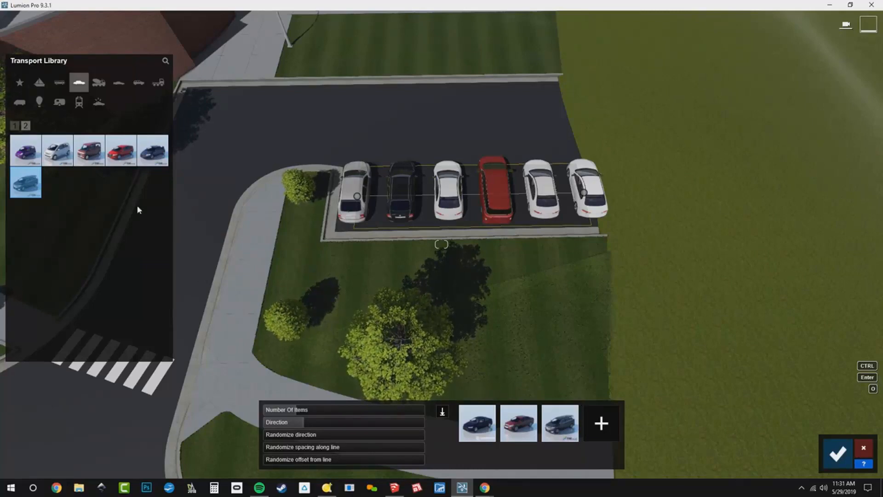
- Add three SUVs from the SUV category to the mass placement set
click(138, 83)
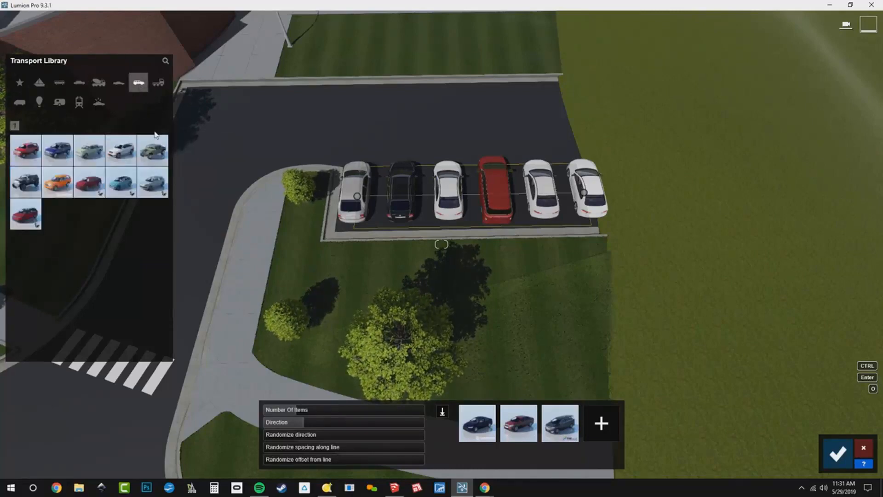
click(157, 189)
click(591, 434)
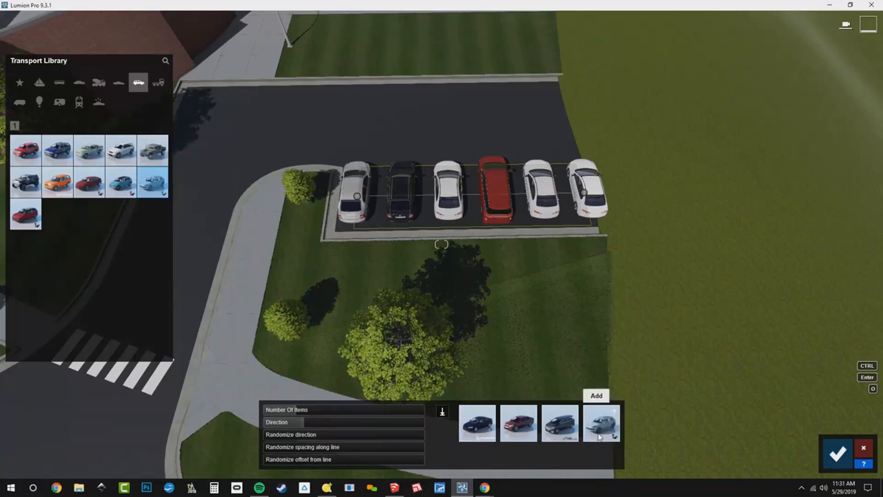
click(121, 182)
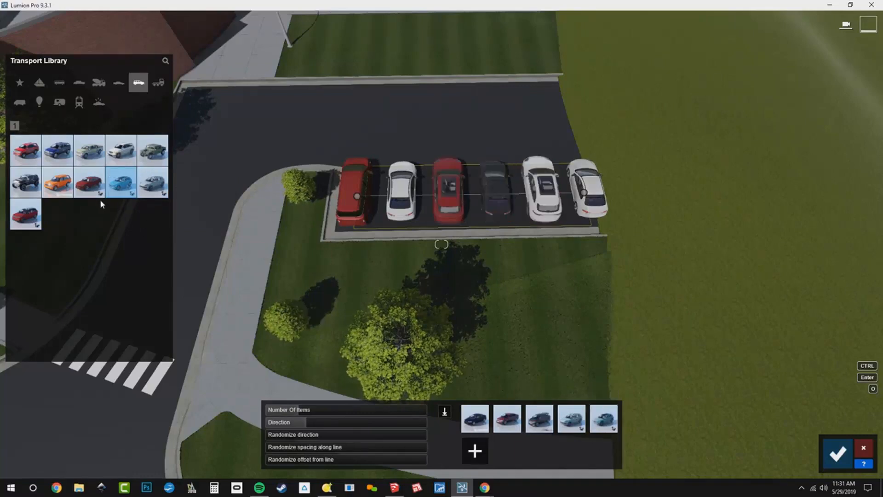
click(89, 182)
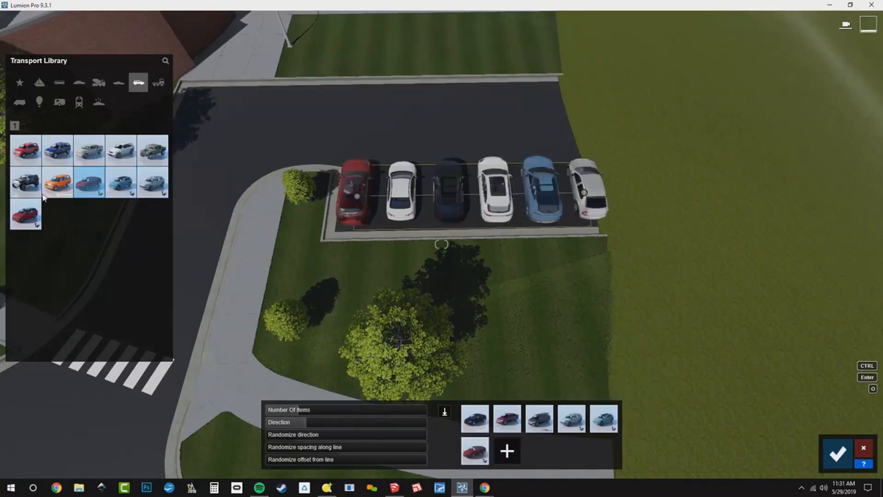
- Add the orange SUV to the mass placement set and confirm the row of parked cars
click(55, 183)
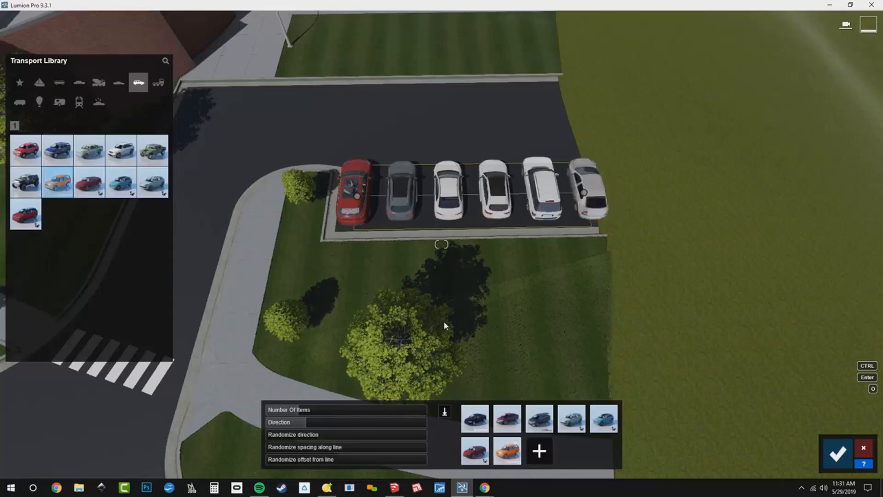
mouse_move(32, 186)
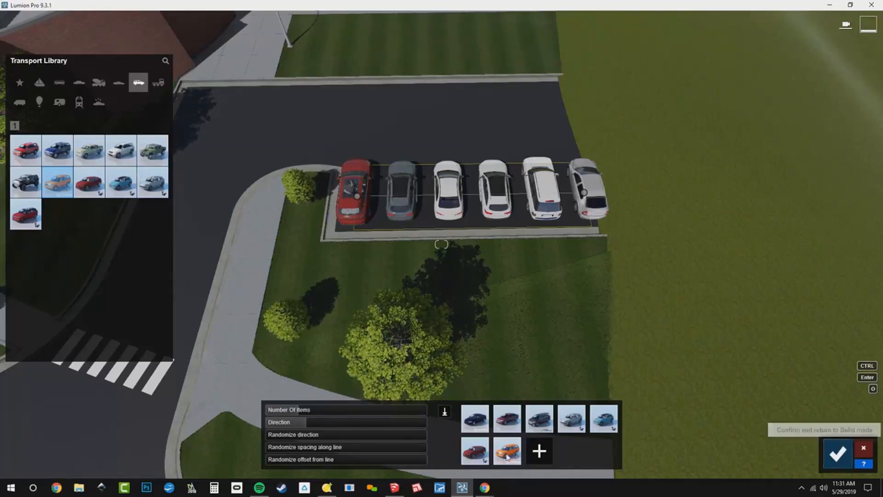
click(838, 453)
- Draw a mass-placement line of cars up the road's near lane, from the bottom of the site toward the building
right_drag(685, 409, 585, 395)
key(s)
key(s)
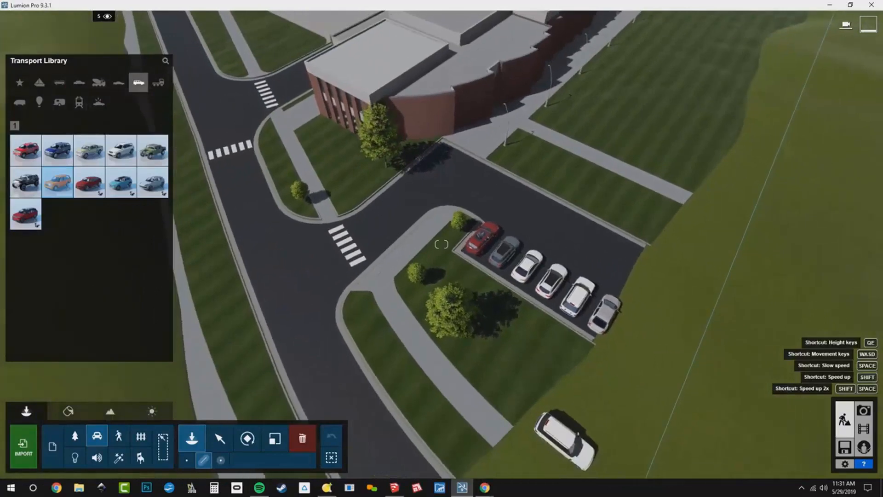
key(s)
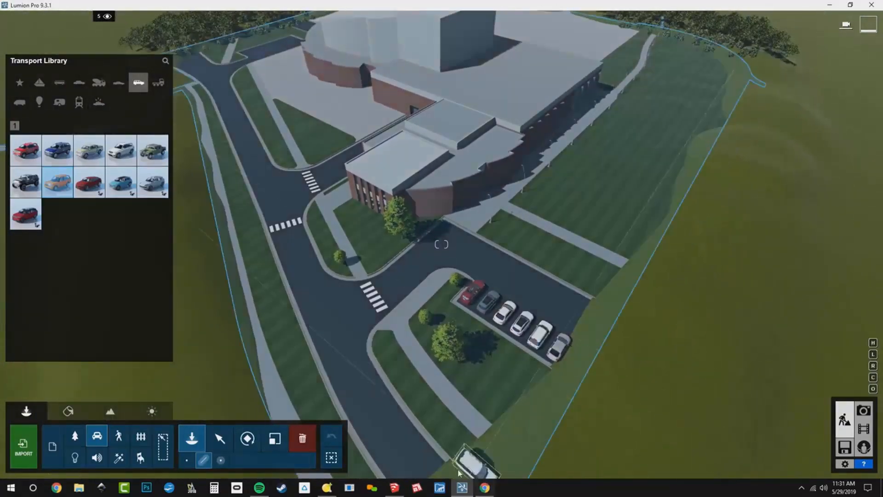
click(428, 464)
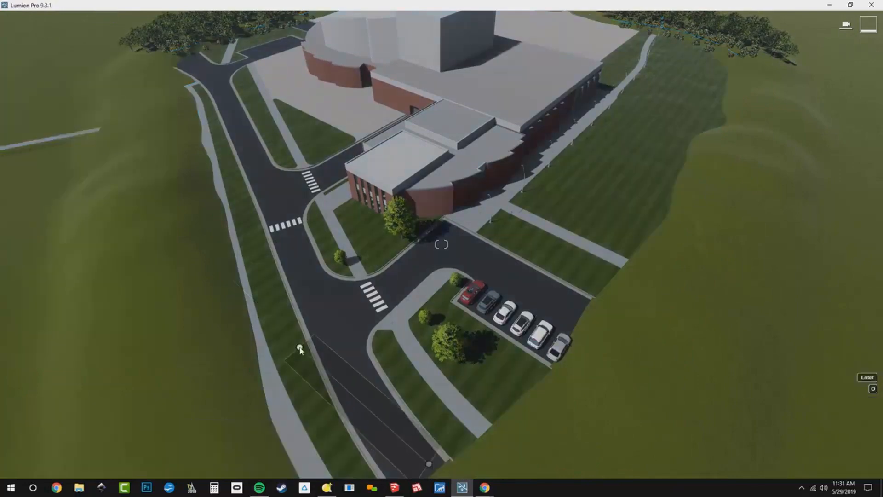
click(315, 323)
drag(314, 322, 343, 353)
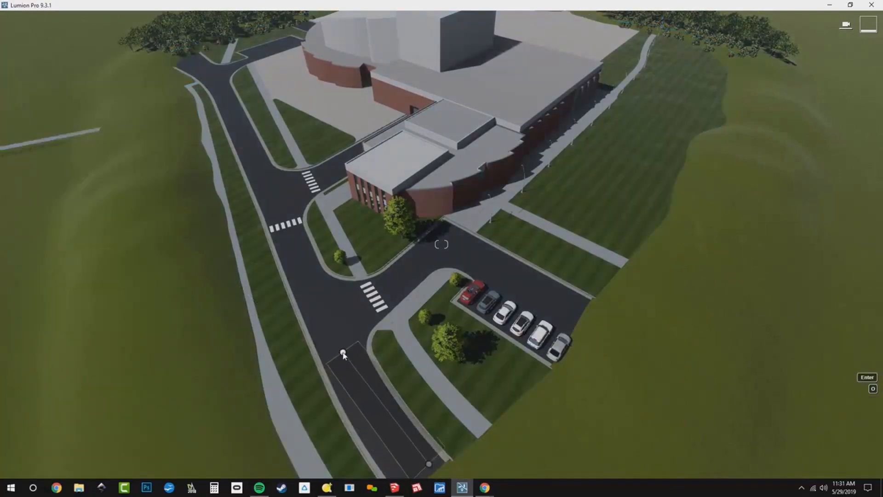
key(Return)
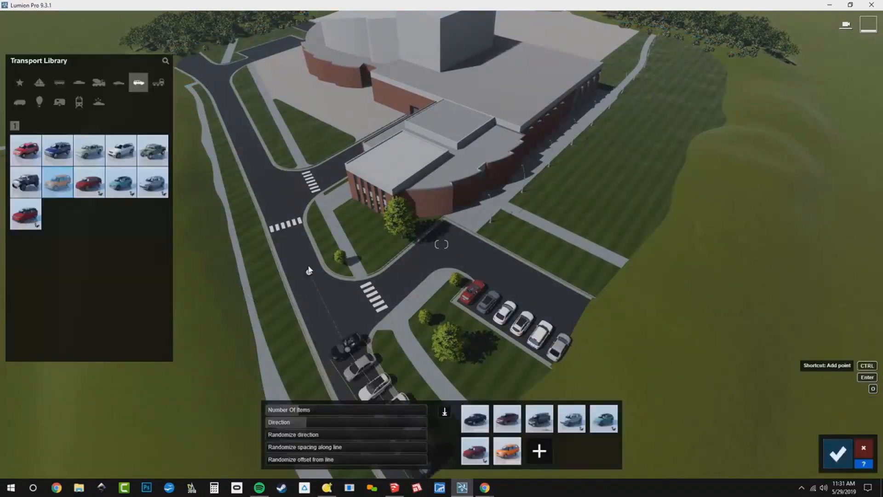
drag(306, 259, 265, 152)
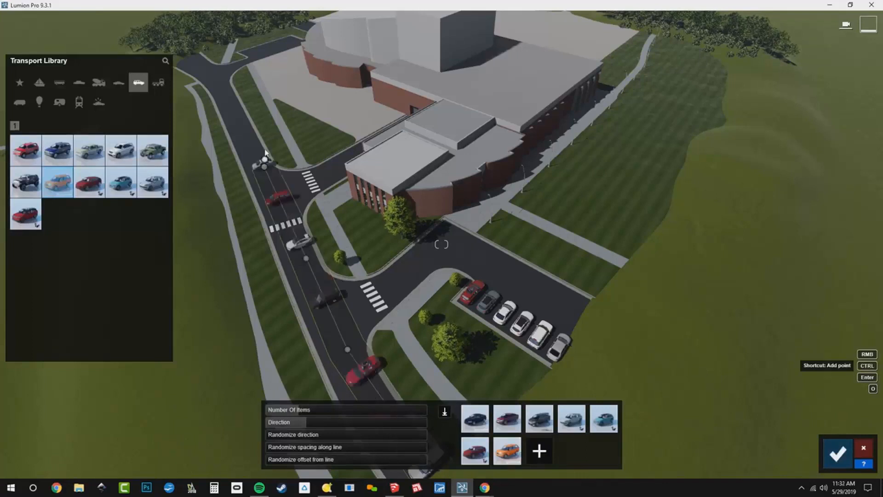
drag(243, 124, 244, 117)
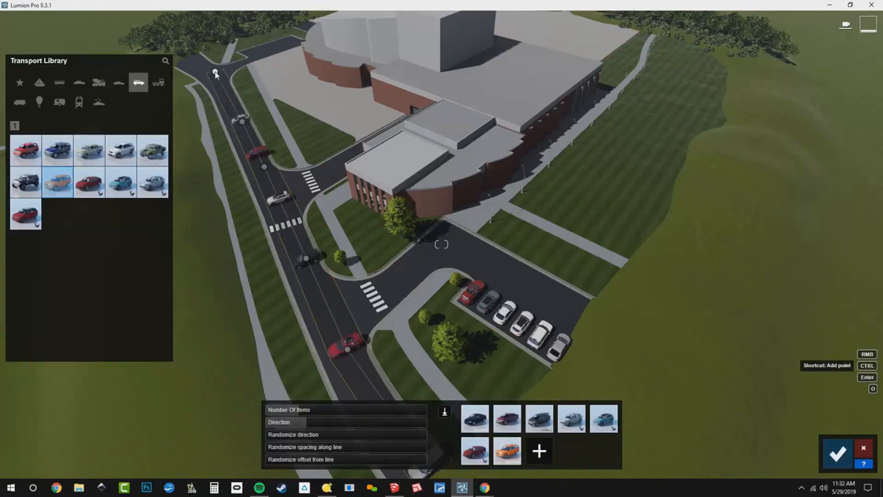
ctrl+click(195, 59)
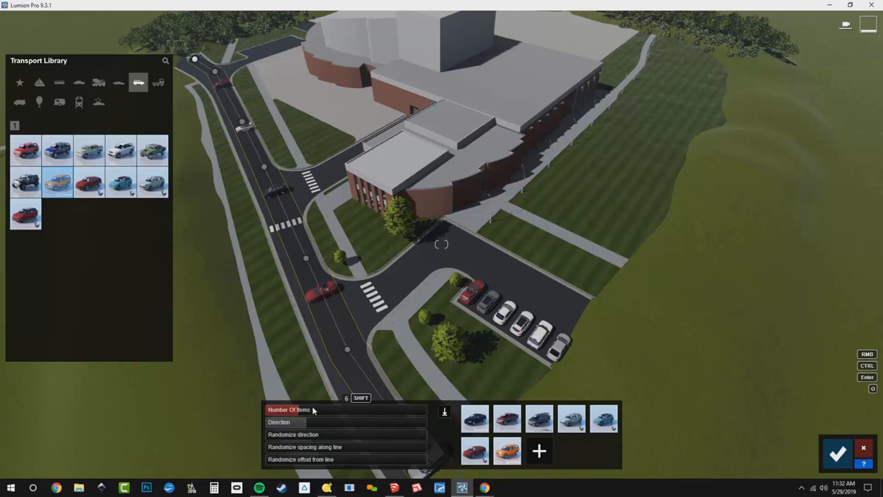
- Adjust the number of cars along the road line and set the Direction to 0°
drag(342, 413, 368, 412)
right_drag(377, 363, 264, 361)
key(w)
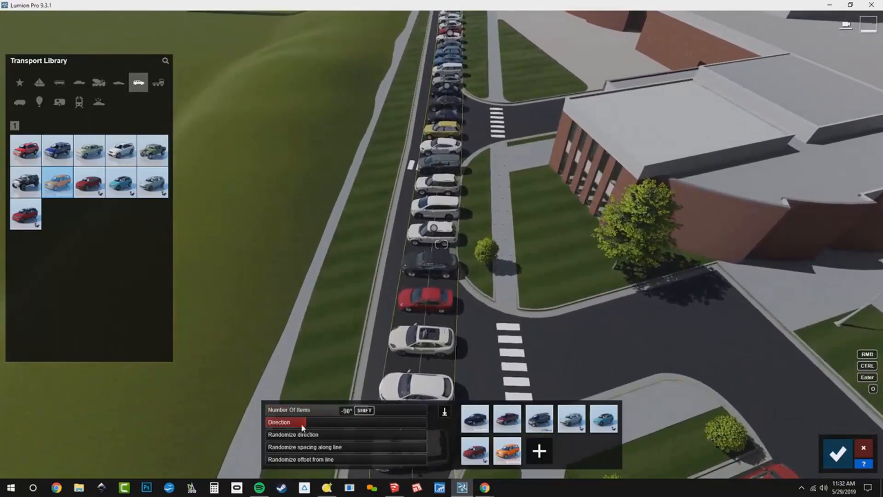
drag(302, 428, 257, 429)
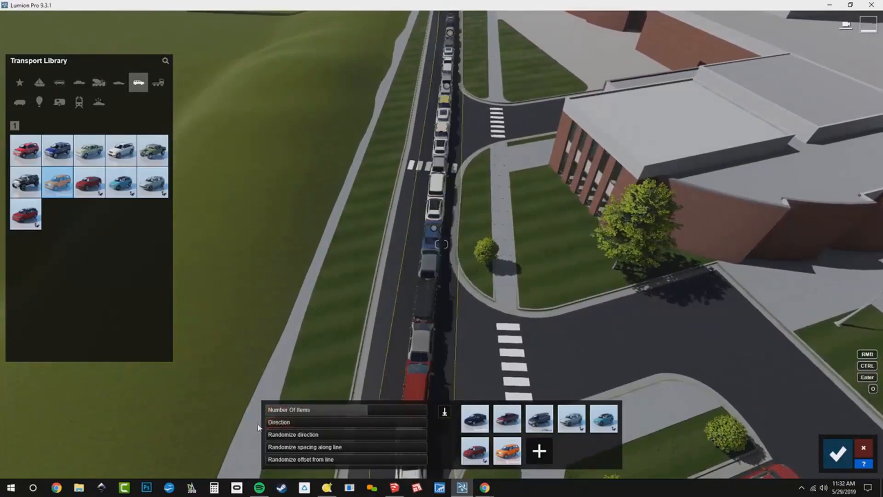
click(316, 411)
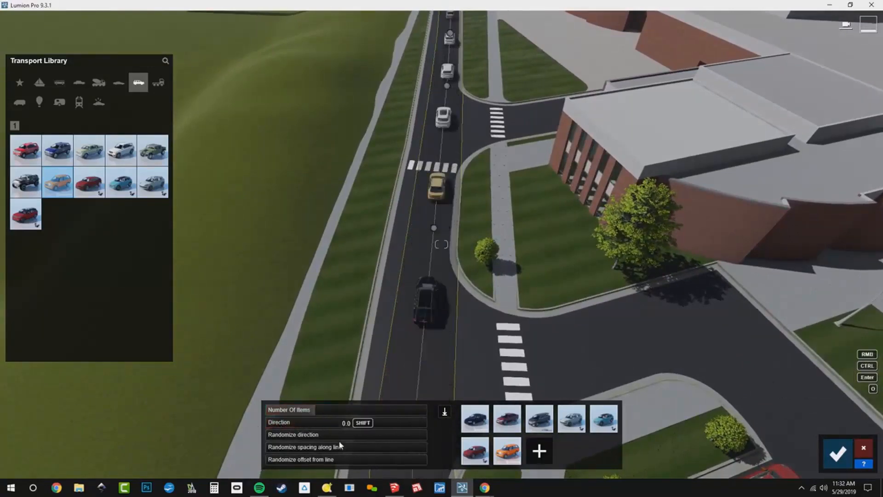
- Randomize the spacing of cars along the line and confirm the road traffic placement
drag(357, 452, 373, 451)
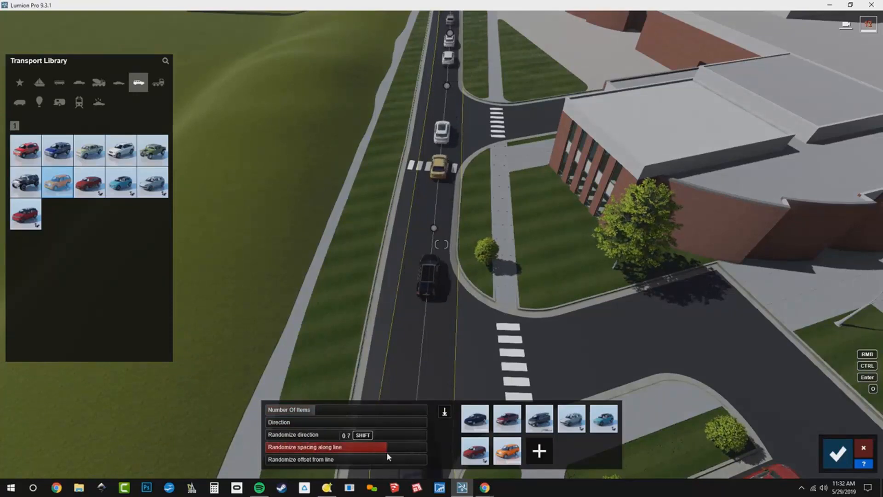
right_drag(387, 452, 376, 343)
key(s)
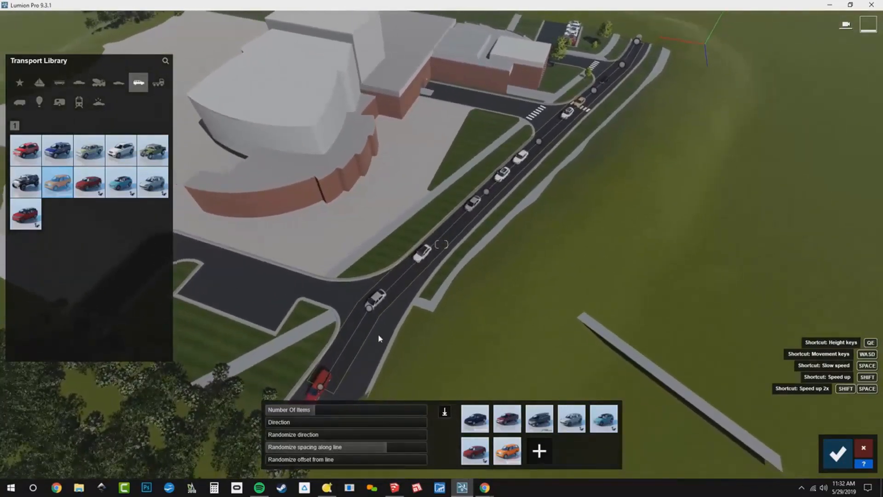
click(837, 454)
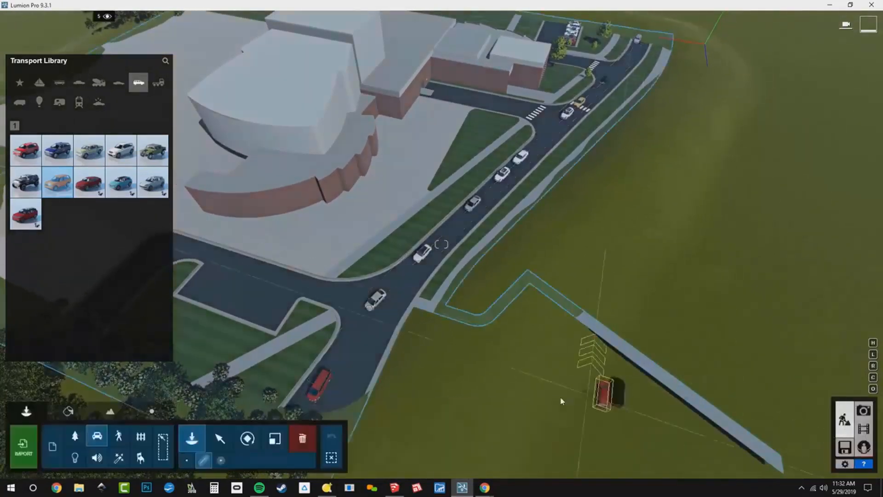
- Draw a second line of cars along the road's other lane with several bend points and confirm it
click(344, 392)
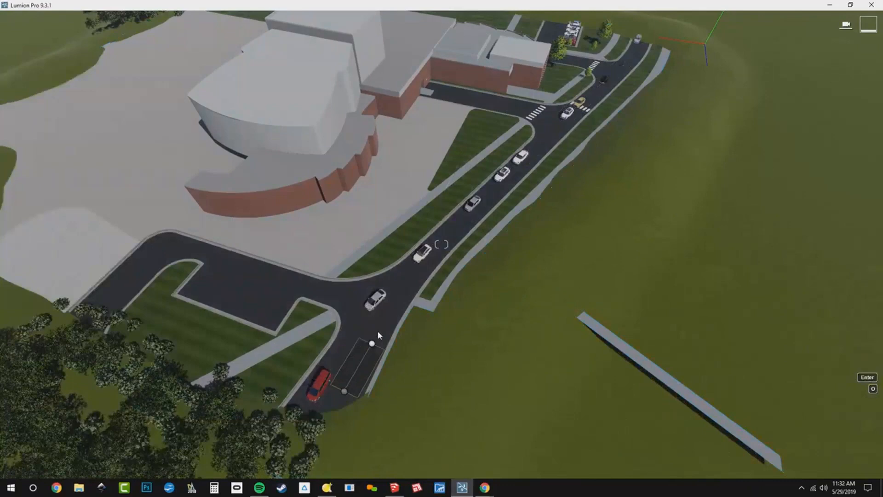
click(392, 307)
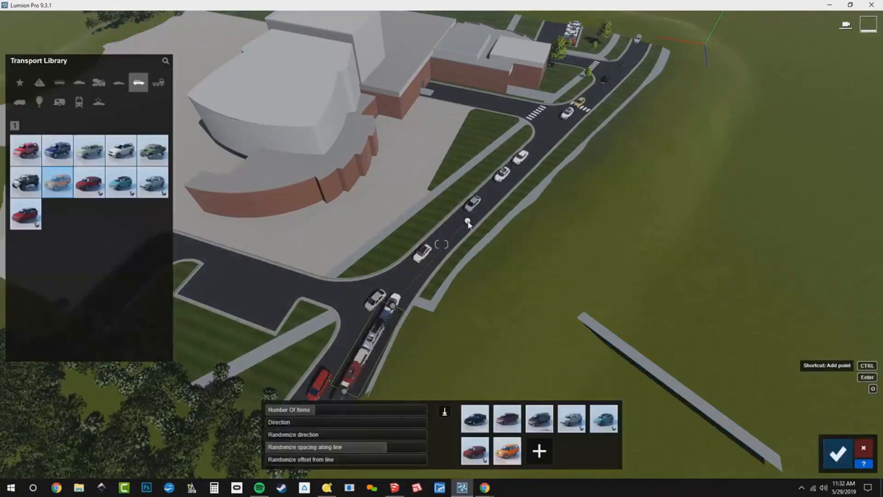
ctrl+click(468, 222)
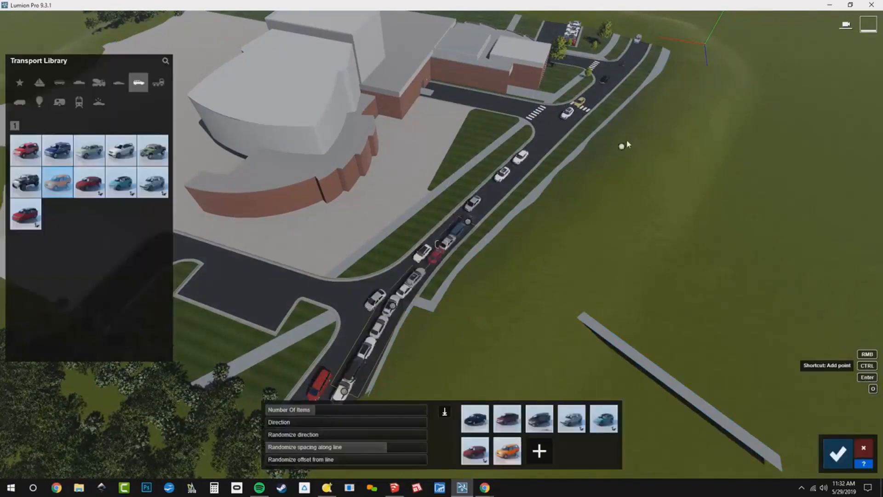
ctrl+click(577, 120)
ctrl+click(623, 72)
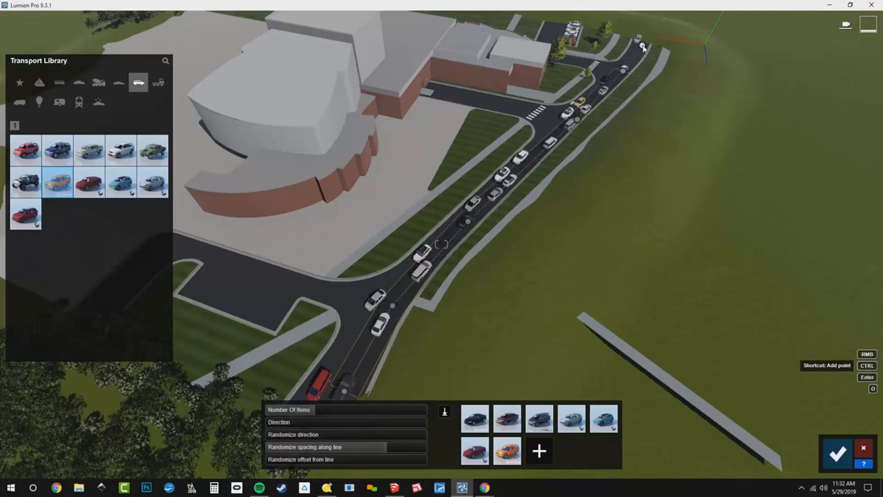
ctrl+click(643, 48)
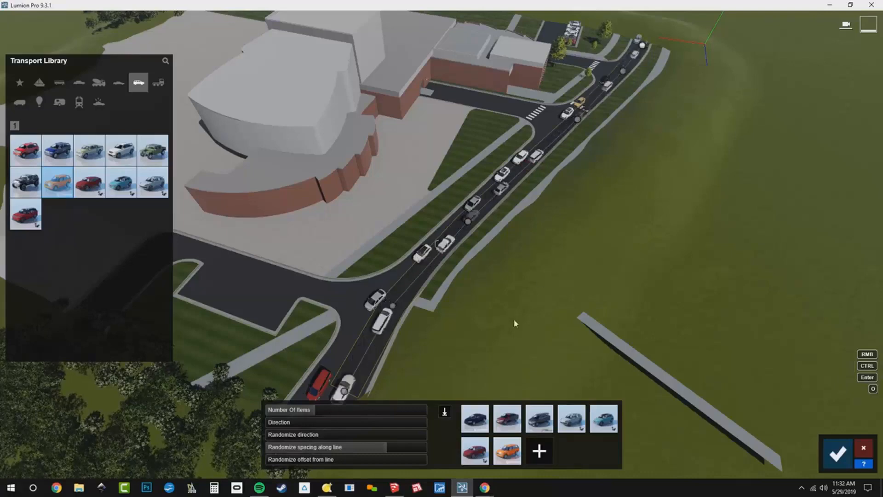
click(837, 457)
- Draw a mass-placement line along the parking strip beside the curved building wing
right_drag(708, 350, 603, 342)
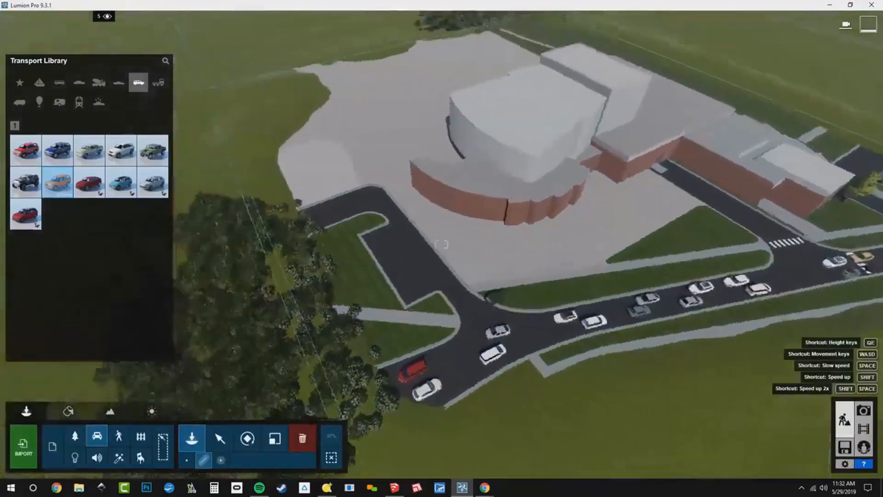
key(w)
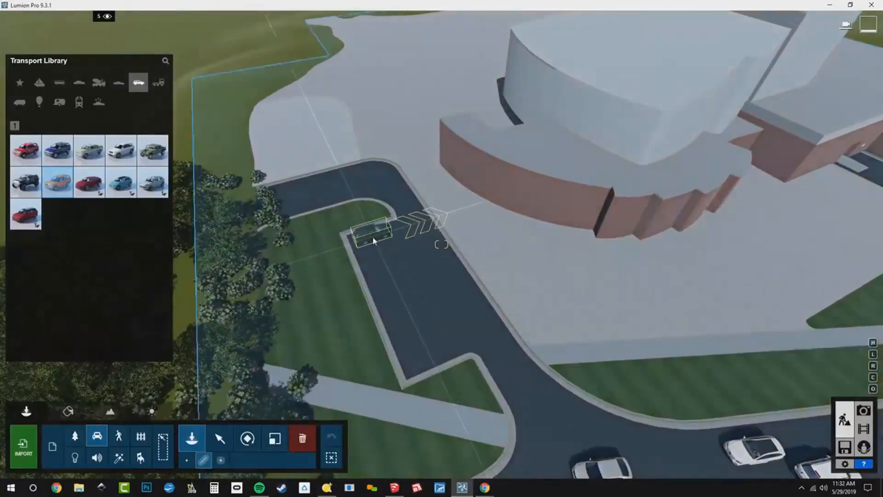
ctrl+drag(372, 236, 432, 364)
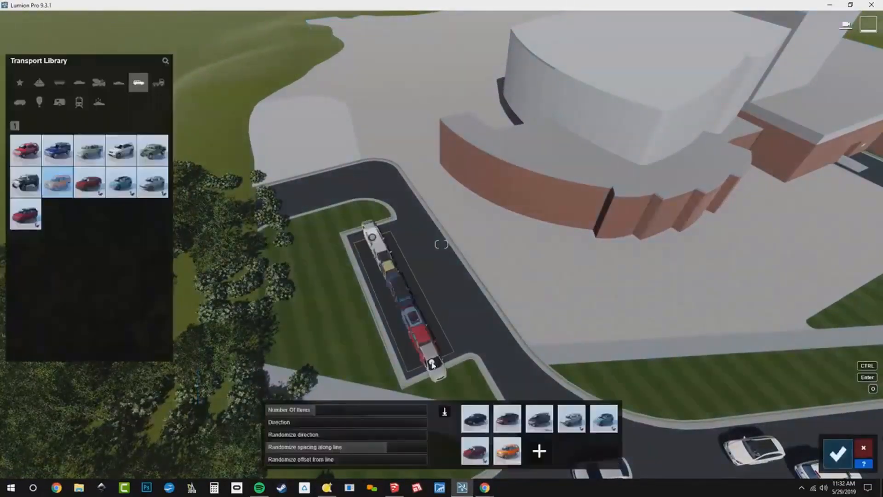
- Set Direction to 90°, Number Of Items to 7, remove randomized direction, and confirm the parked cars
click(309, 426)
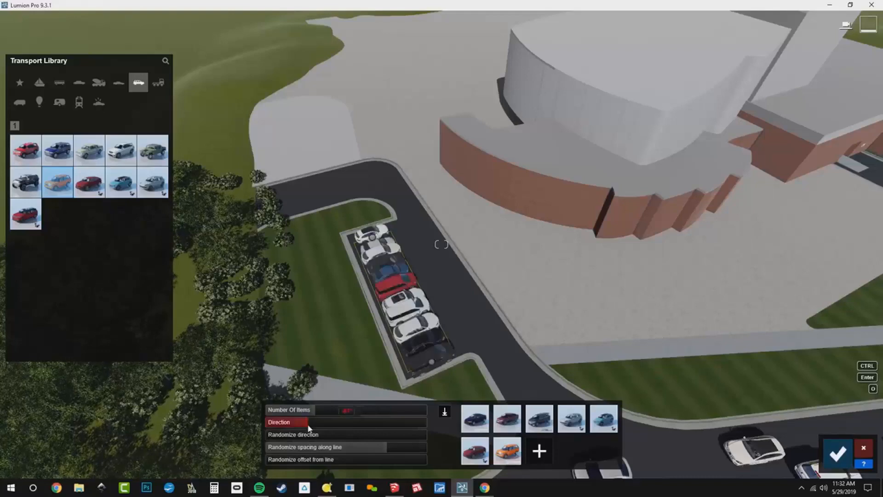
key(BackSpace)
key(BackSpace)
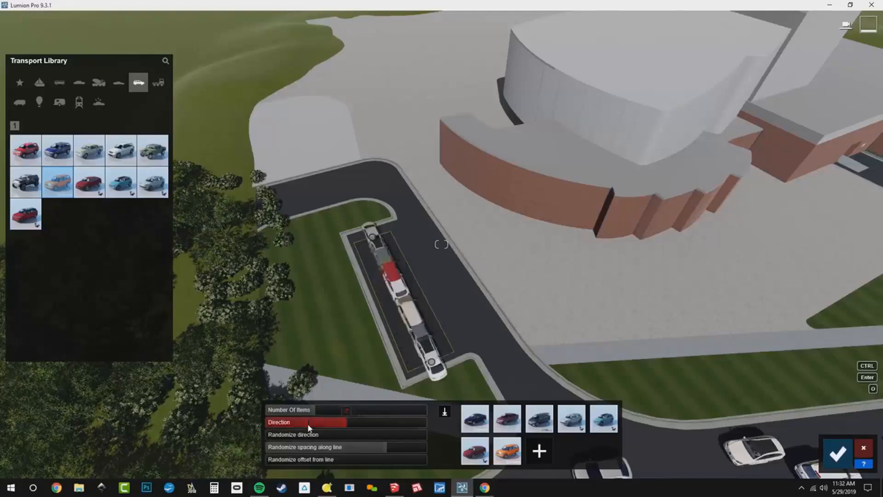
text(90)
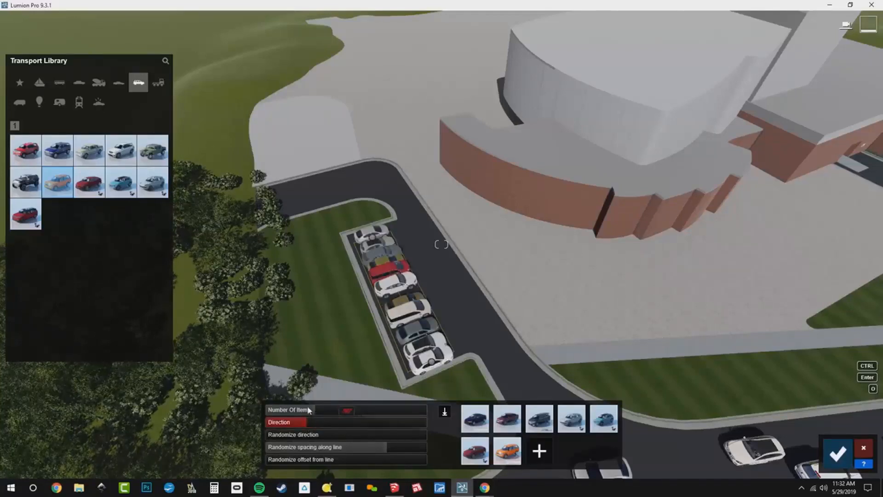
click(307, 409)
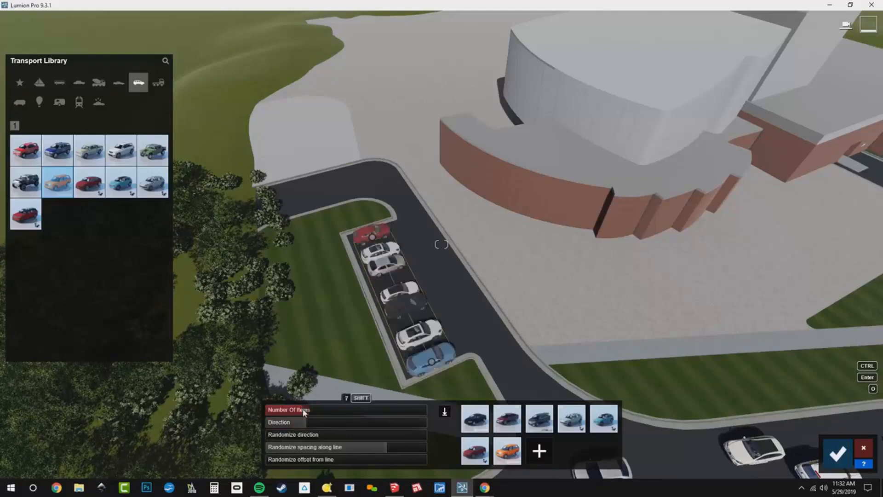
drag(315, 449, 215, 451)
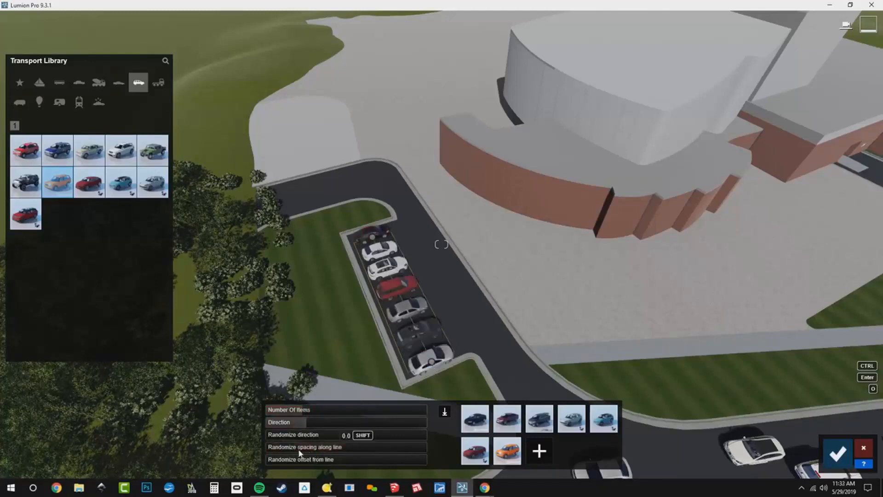
click(837, 453)
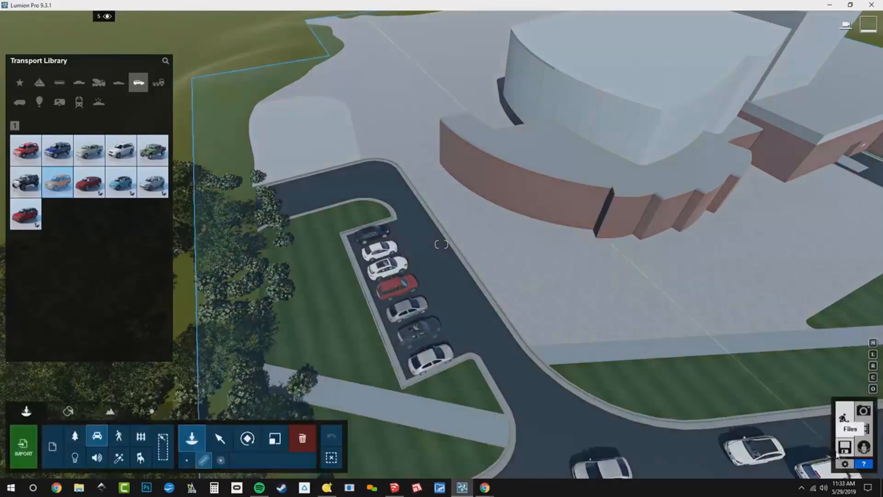
- Open Photo mode and restore the camera of the first photo
click(864, 409)
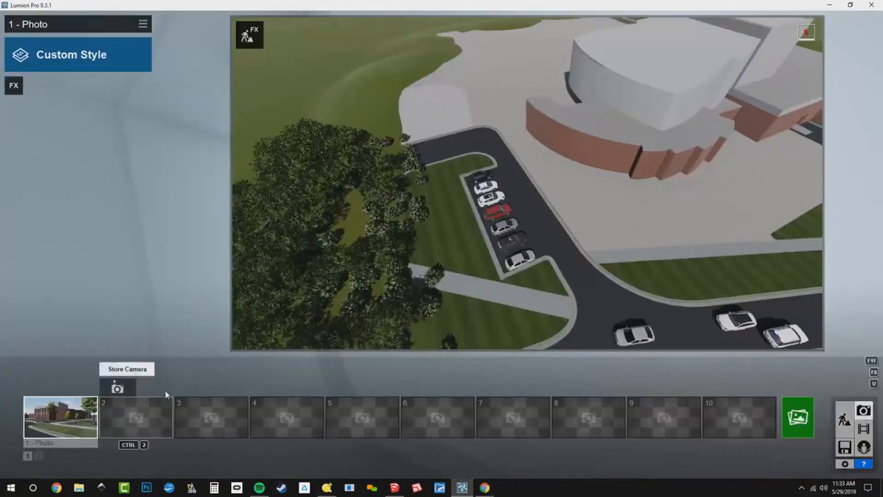
click(61, 421)
mouse_move(290, 332)
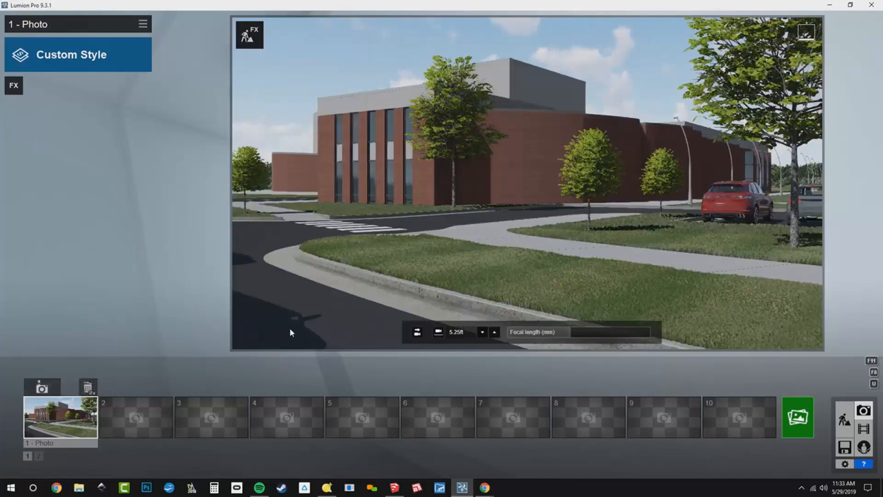
- Reframe the view of the building corner, save it to the Photo 1 slot, and return to Build with Effects
right_drag(508, 254, 401, 225)
right_drag(400, 263, 395, 239)
key(s)
key(a)
key(a)
key(s)
key(s)
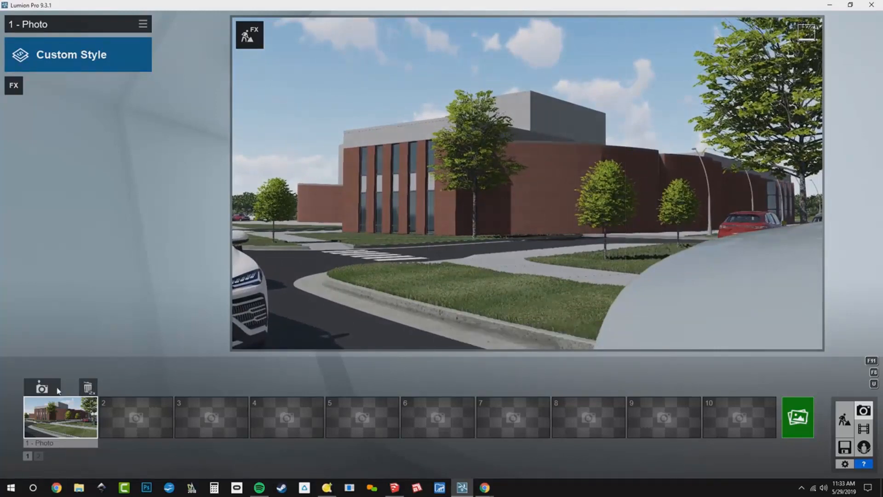
click(42, 388)
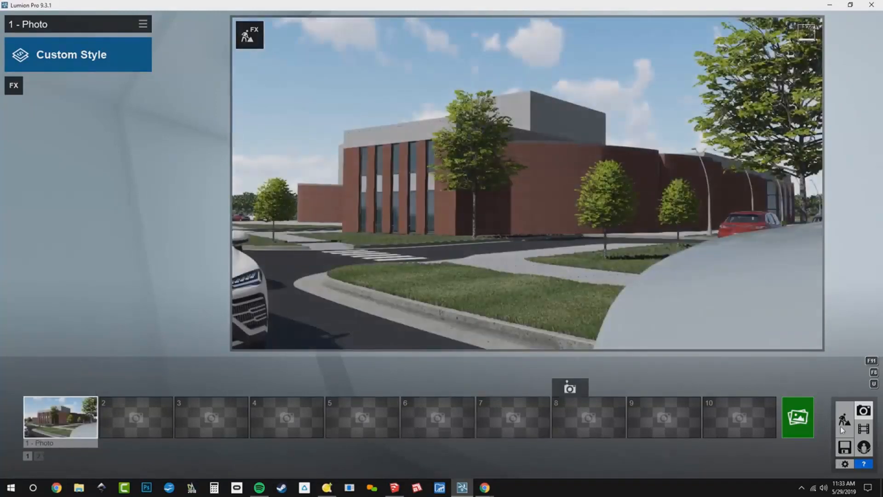
click(249, 36)
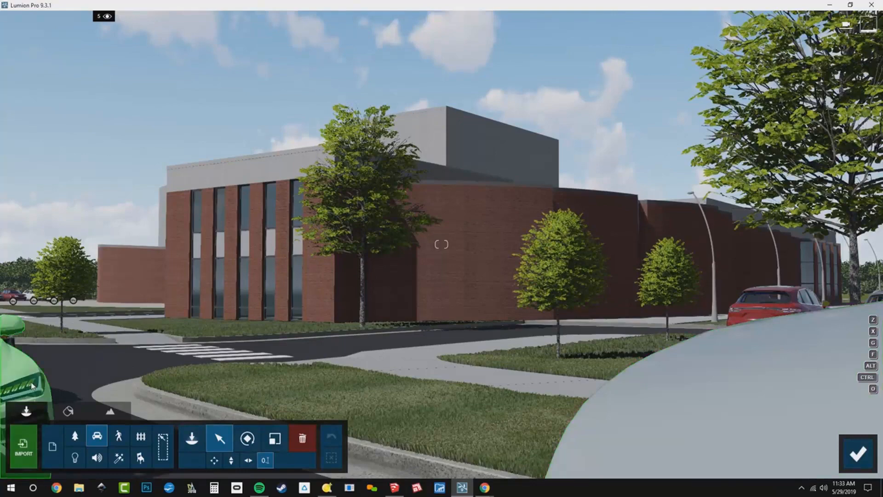
- Delete the white SUV and the Mercedes parked in the drop-off lane beside the crosswalk
right_drag(414, 265, 414, 331)
key(s)
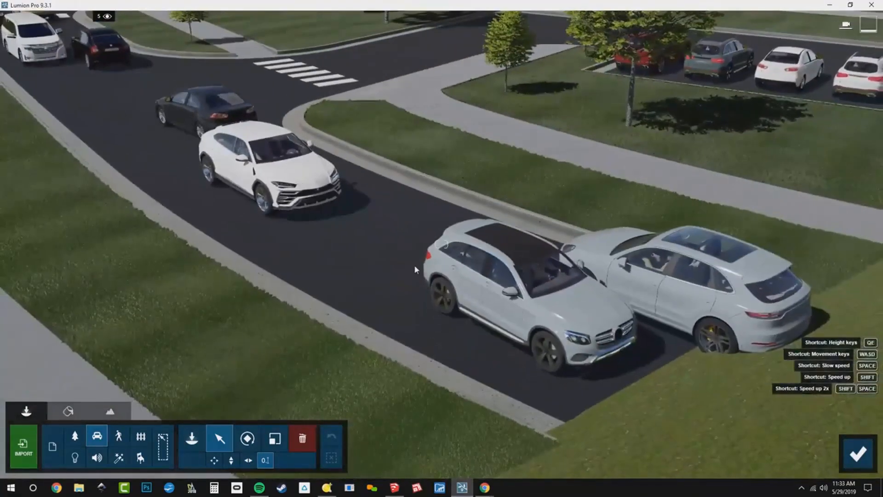
click(302, 441)
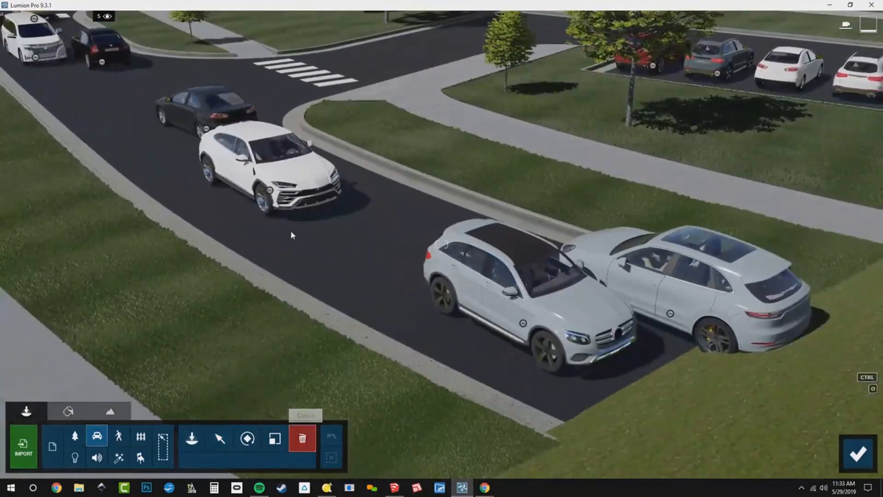
click(272, 191)
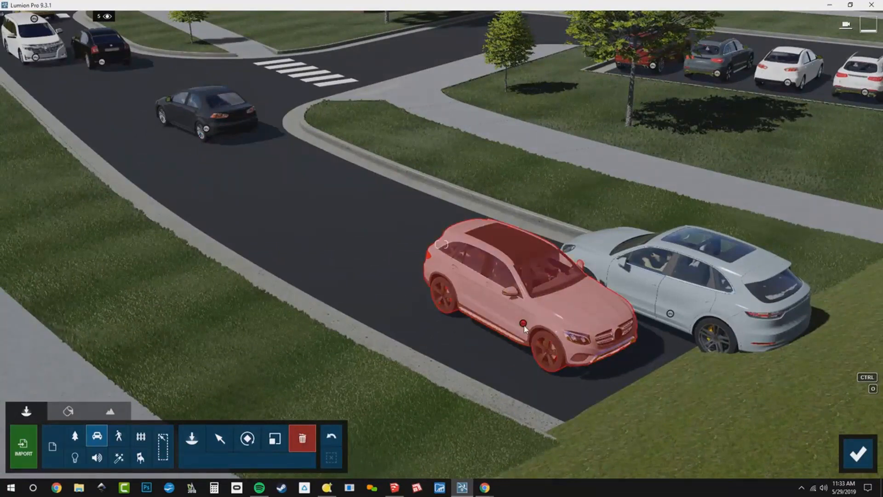
click(523, 324)
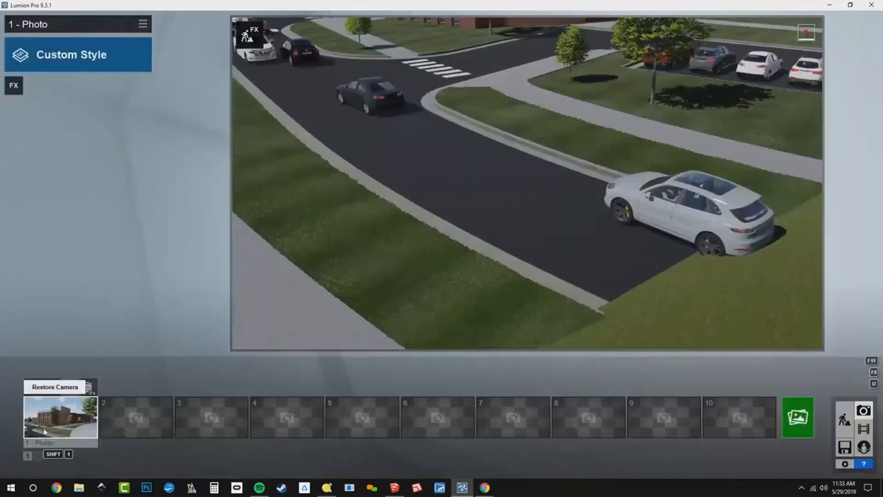
- Restore the Photo 1 camera, move the black car slightly along the road, and save the view to Photo 1 again
click(48, 419)
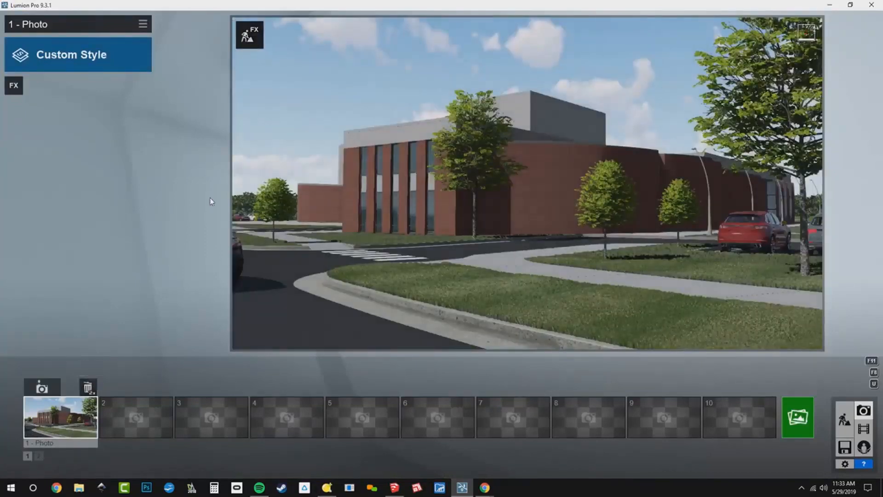
click(254, 33)
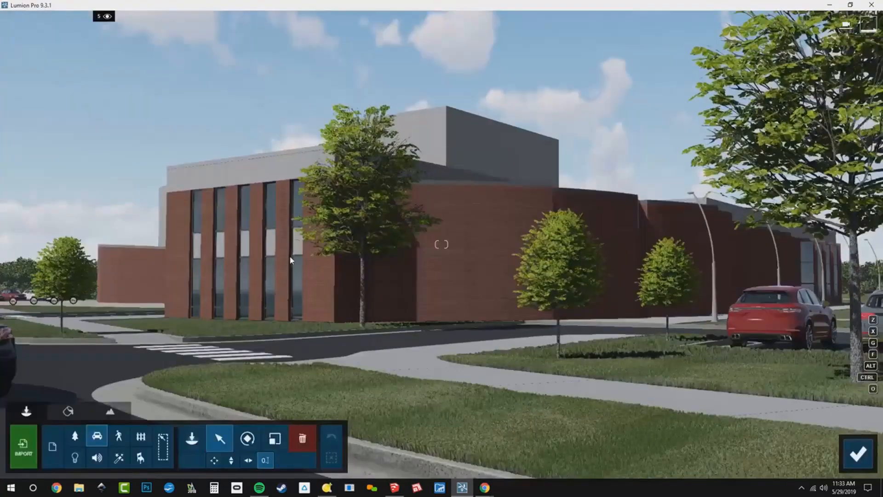
right_drag(343, 328, 245, 379)
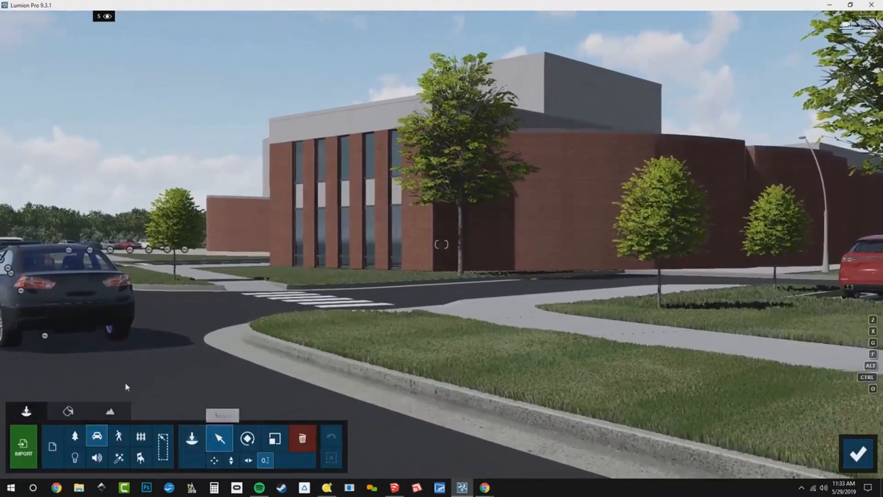
drag(45, 339, 72, 362)
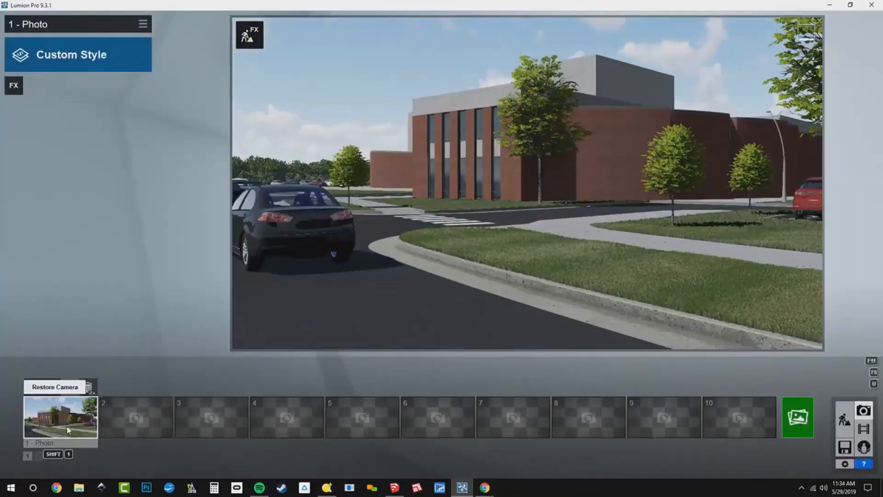
click(67, 427)
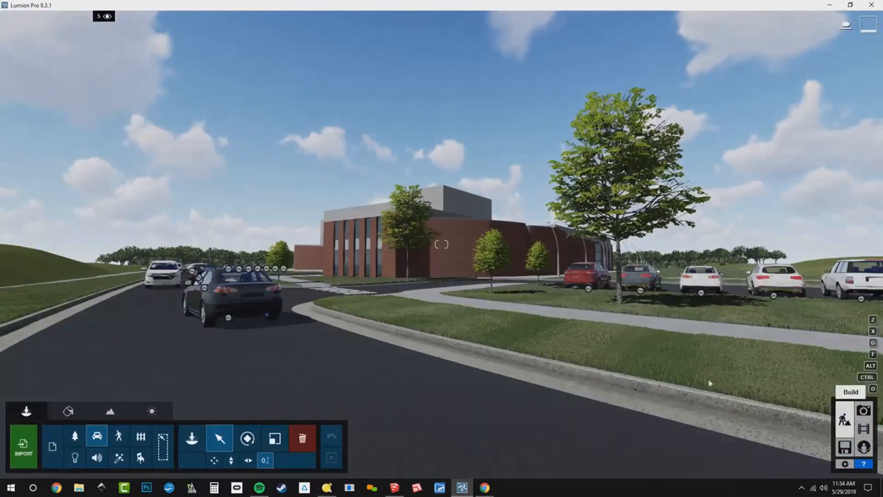
- Draw a people mass-placement line along the sidewalk beside the curved building wing
right_drag(709, 383, 744, 492)
key(q)
key(w)
key(w)
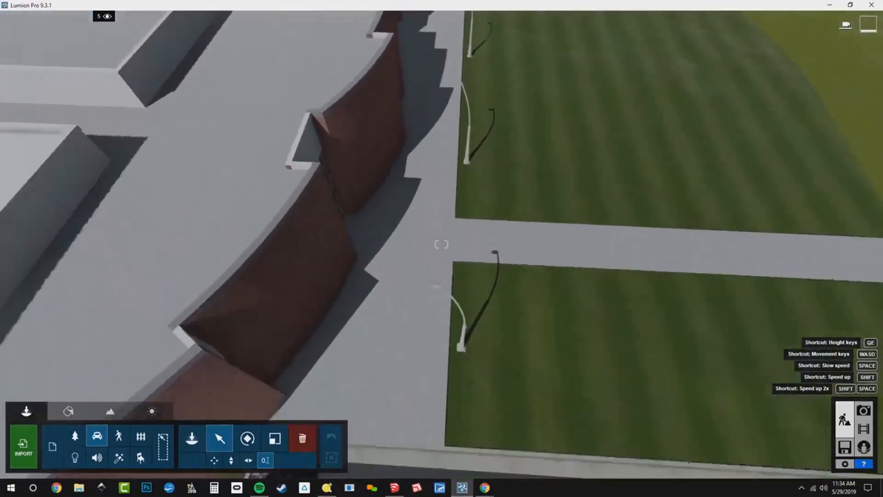
key(s)
right_drag(462, 437, 462, 439)
key(w)
key(q)
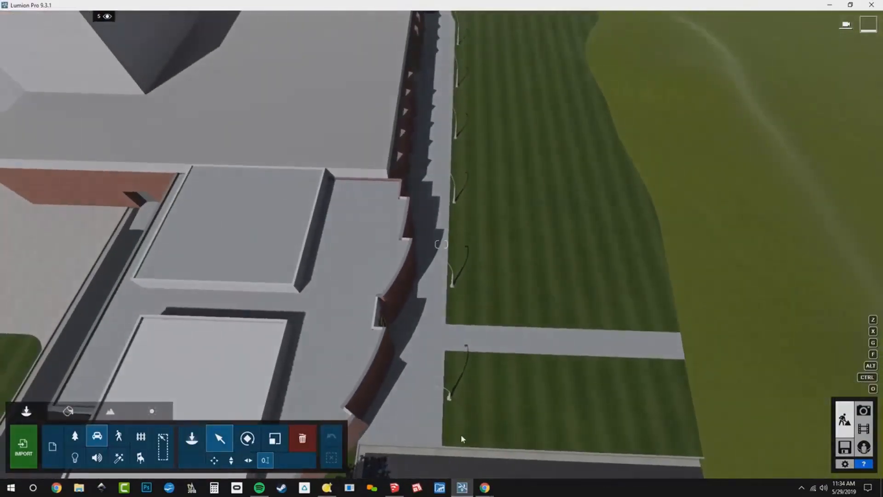
click(192, 438)
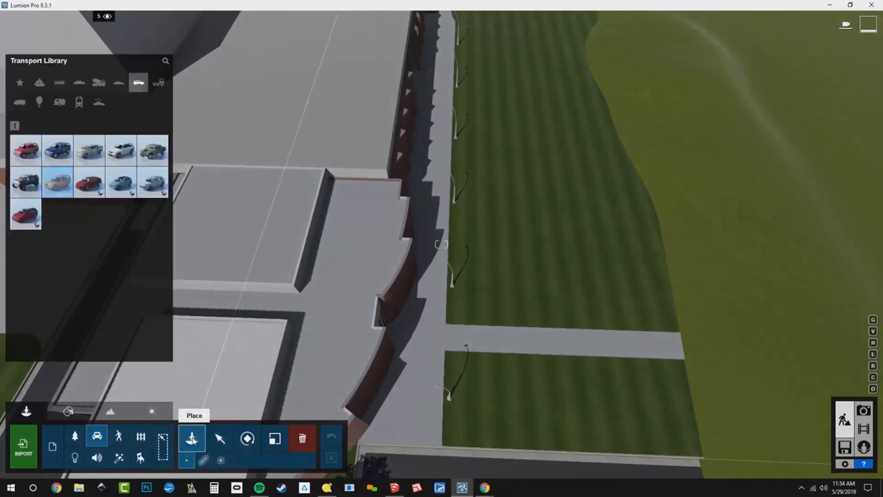
click(118, 439)
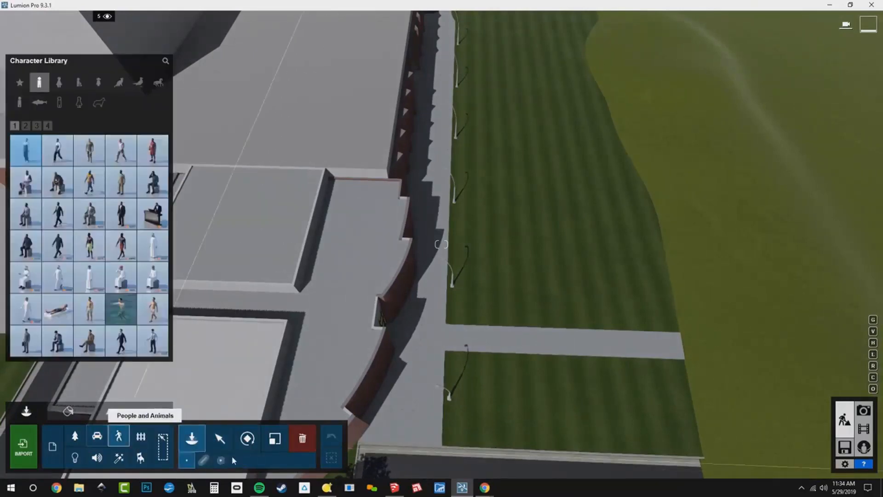
click(203, 460)
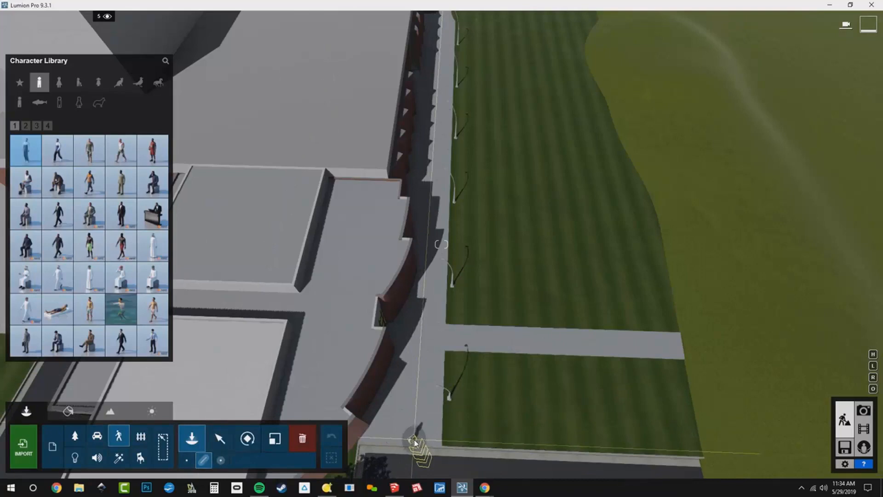
click(414, 440)
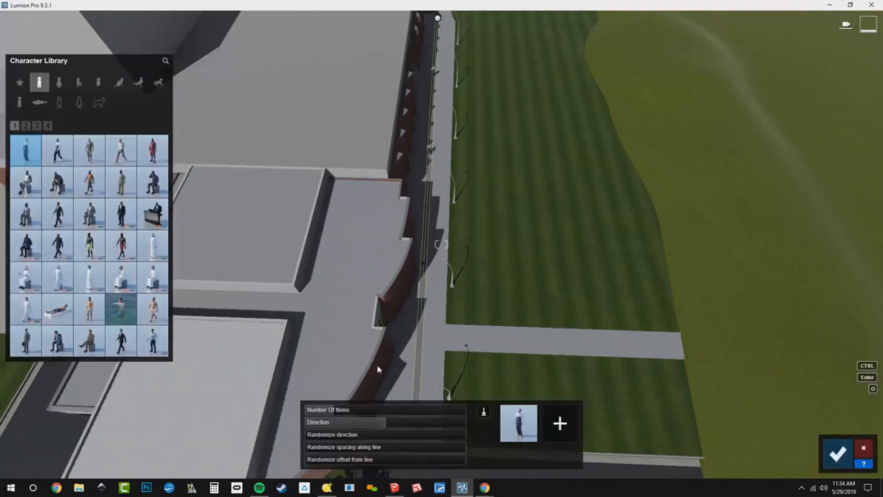
- Raise the Number Of Items and offset-from-line randomization, and replace the figure with a People 2D character
drag(342, 409, 399, 404)
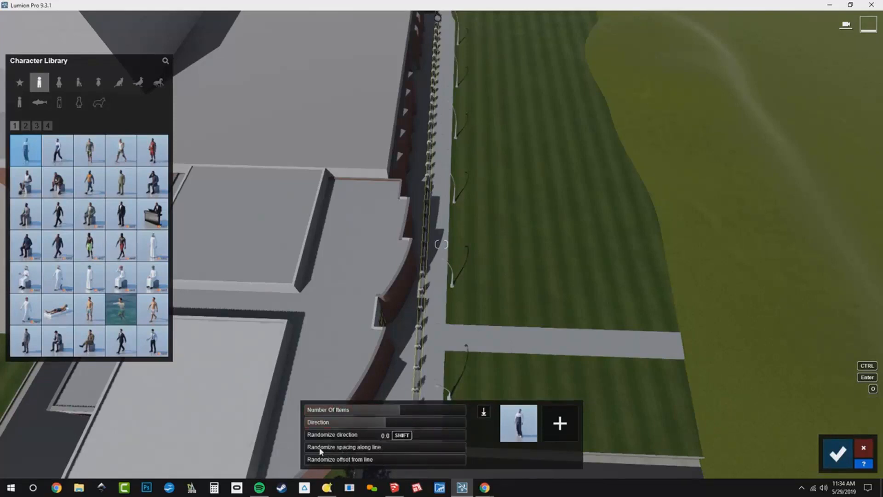
drag(323, 459, 390, 462)
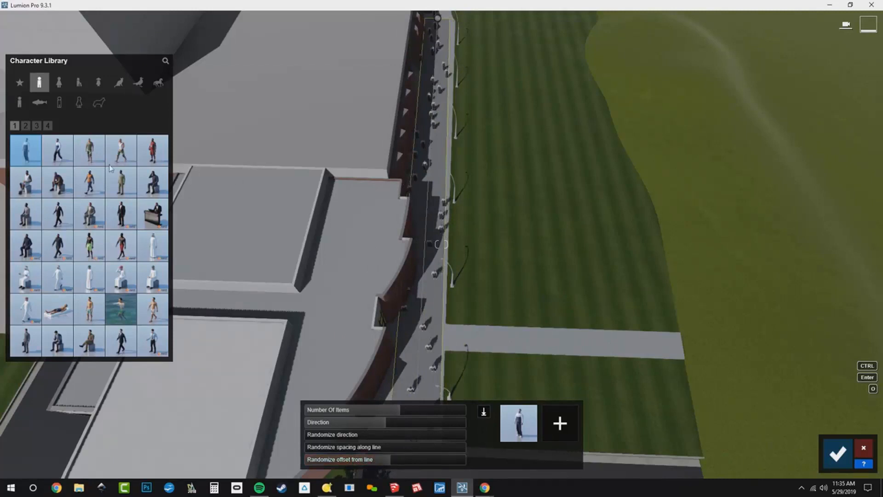
click(22, 100)
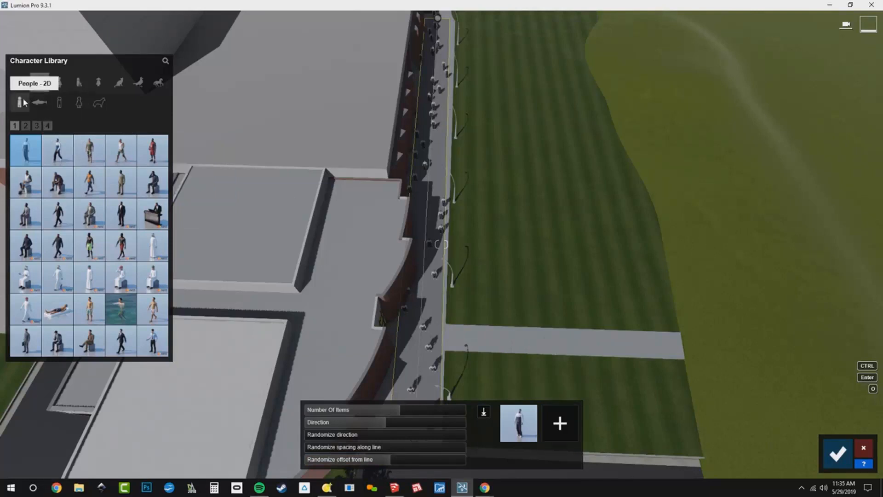
click(27, 127)
mouse_move(124, 163)
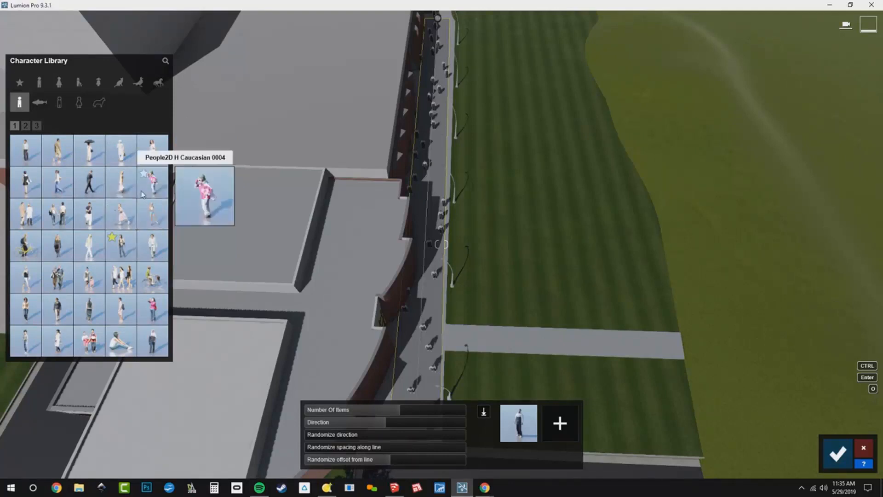
click(25, 156)
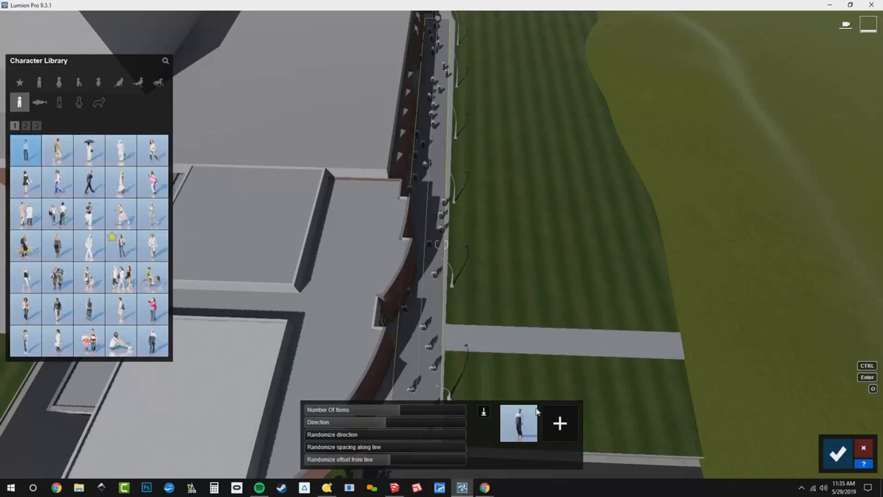
click(529, 431)
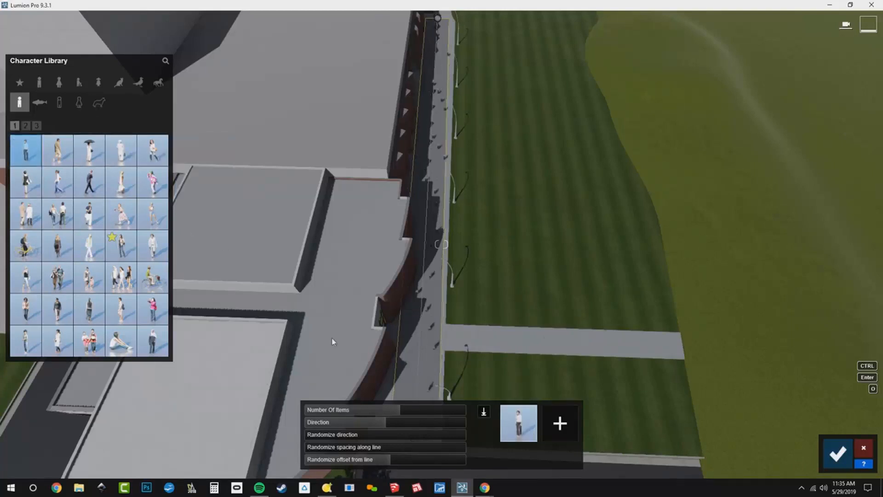
- Add five more People 2D characters to the mass-placement set
click(58, 150)
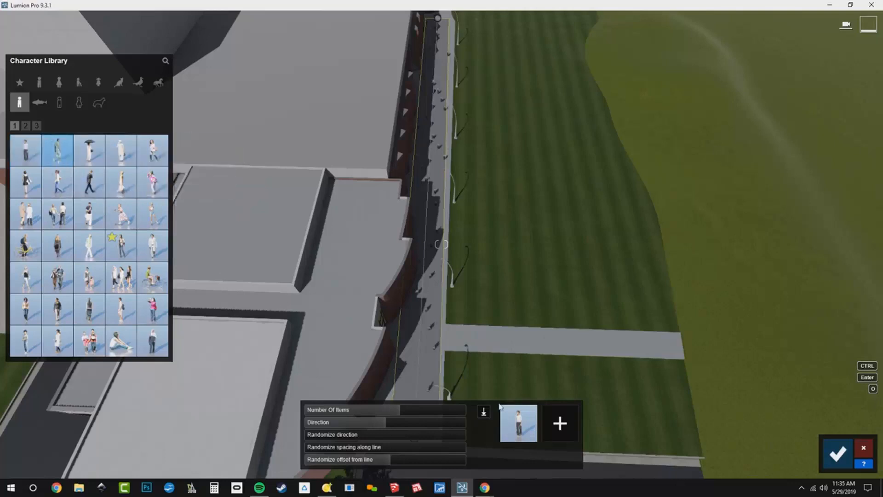
click(564, 429)
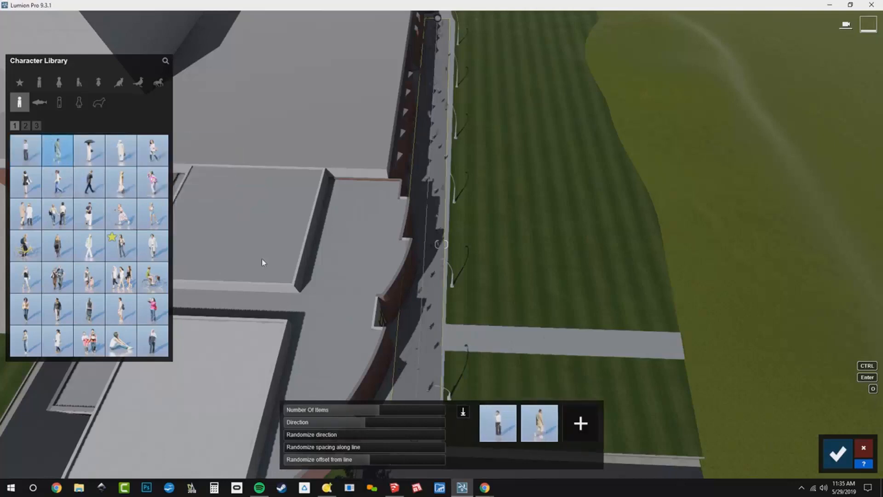
click(162, 161)
click(592, 435)
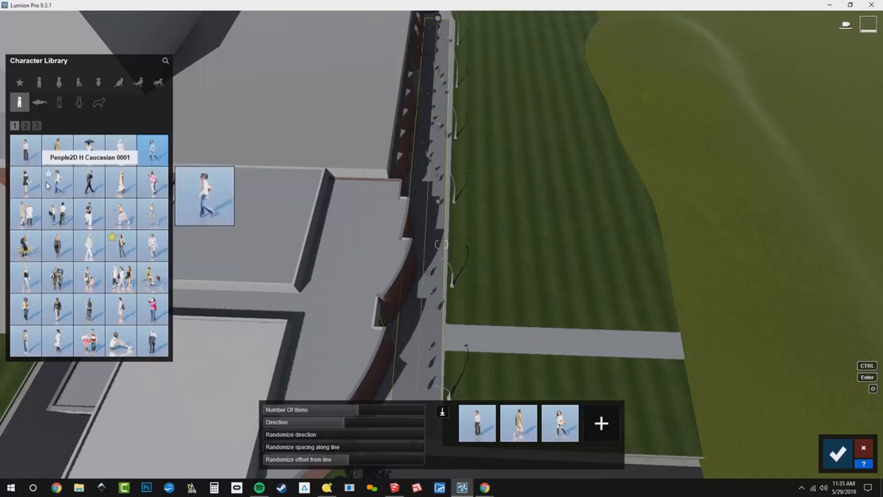
click(26, 182)
click(598, 422)
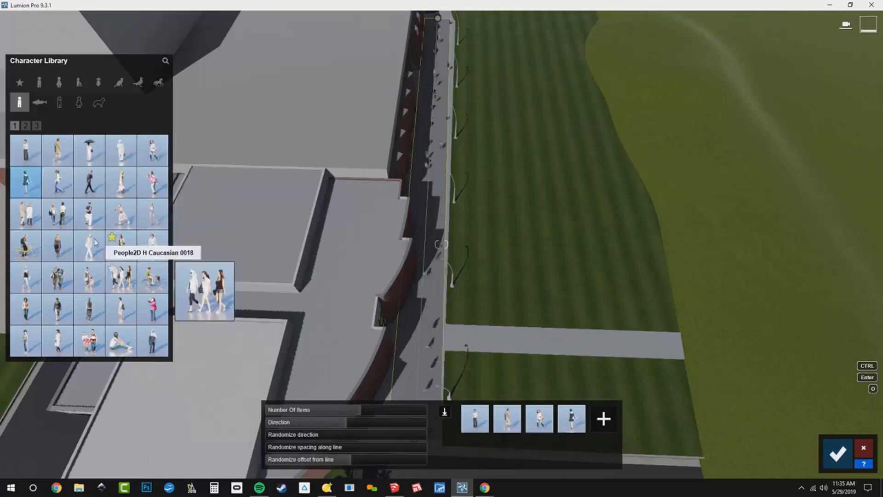
click(57, 182)
click(603, 419)
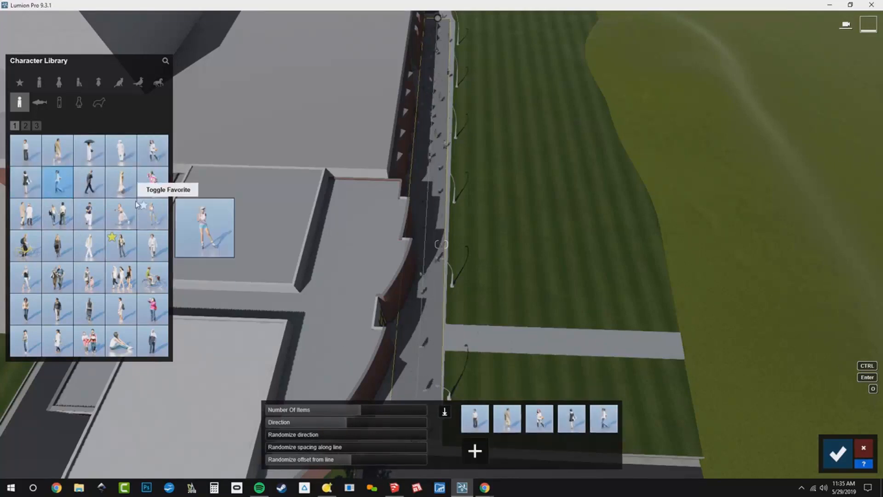
click(121, 181)
click(481, 452)
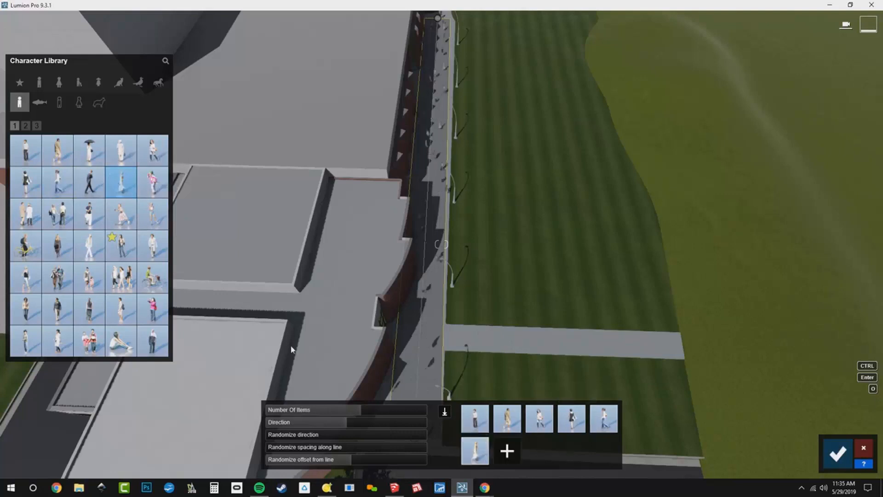
- Add six more People 2D characters from the first library page to the mass-placement set
click(161, 184)
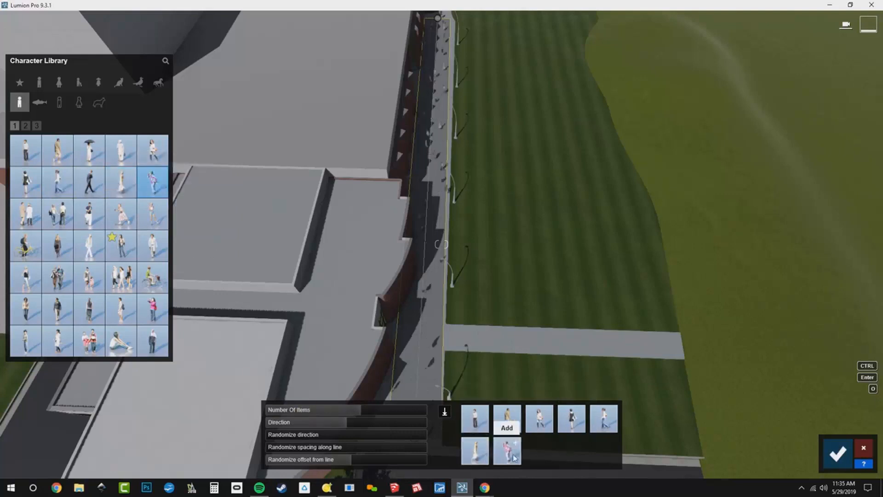
click(58, 214)
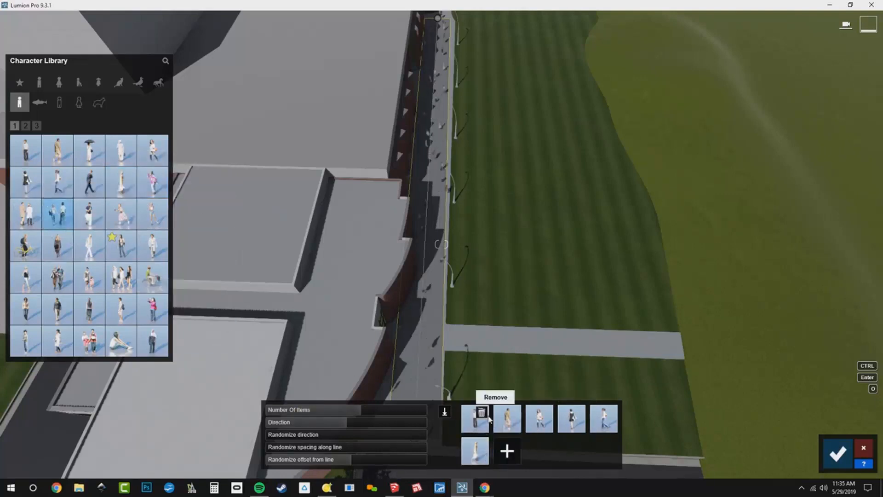
click(505, 452)
click(152, 213)
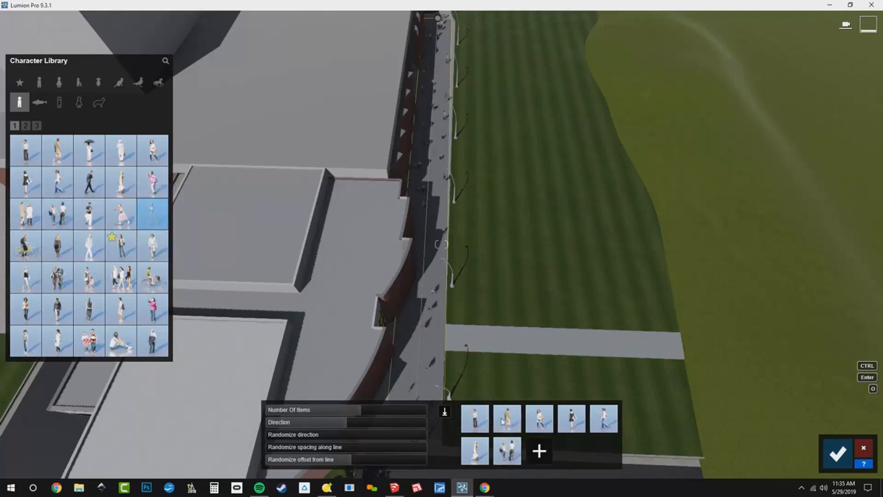
click(543, 459)
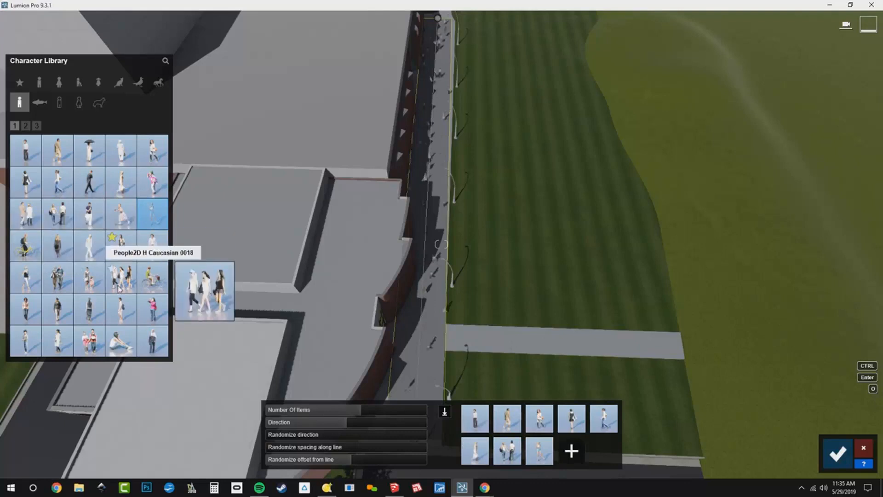
click(121, 278)
click(570, 451)
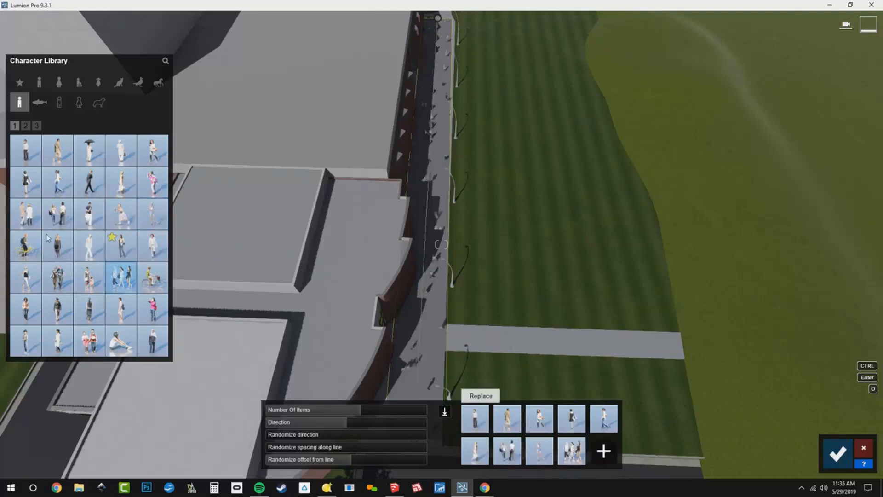
click(91, 315)
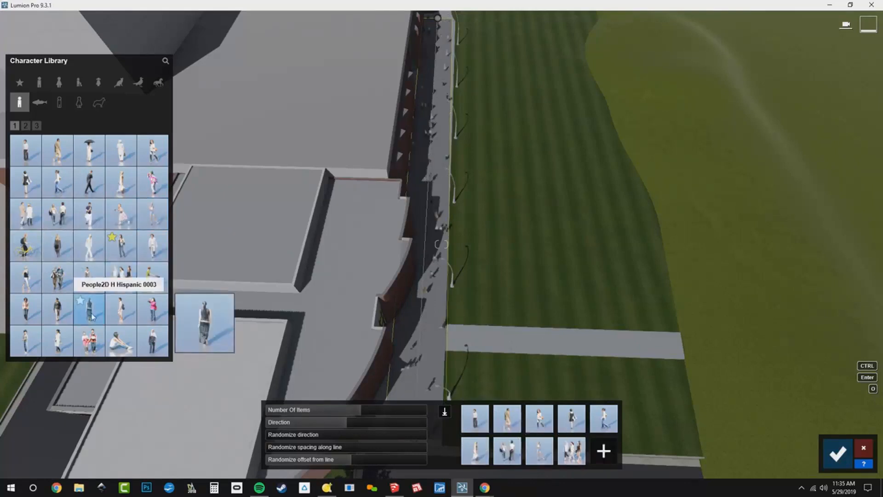
click(604, 444)
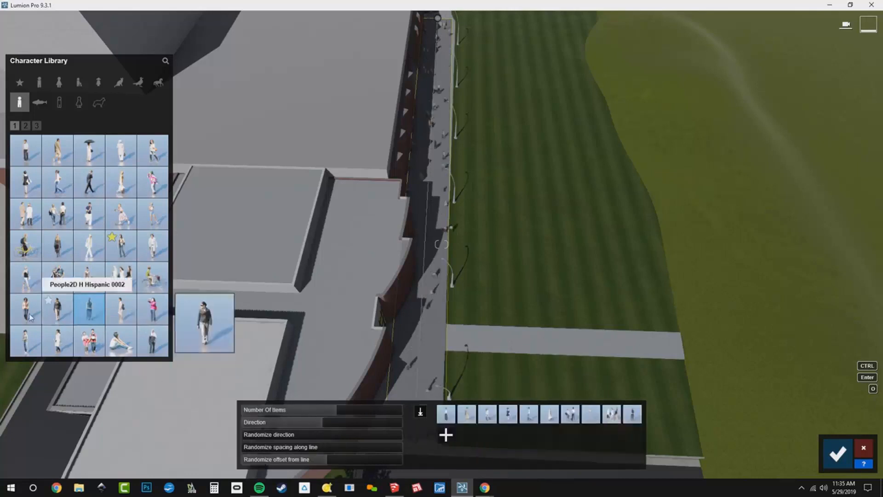
click(25, 341)
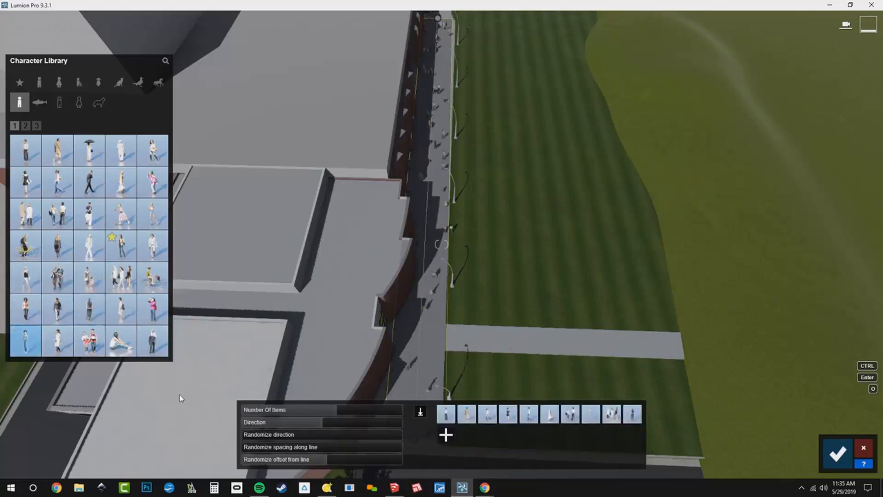
click(456, 439)
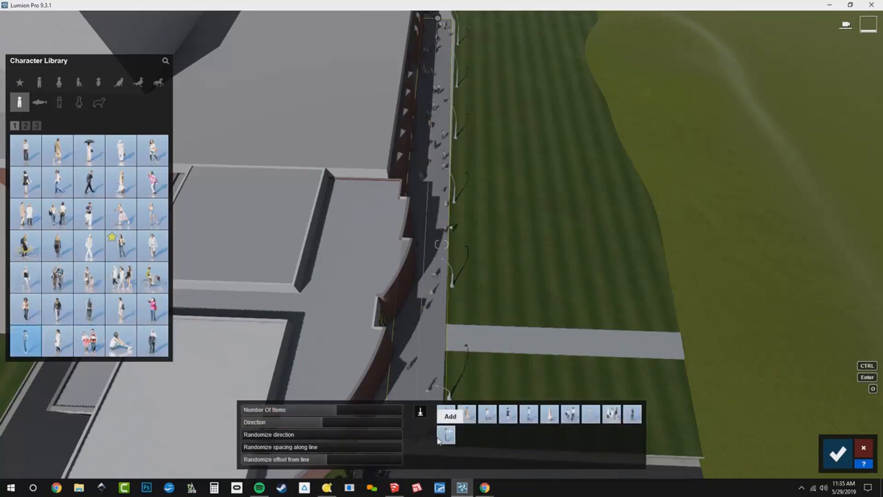
click(153, 344)
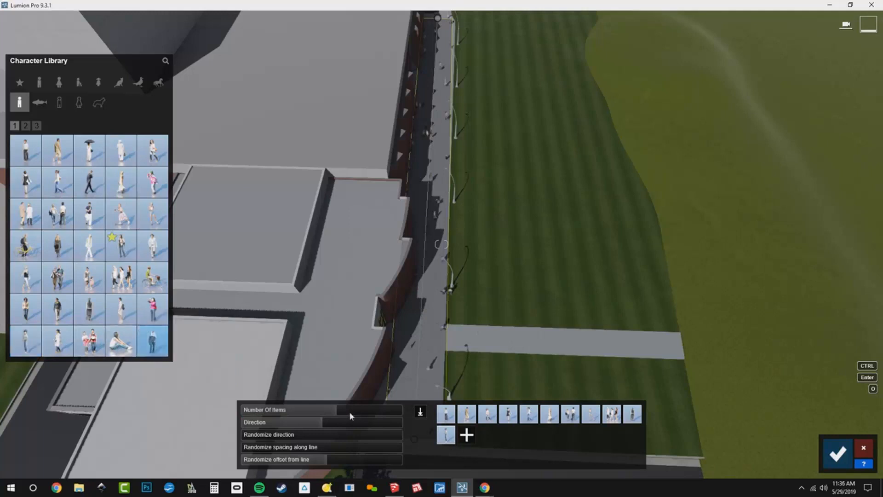
click(467, 439)
- Add more People 2D characters from library pages 2 and 3, including a walker with a dog, to the set
click(25, 125)
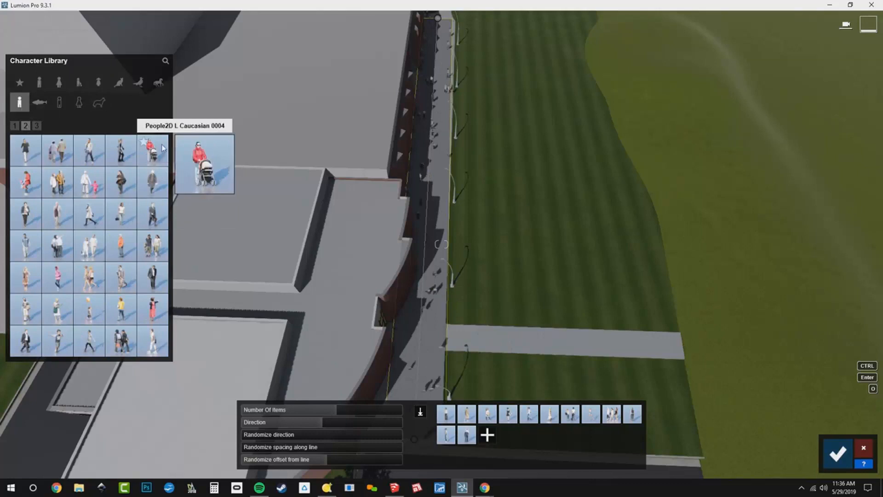
click(121, 213)
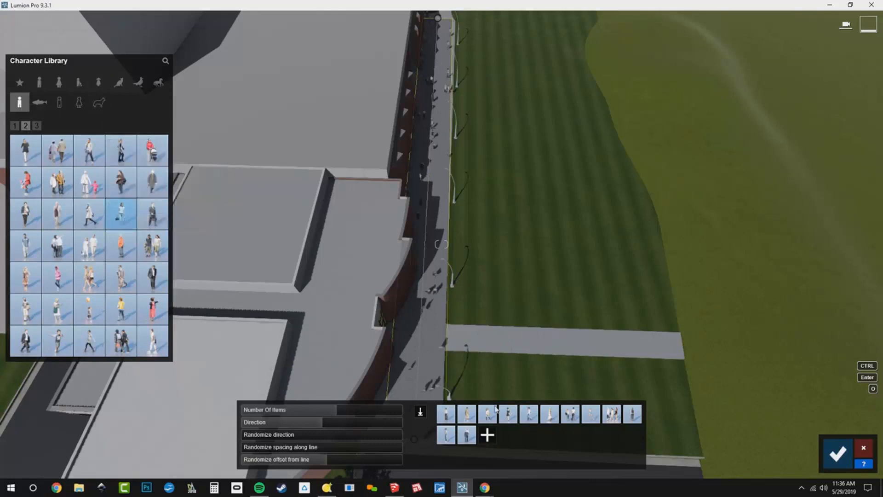
click(494, 440)
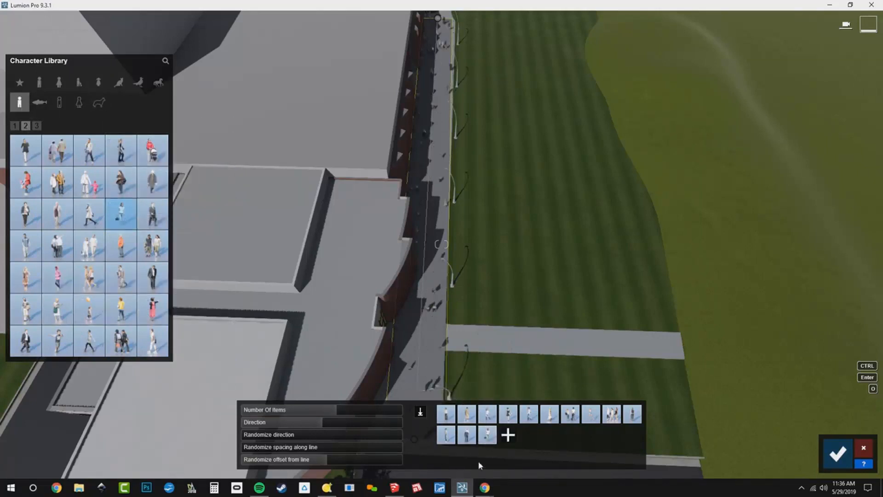
click(156, 342)
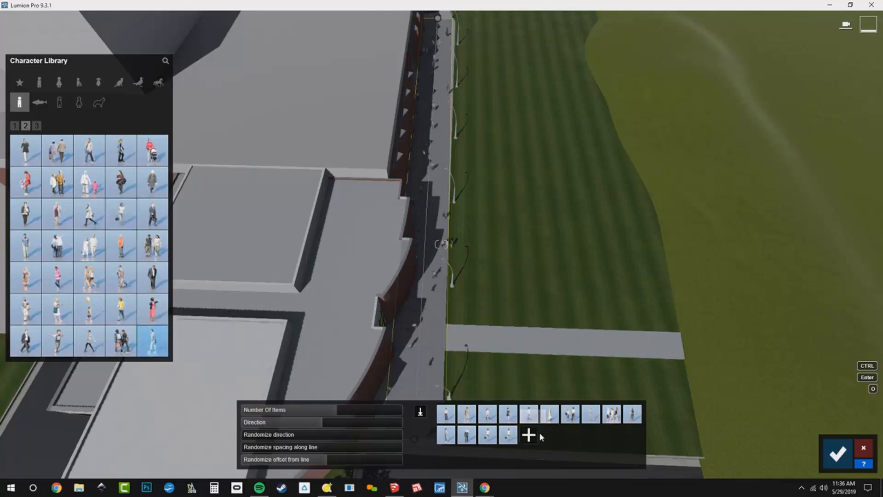
click(528, 434)
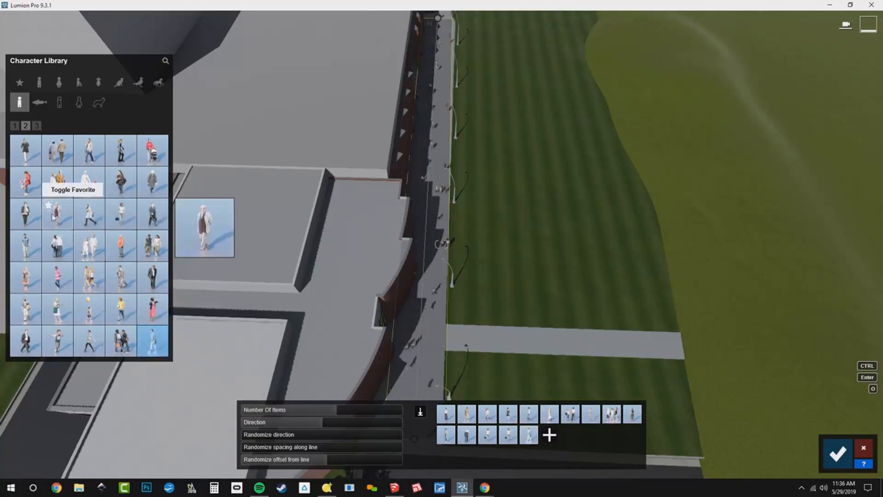
click(94, 285)
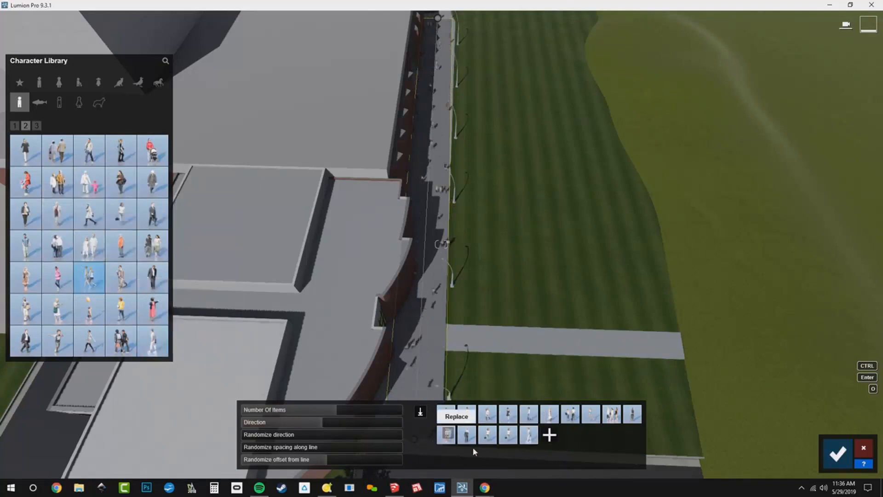
click(37, 127)
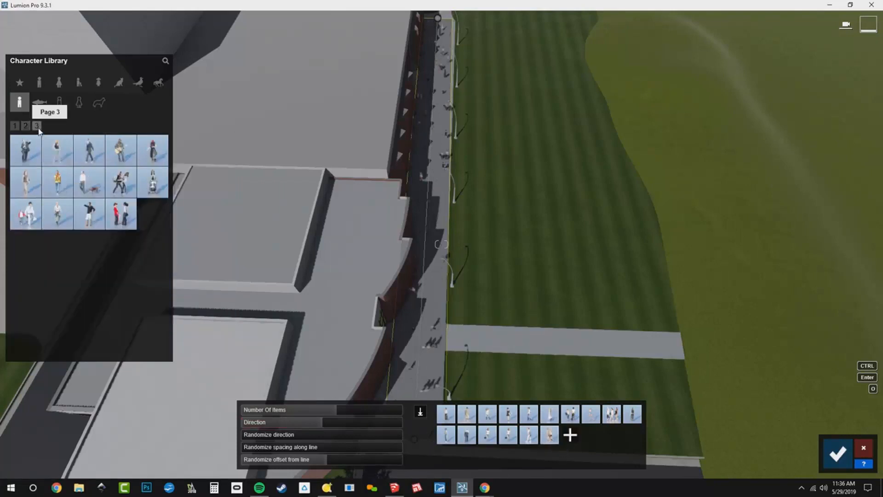
click(89, 182)
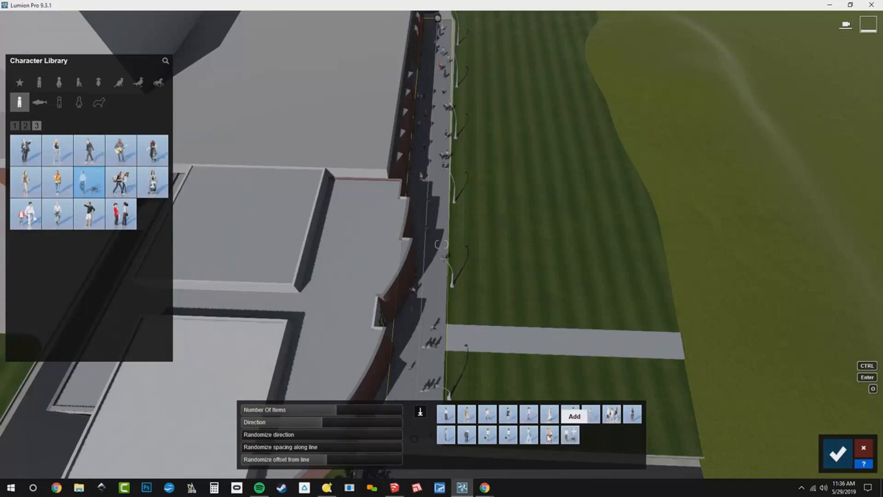
click(571, 435)
click(91, 225)
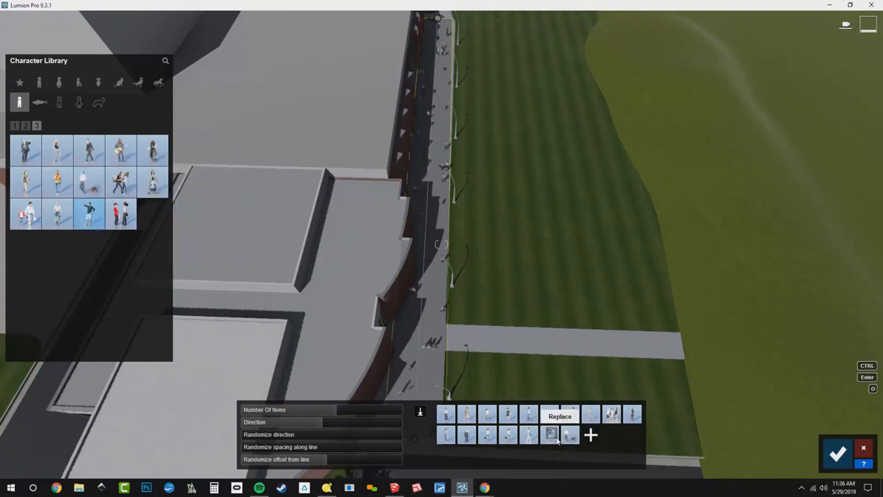
- Fly along the sidewalk to inspect the distributed people beside the curved building wing
right_drag(519, 318, 506, 271)
key(w)
key(w)
right_drag(506, 400, 470, 368)
drag(336, 409, 304, 415)
drag(287, 448, 348, 444)
key(s)
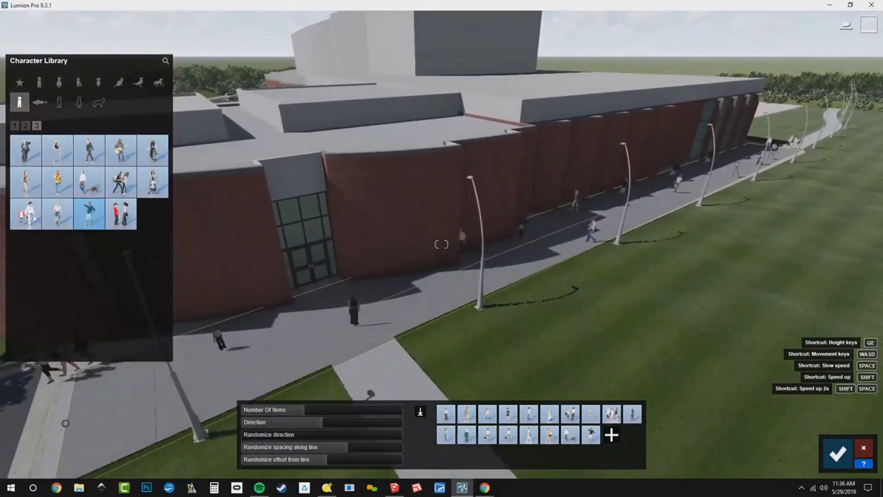
right_drag(442, 244, 490, 229)
key(s)
right_drag(442, 245, 520, 237)
key(a)
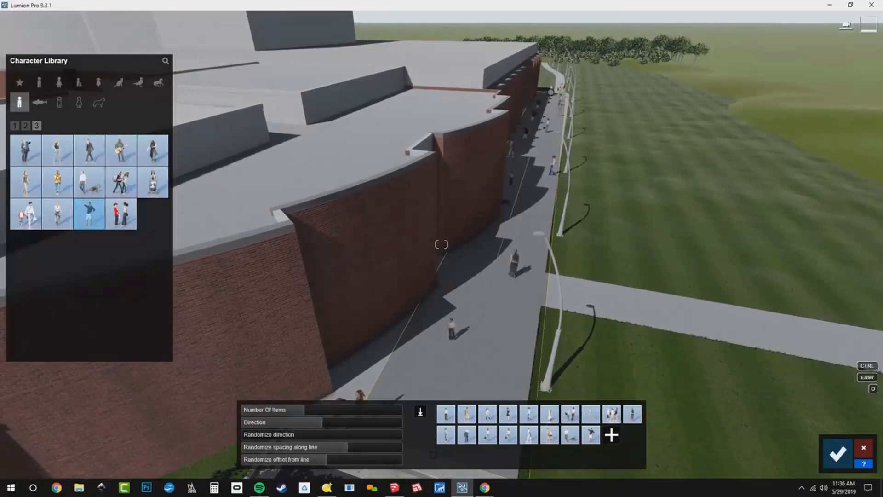
- Lower the Number Of Items slightly and confirm the people placement along the sidewalk
right_drag(517, 329, 507, 337)
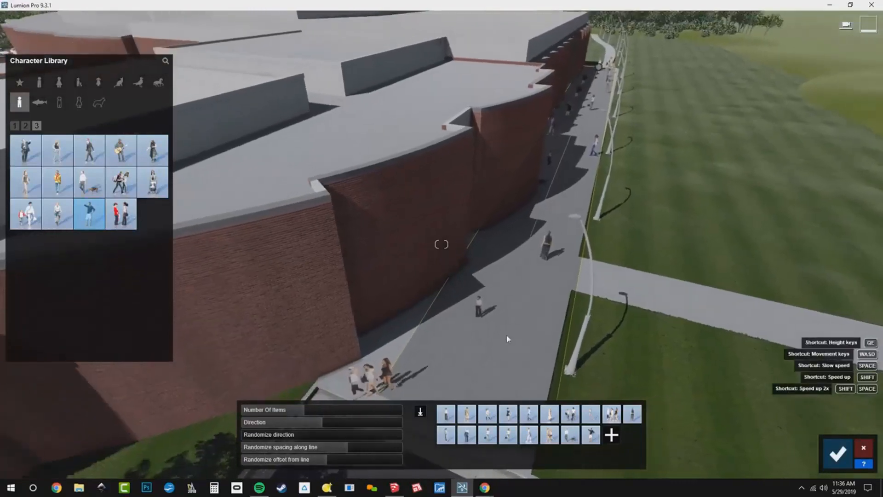
click(303, 410)
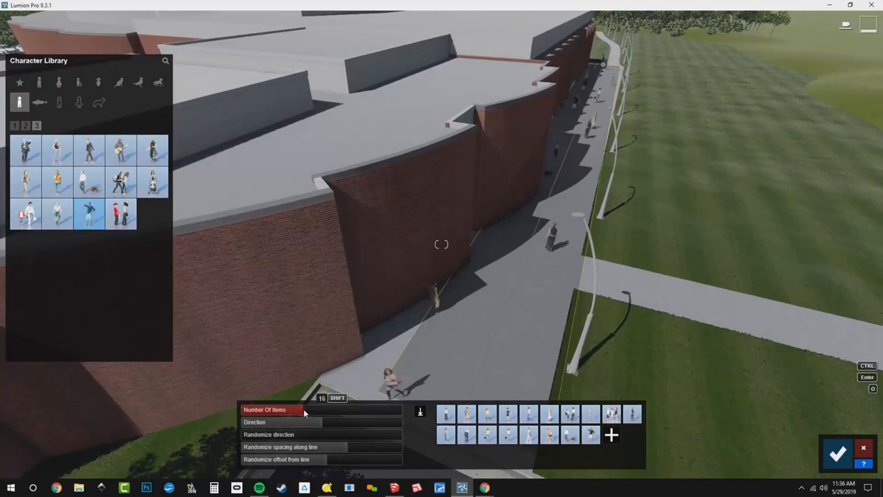
click(310, 408)
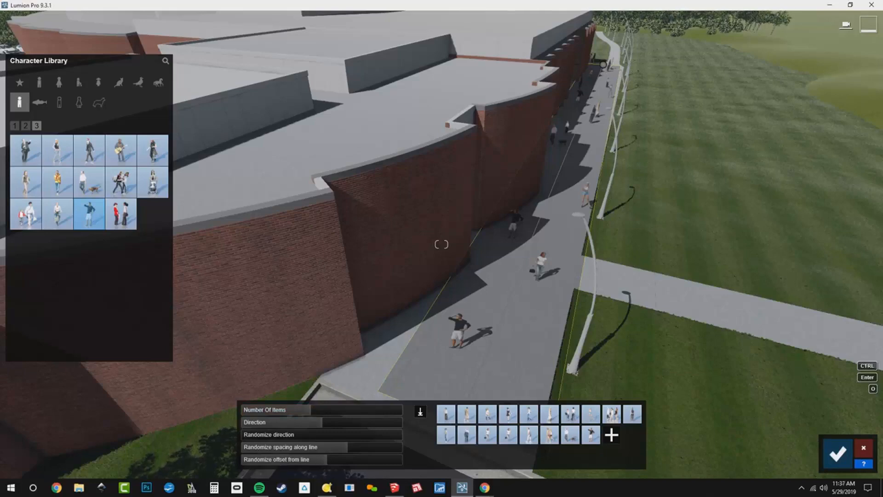
right_drag(538, 311, 546, 370)
key(s)
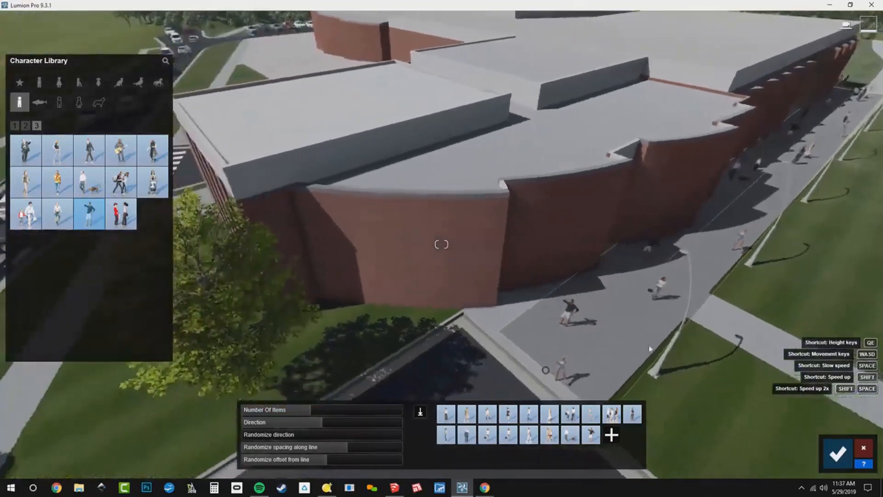
click(838, 454)
- Draw a new people mass-placement line along the front sidewalk across both crosswalks
right_drag(441, 245, 411, 274)
key(w)
key(s)
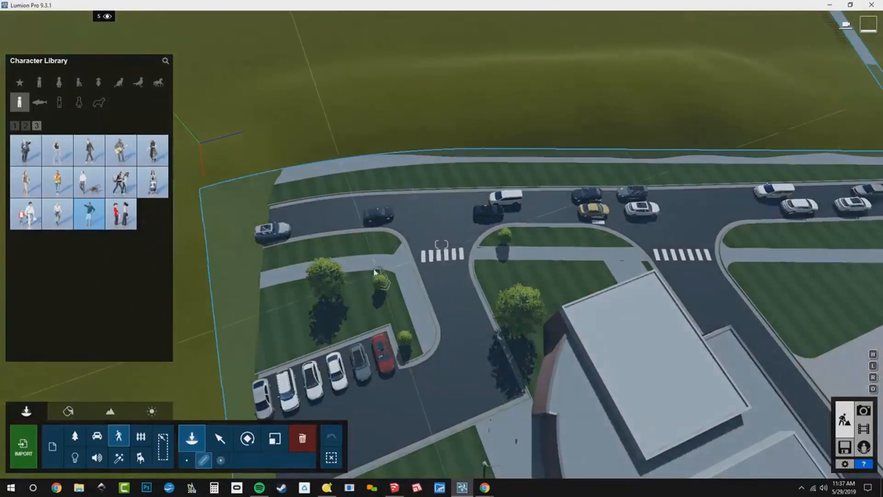
click(350, 266)
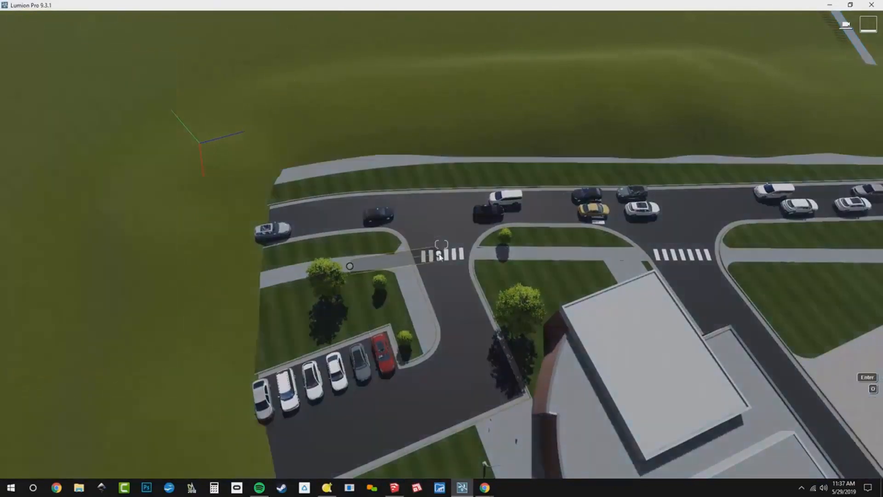
click(494, 251)
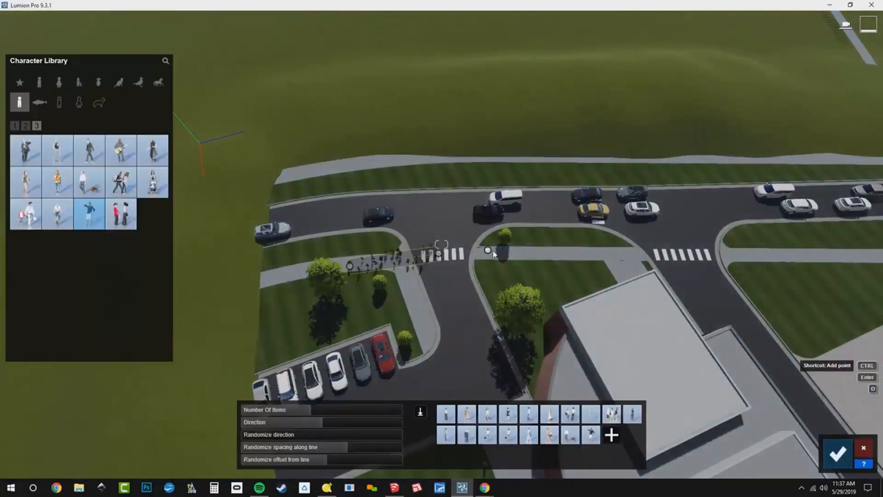
click(574, 255)
click(668, 253)
click(751, 255)
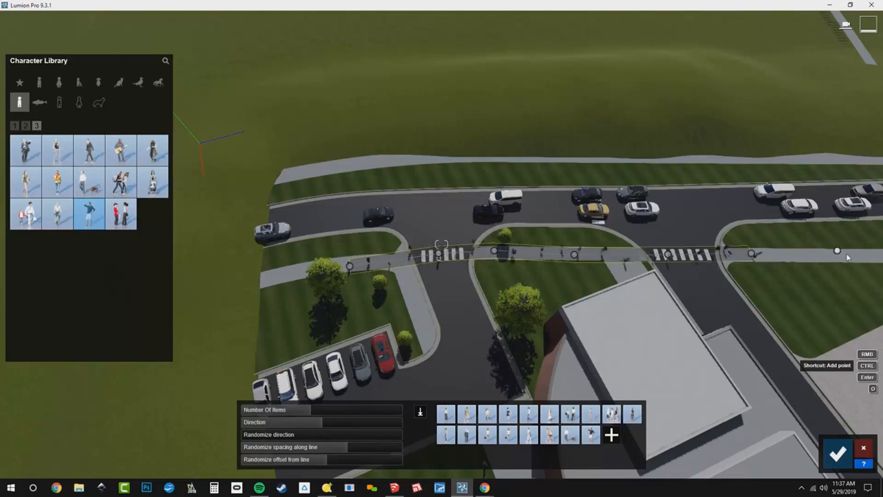
click(864, 257)
- Confirm the people placement along the front sidewalk
right_drag(870, 258, 745, 205)
key(w)
key(a)
right_drag(695, 239, 754, 244)
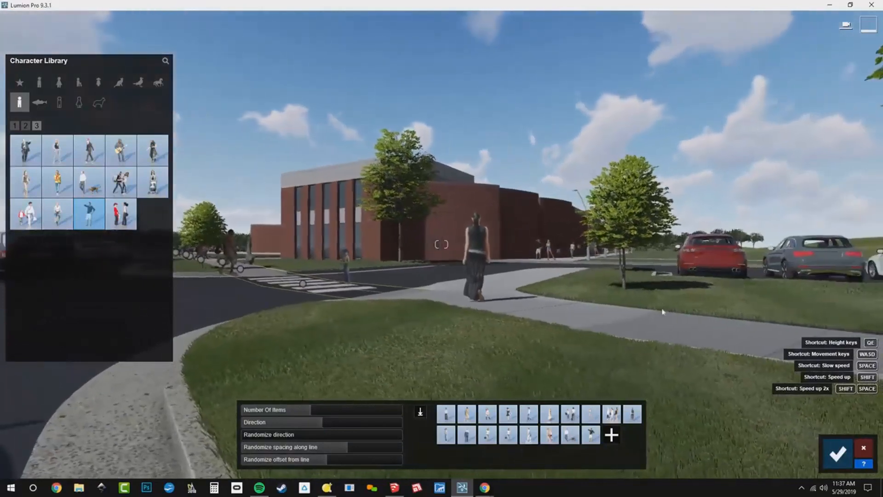
drag(327, 414, 288, 412)
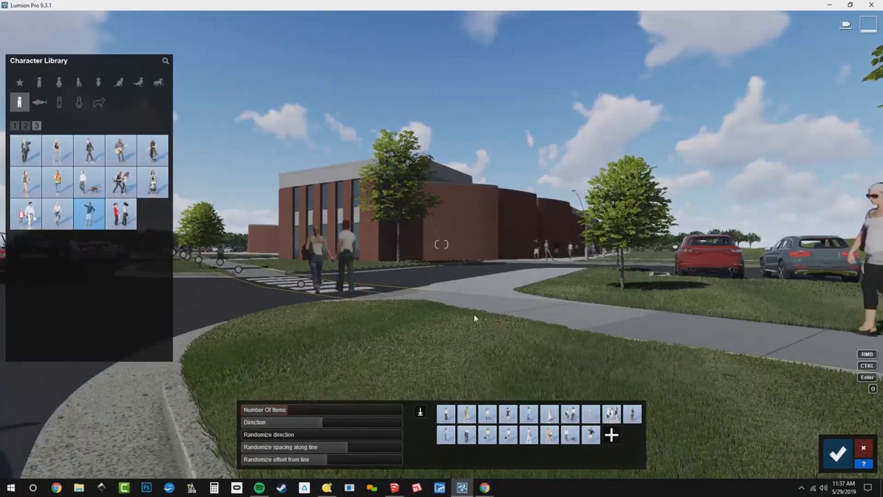
click(827, 450)
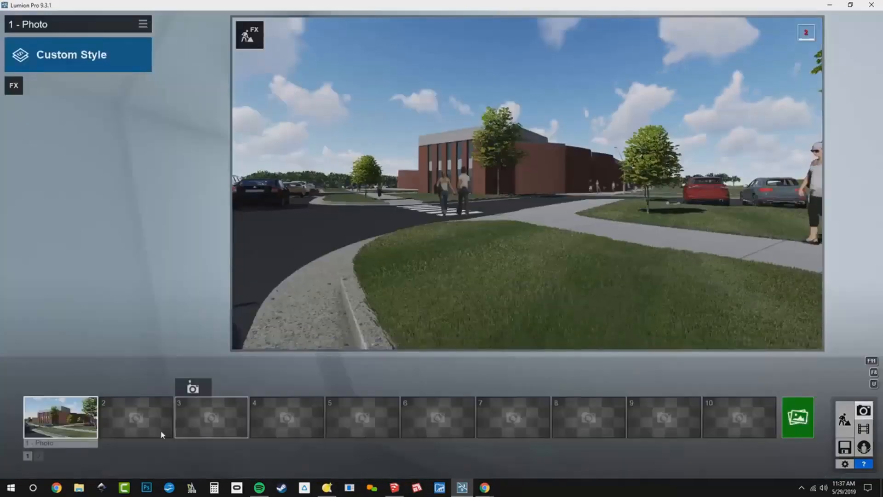
- Restore the Photo 1 camera and move the group of three walking women further right along the sidewalk
click(74, 425)
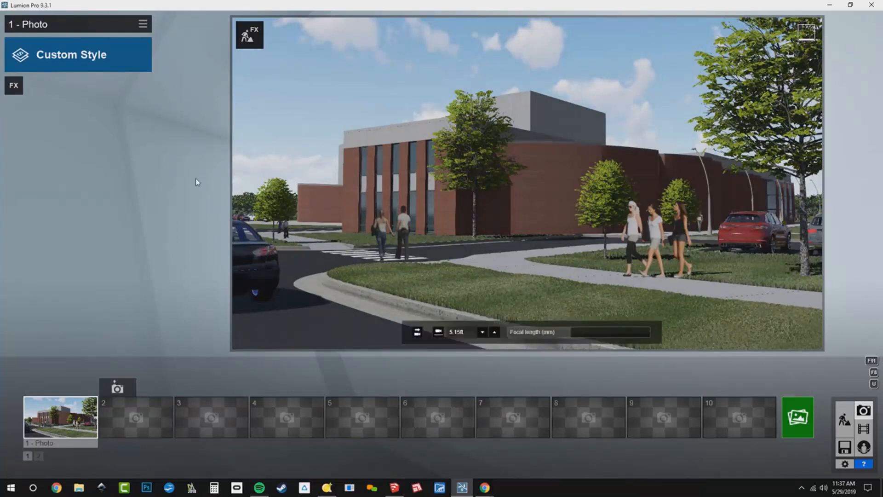
click(245, 41)
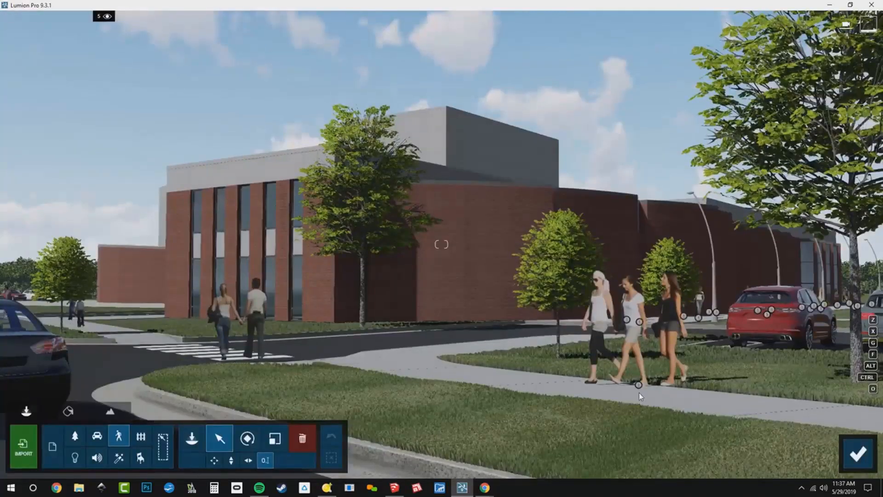
drag(639, 386, 811, 415)
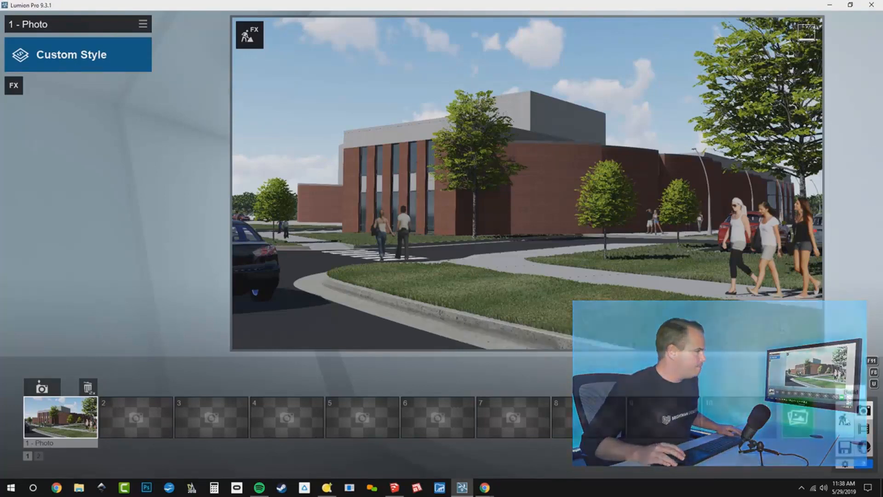
- Return to build mode over an aerial view and toggle layer 5's visibility to check which objects it holds
click(845, 419)
right_drag(451, 295, 452, 382)
key(q)
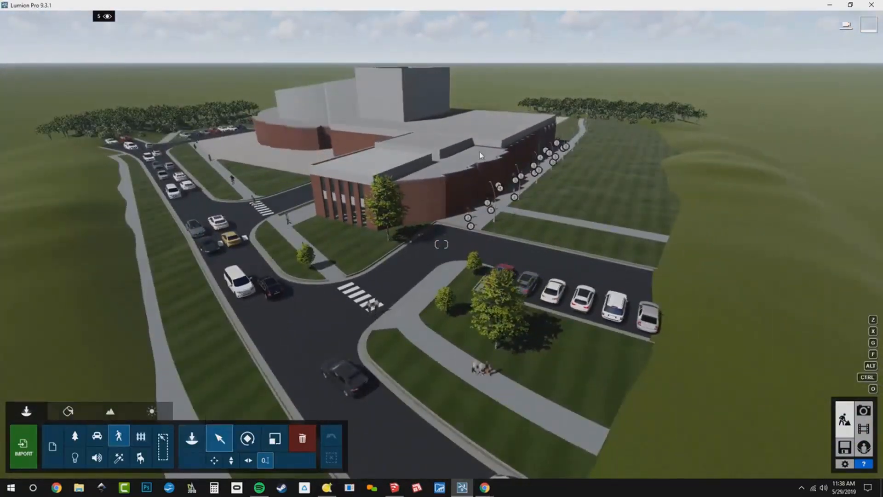
mouse_move(99, 17)
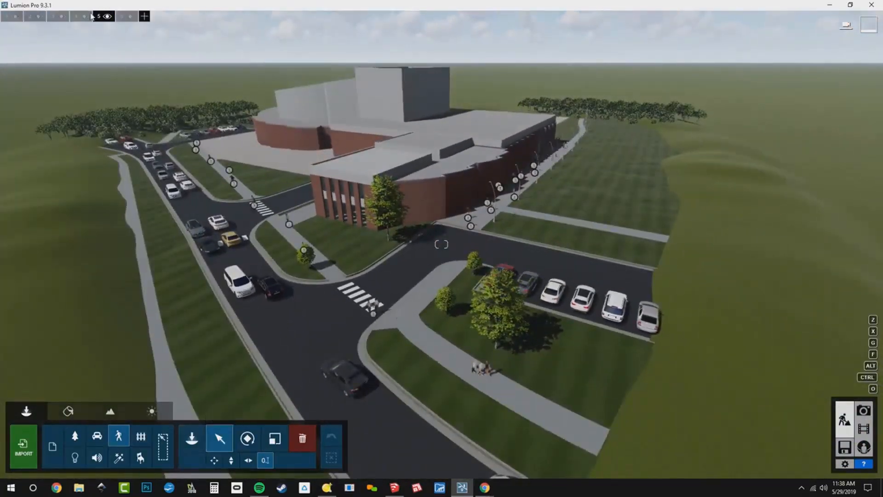
click(107, 16)
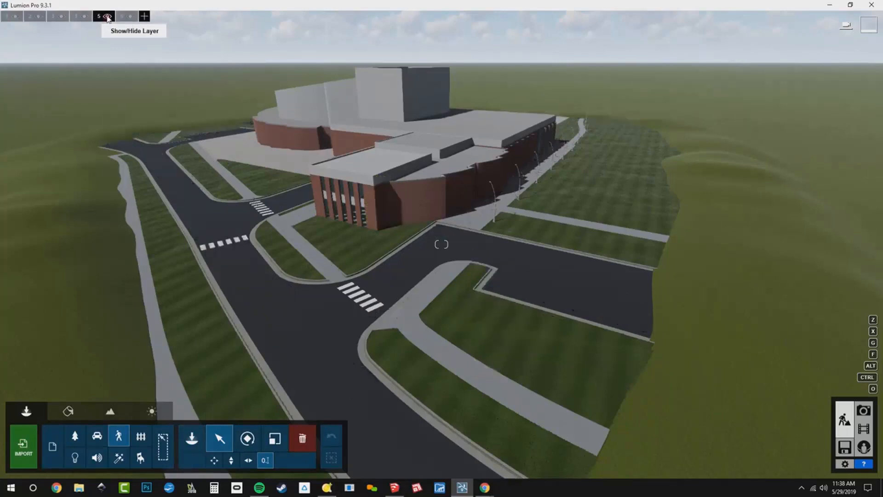
click(107, 17)
click(107, 16)
click(107, 16)
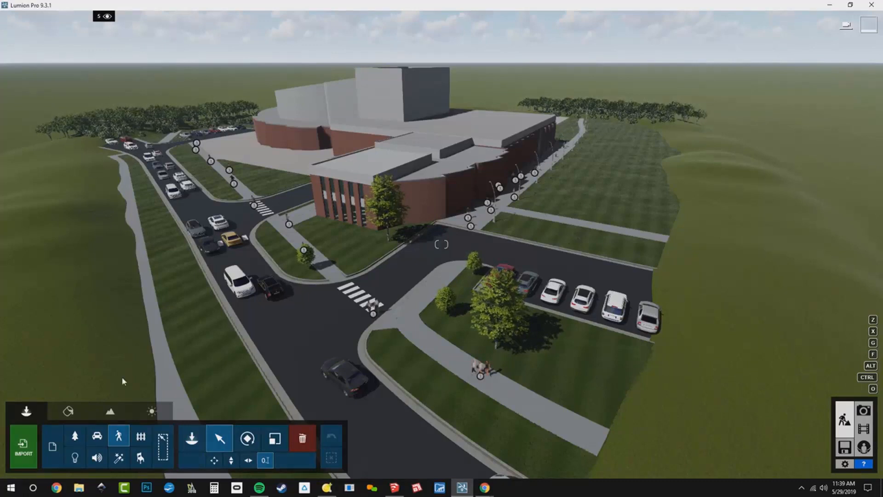
- Select a car, select all objects in the car category, and move them to layer 2 (All Seasons)
click(98, 443)
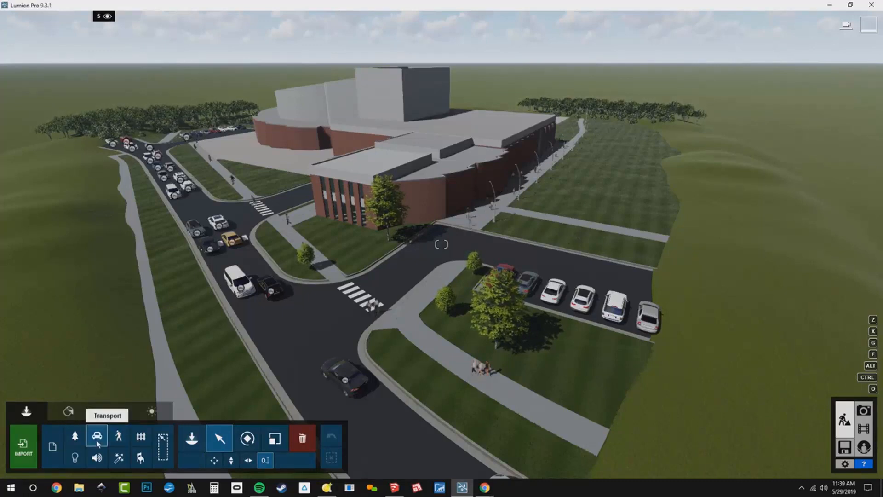
click(163, 447)
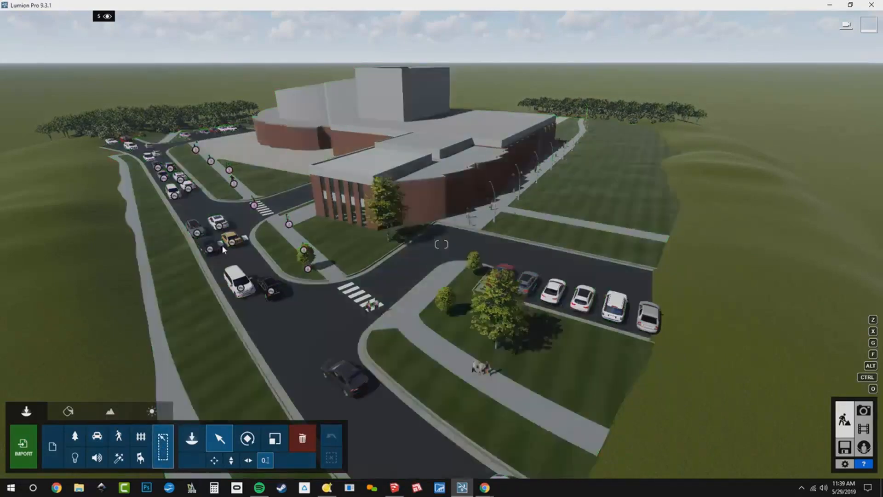
click(233, 243)
click(233, 243)
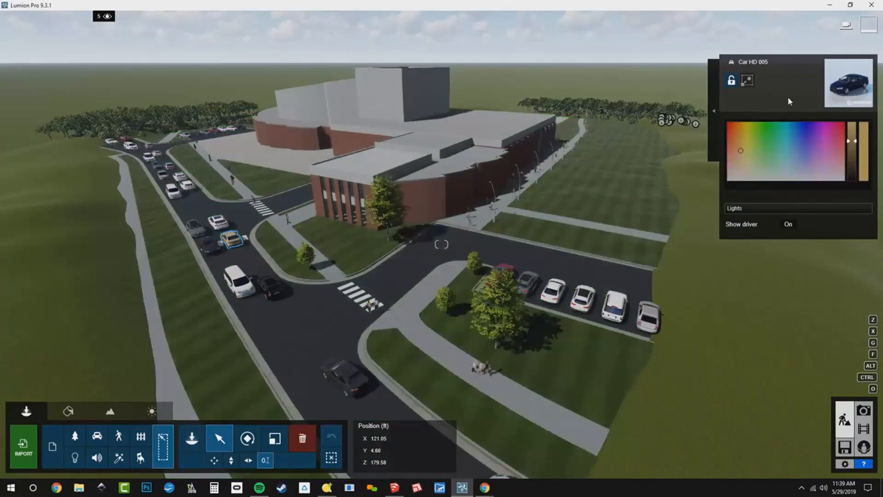
click(714, 110)
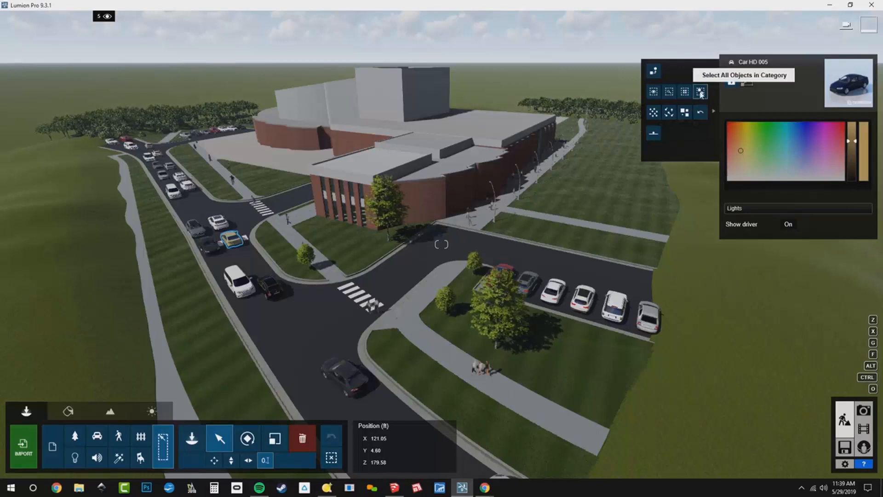
click(700, 93)
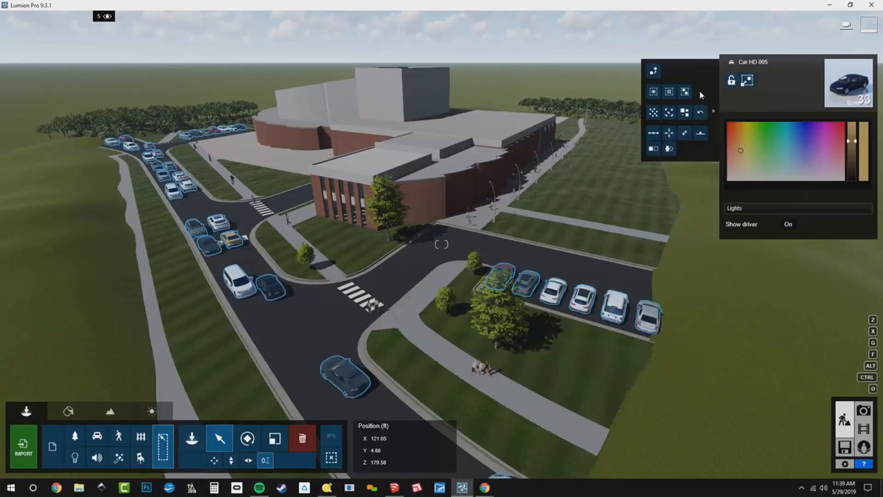
mouse_move(103, 16)
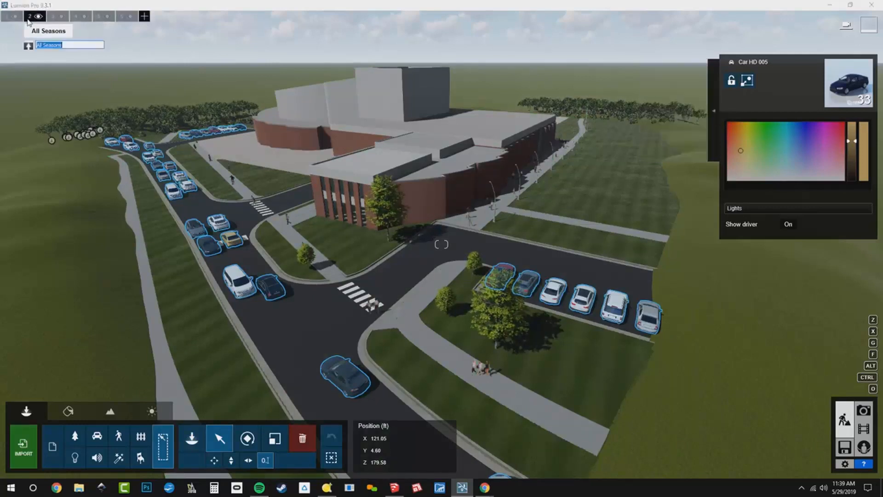
click(28, 45)
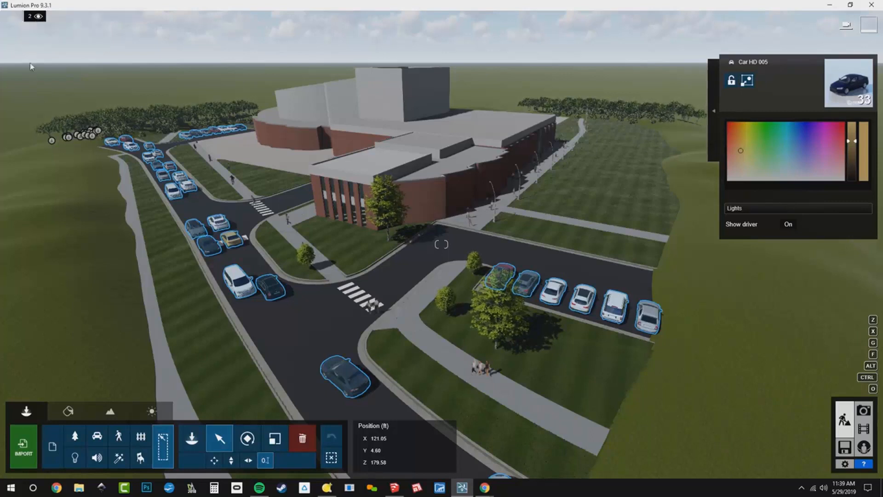
- Toggle the visibility of layers 2, 1 and 5 to review what each layer contains
click(38, 17)
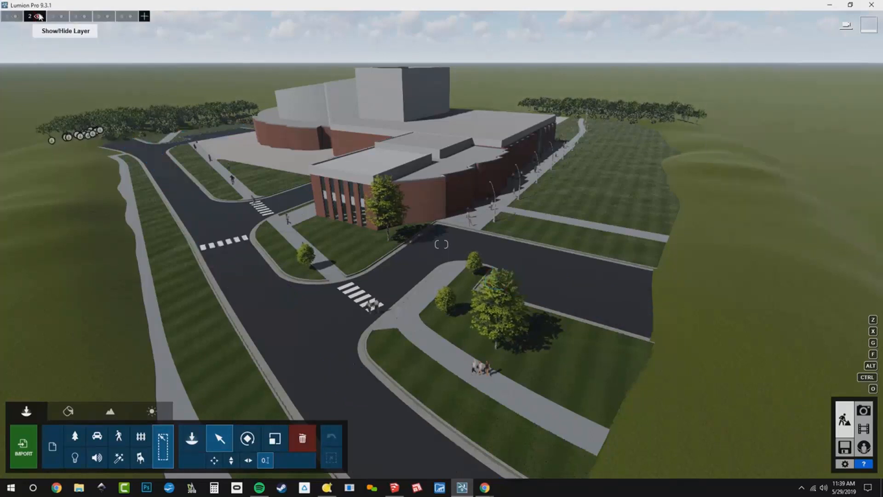
click(39, 16)
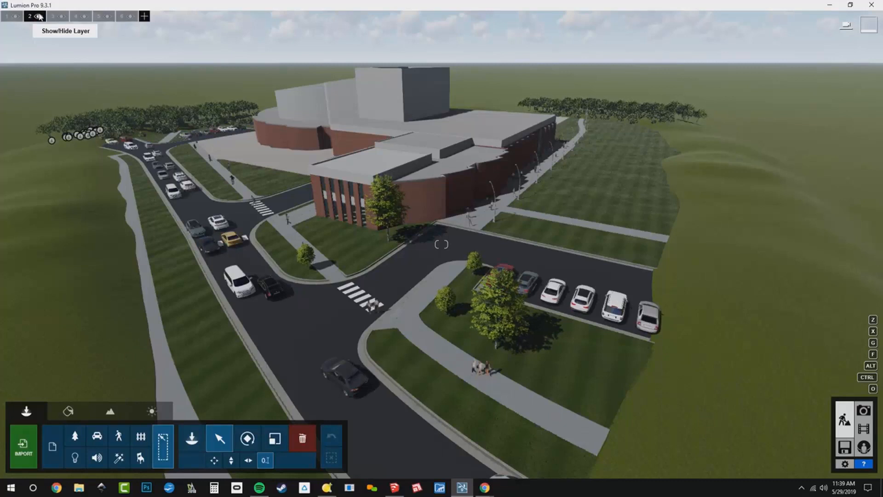
click(39, 17)
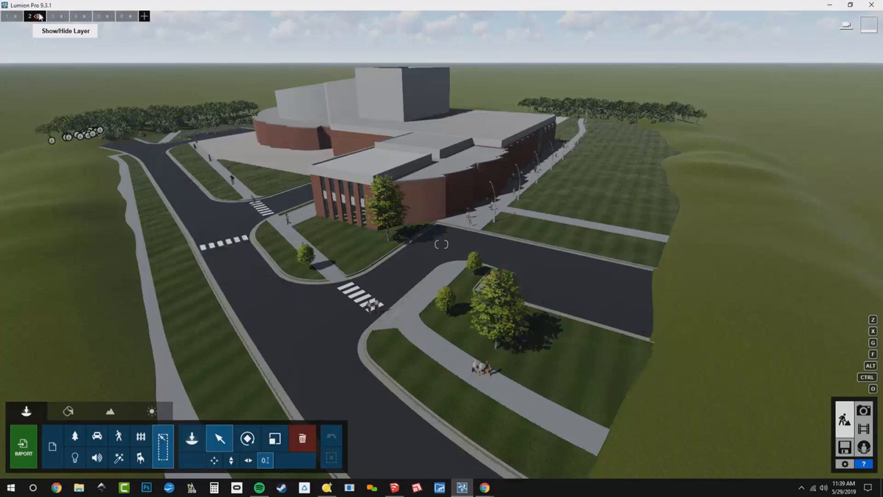
click(14, 17)
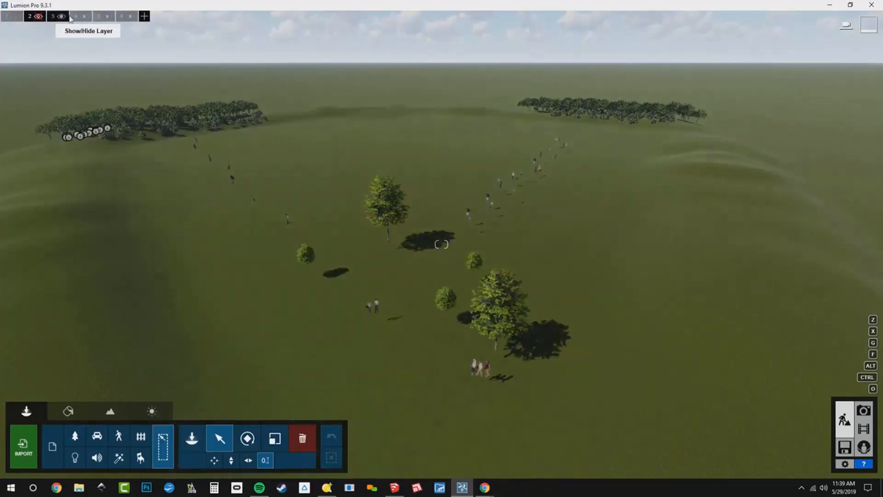
click(105, 18)
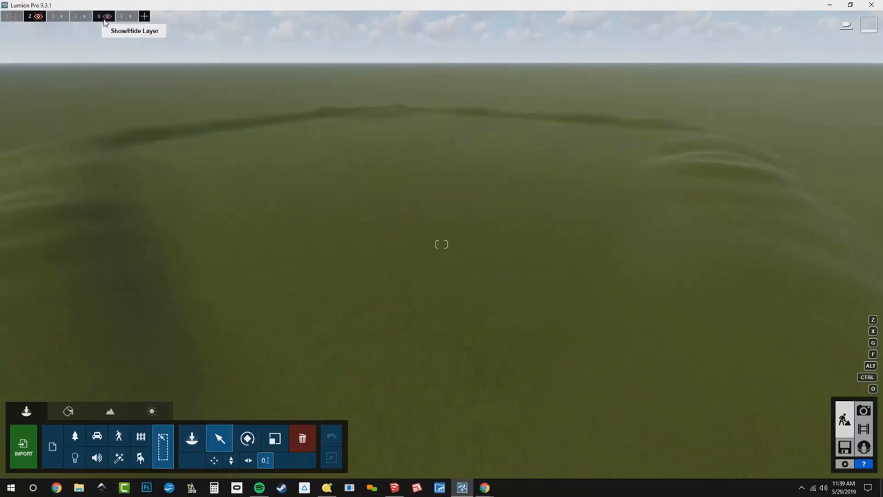
click(105, 21)
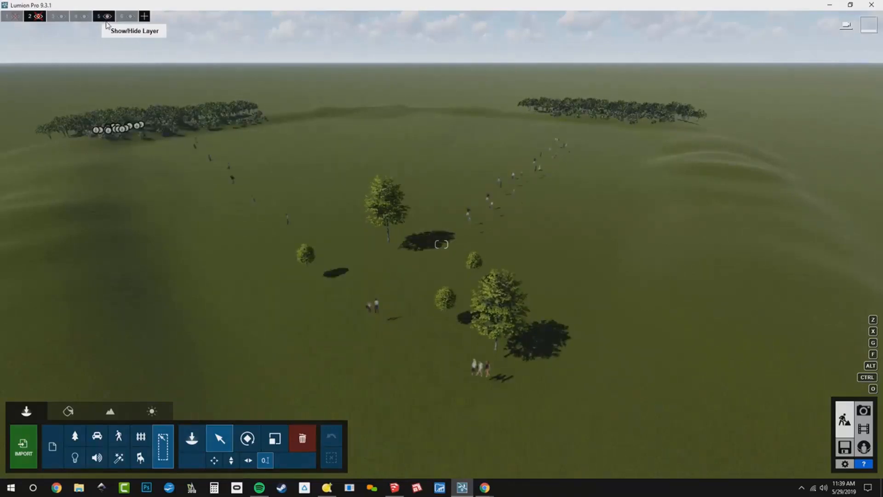